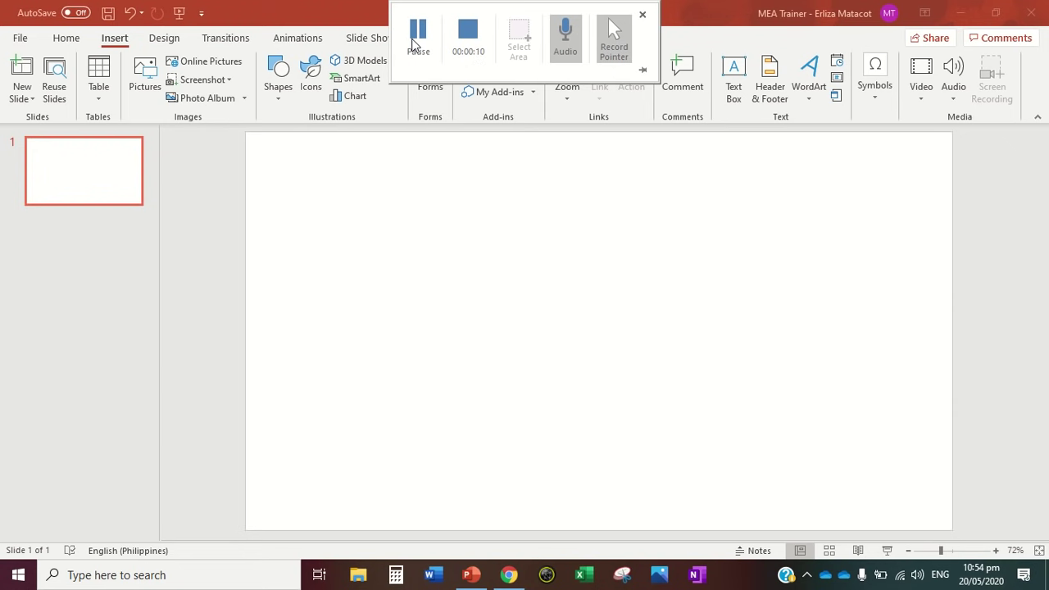
- Fill the slide background with the pngtree cartoon landscape picture
right_click(448, 282)
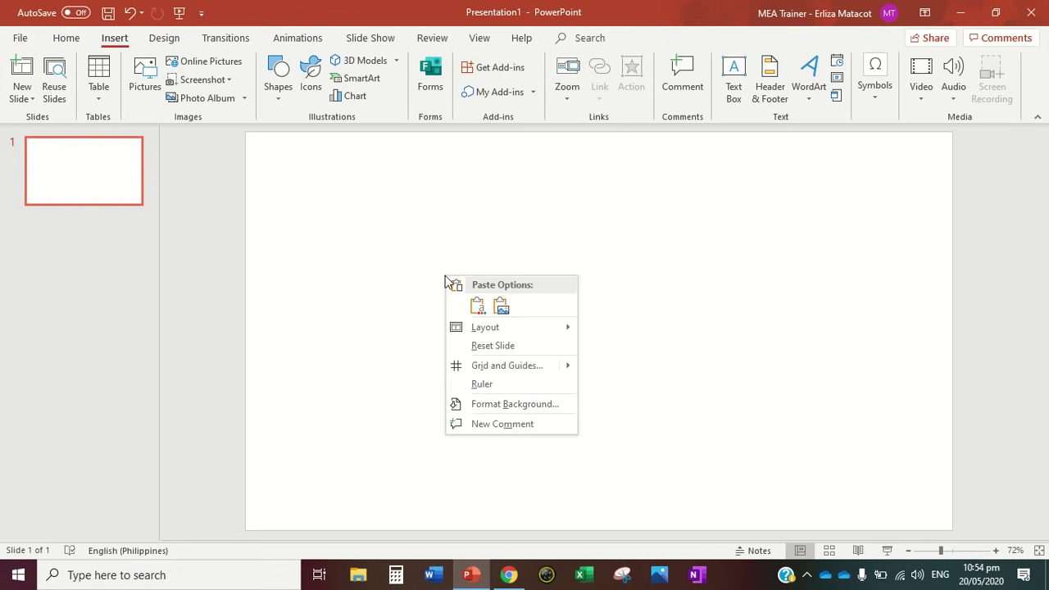
click(492, 402)
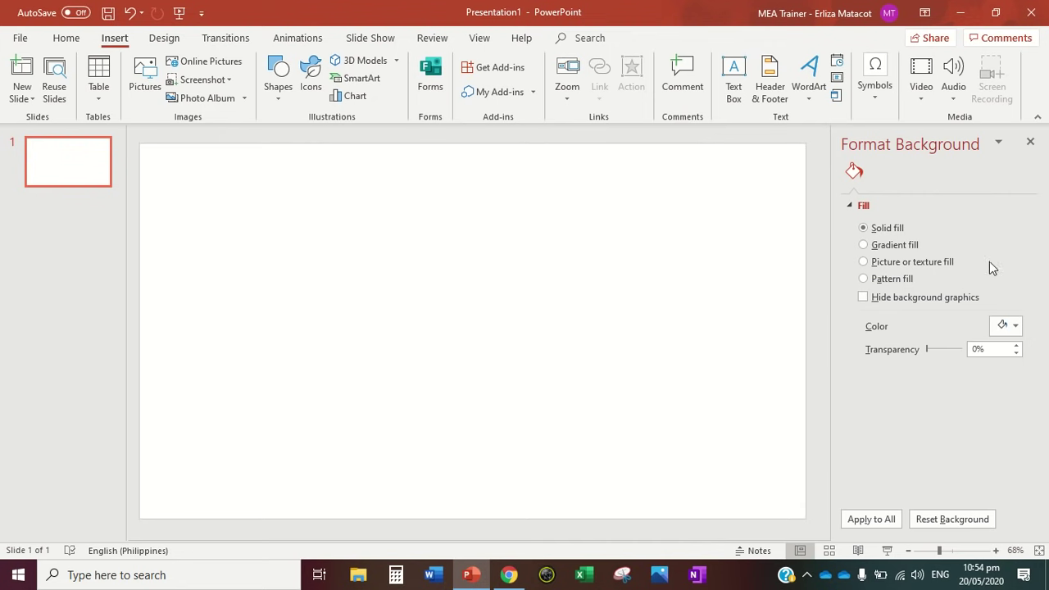
click(911, 263)
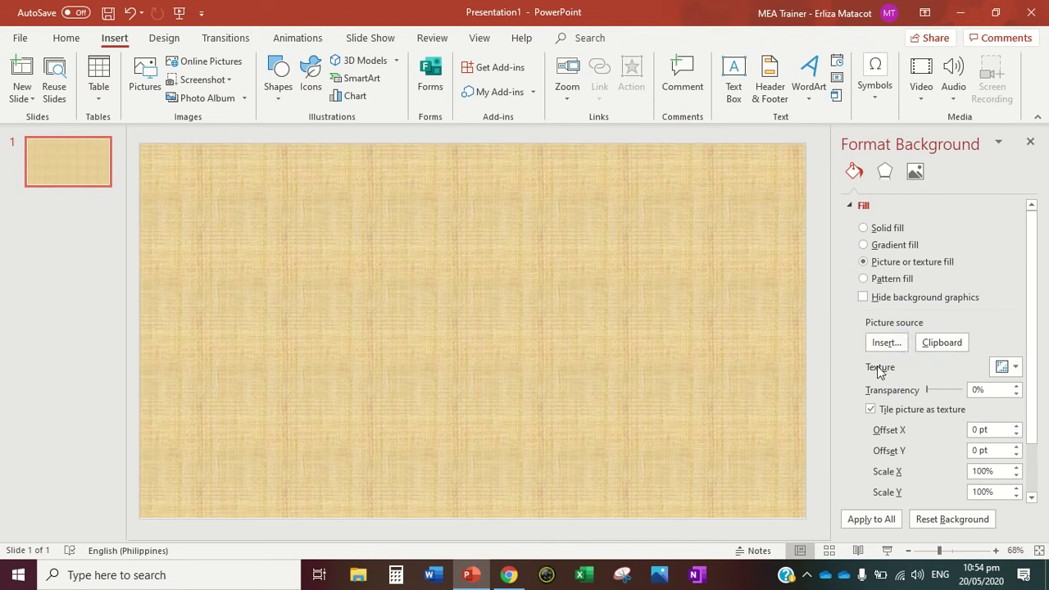
click(884, 344)
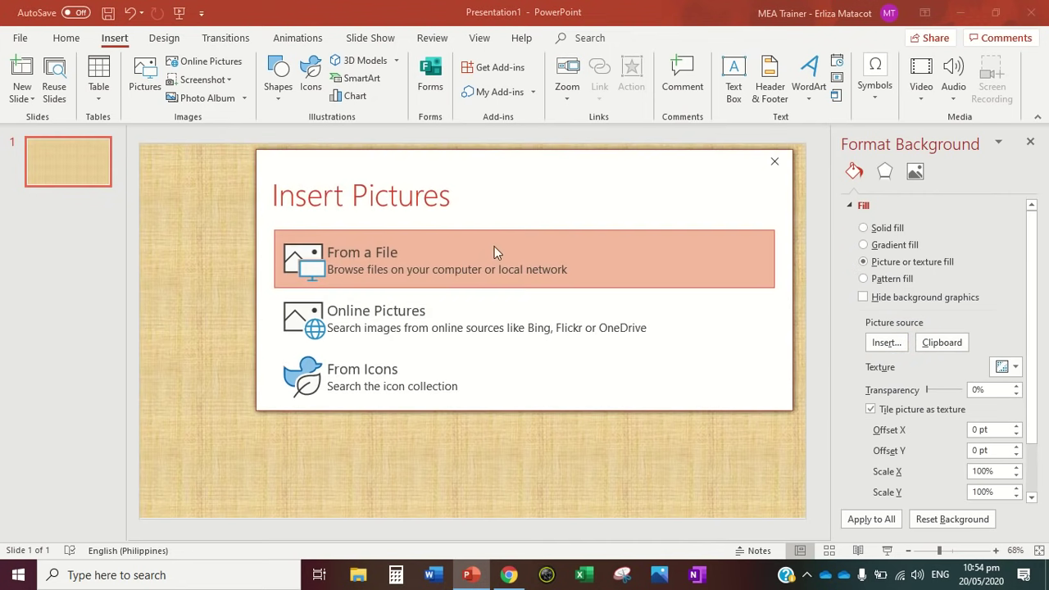
click(418, 259)
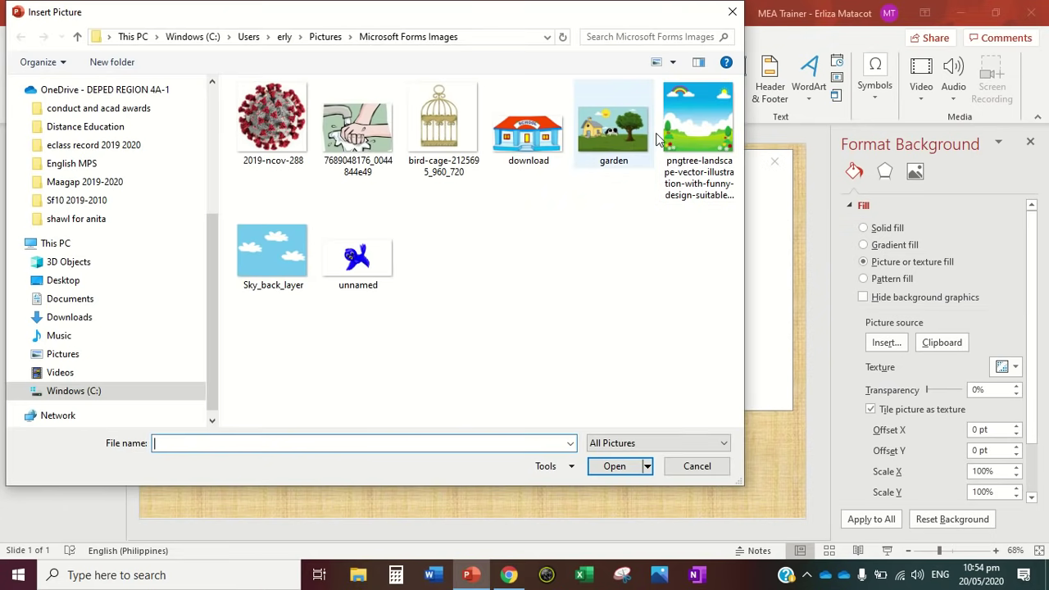
click(721, 109)
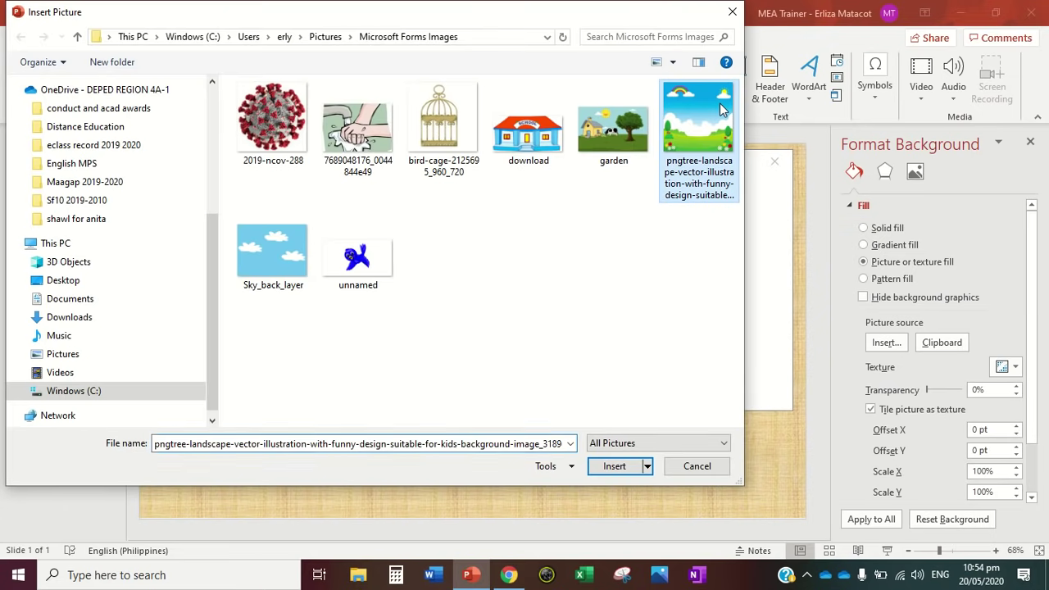
click(625, 466)
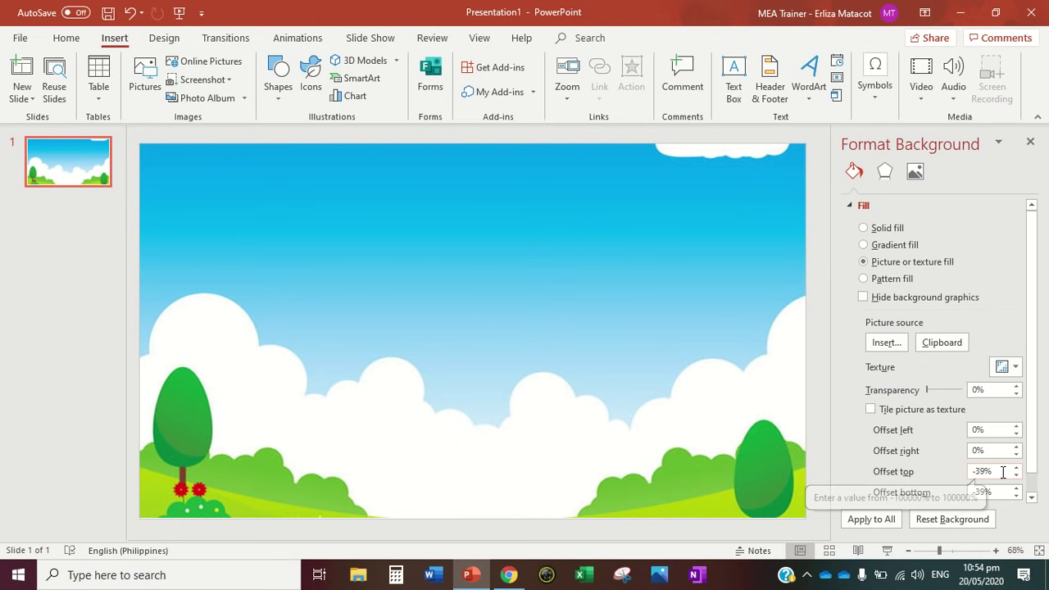
- Set the background picture offsets to 0% and apply it to all slides
mouse_move(1002, 473)
mouse_down()
mouse_move(952, 476)
mouse_move(957, 498)
mouse_up()
text(00)
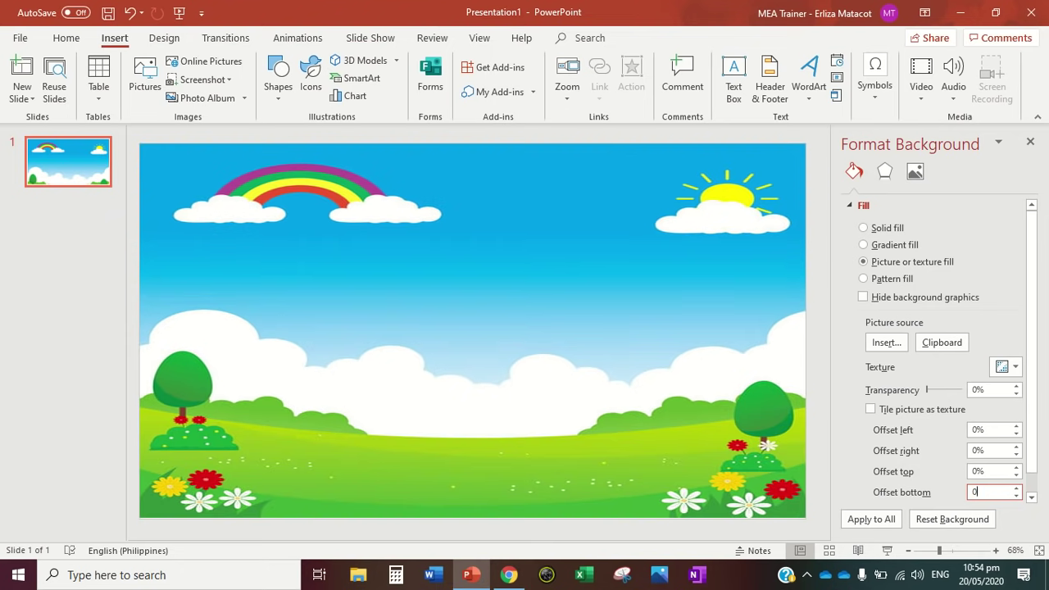
click(858, 522)
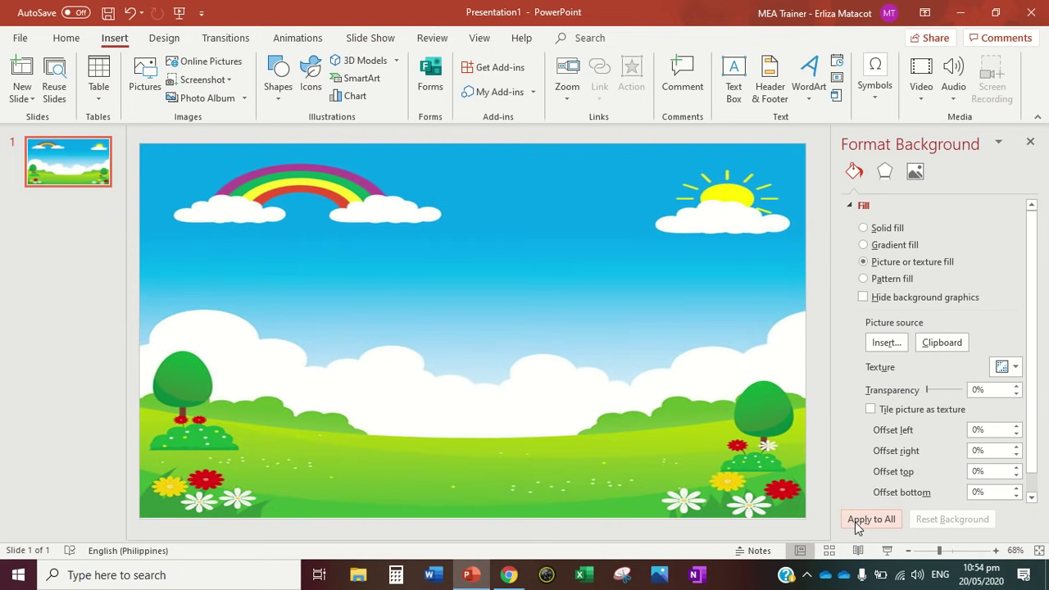
click(1031, 142)
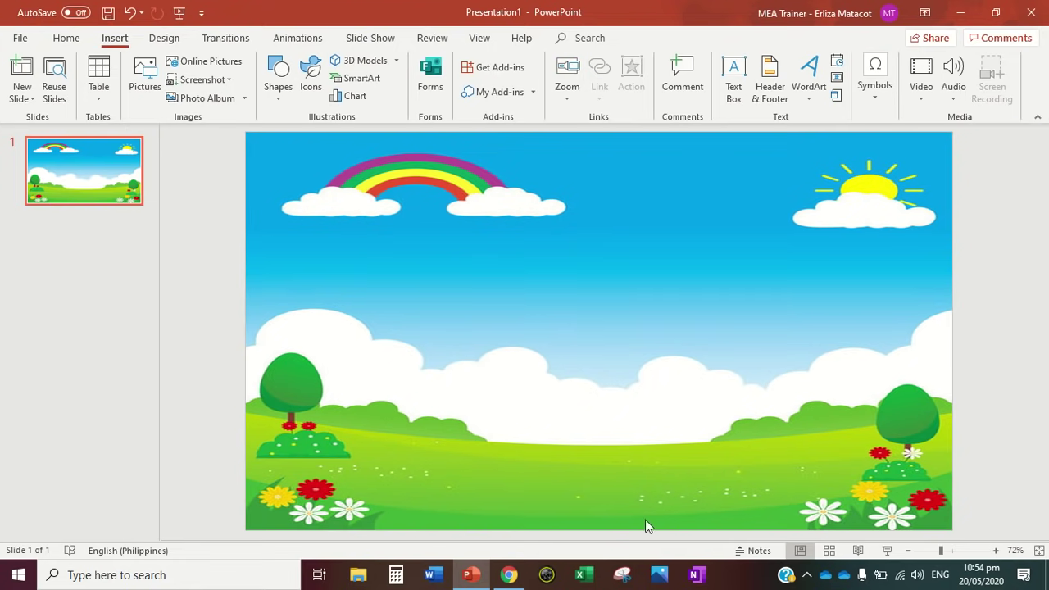
- Copy the large blue butterfly image from Chrome's image results and go back to PowerPoint
click(509, 574)
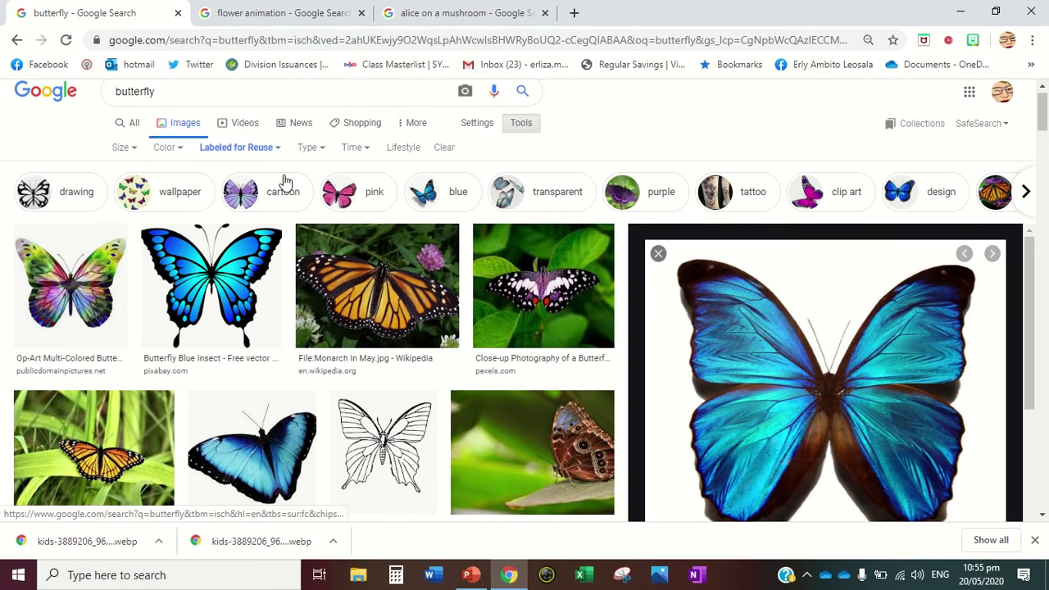
right_click(872, 358)
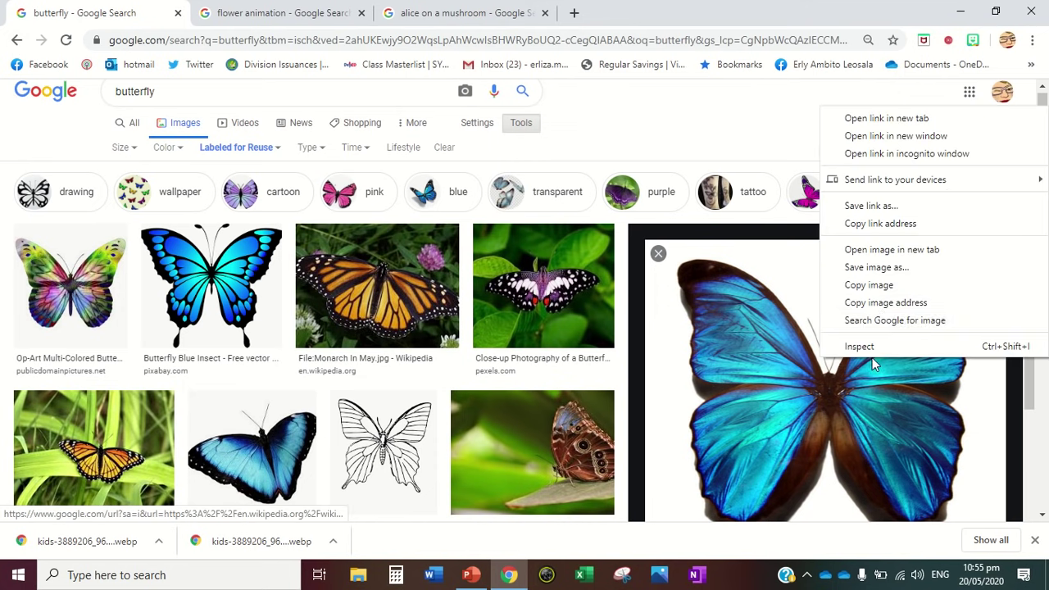
click(868, 284)
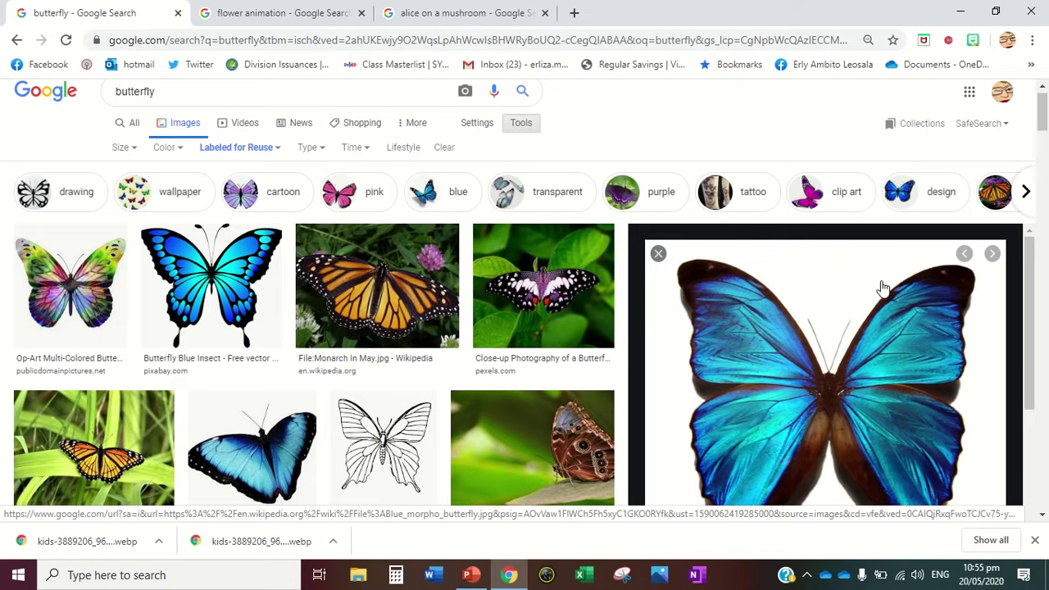
click(471, 575)
- Paste the butterfly, shrink it to about 10.26 × 11.34 cm, and place it over the rainbow
key(ctrl+v)
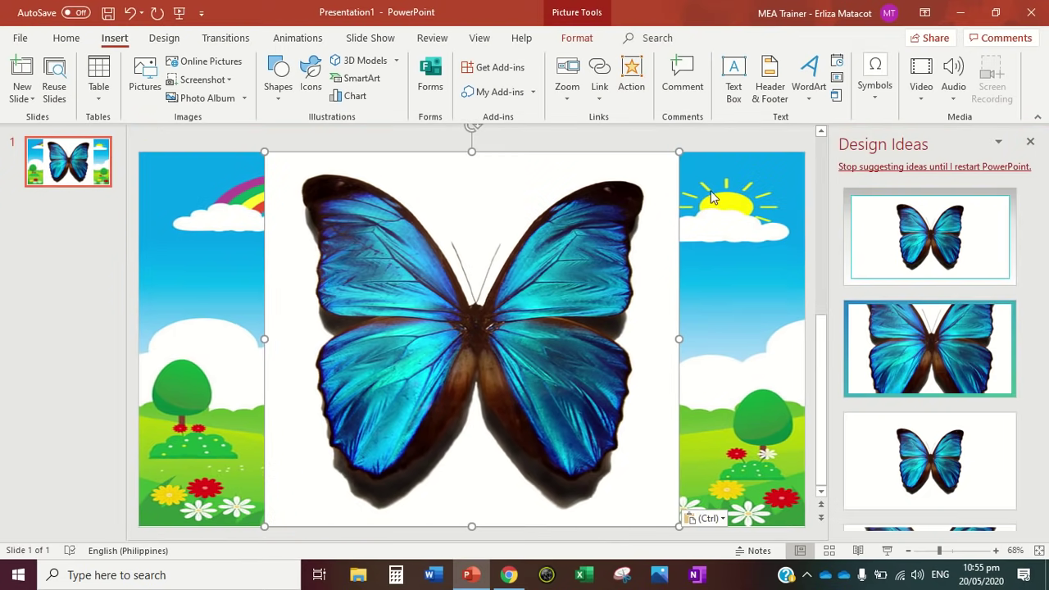
click(1030, 141)
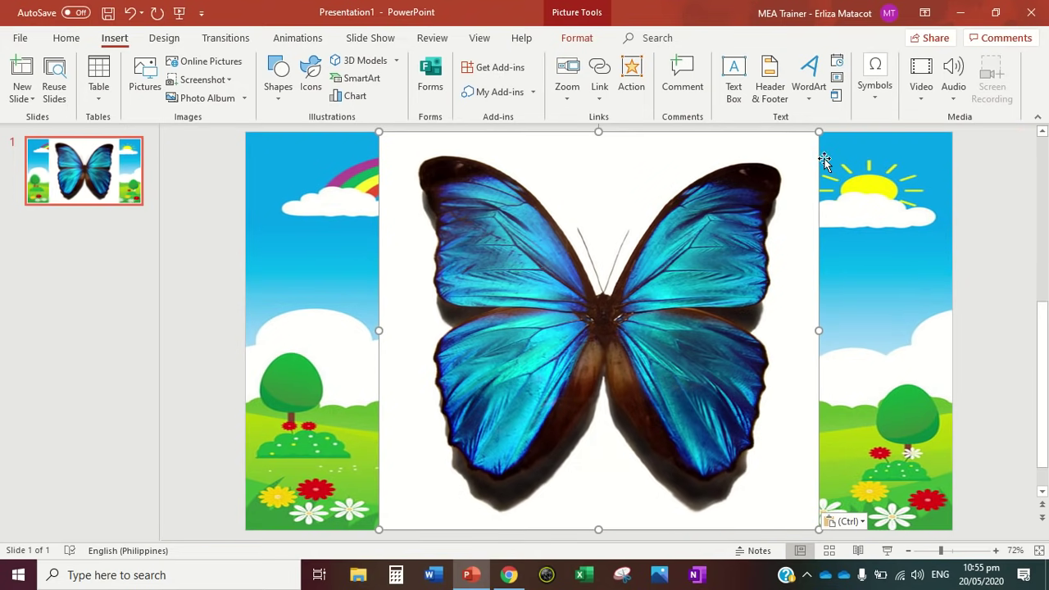
drag(819, 132, 616, 344)
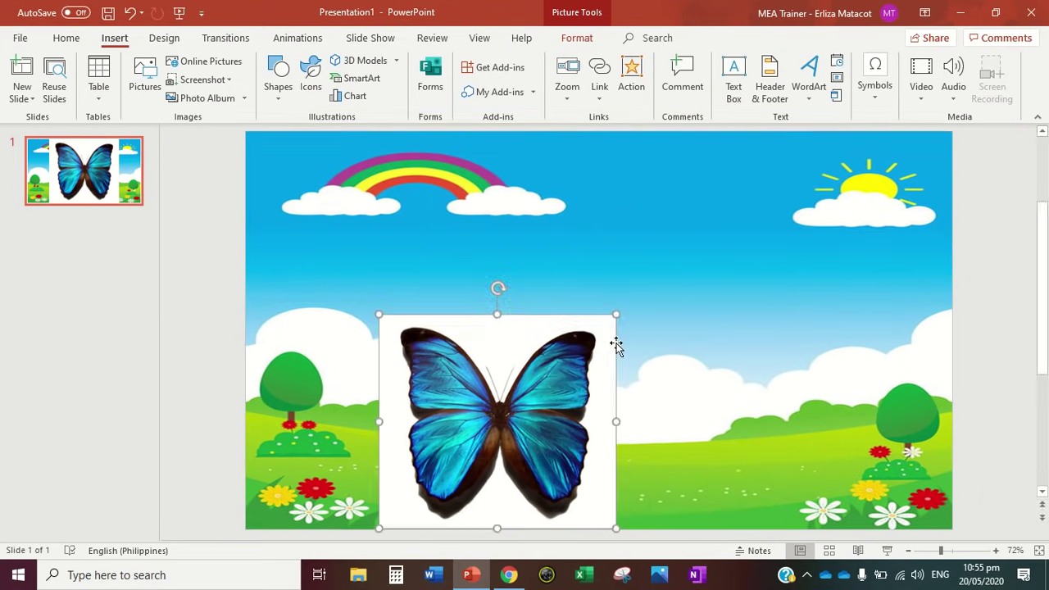
mouse_move(552, 377)
mouse_down()
mouse_move(497, 249)
mouse_move(532, 239)
mouse_up()
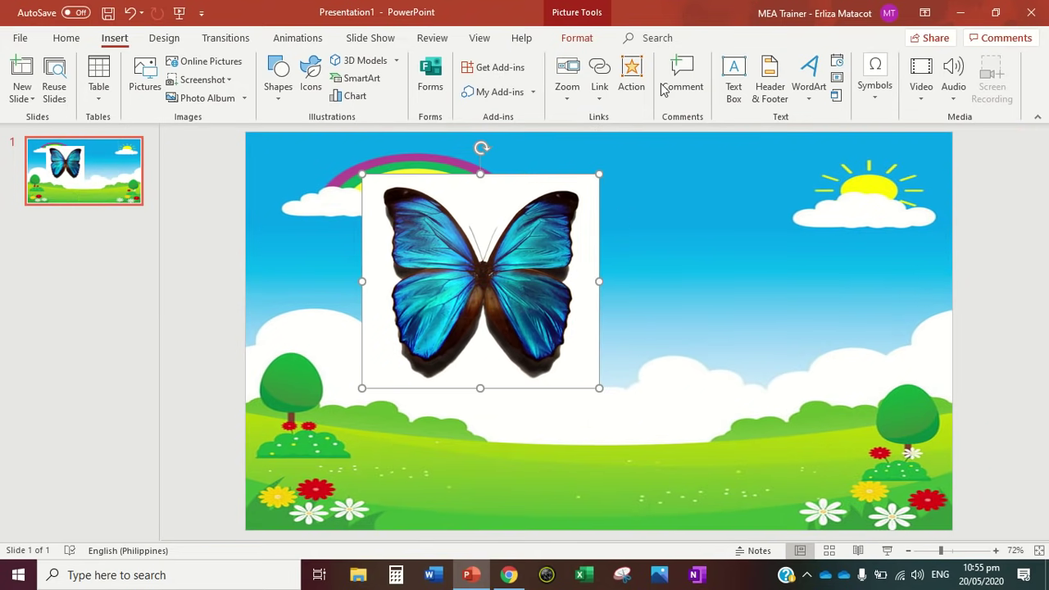
click(576, 38)
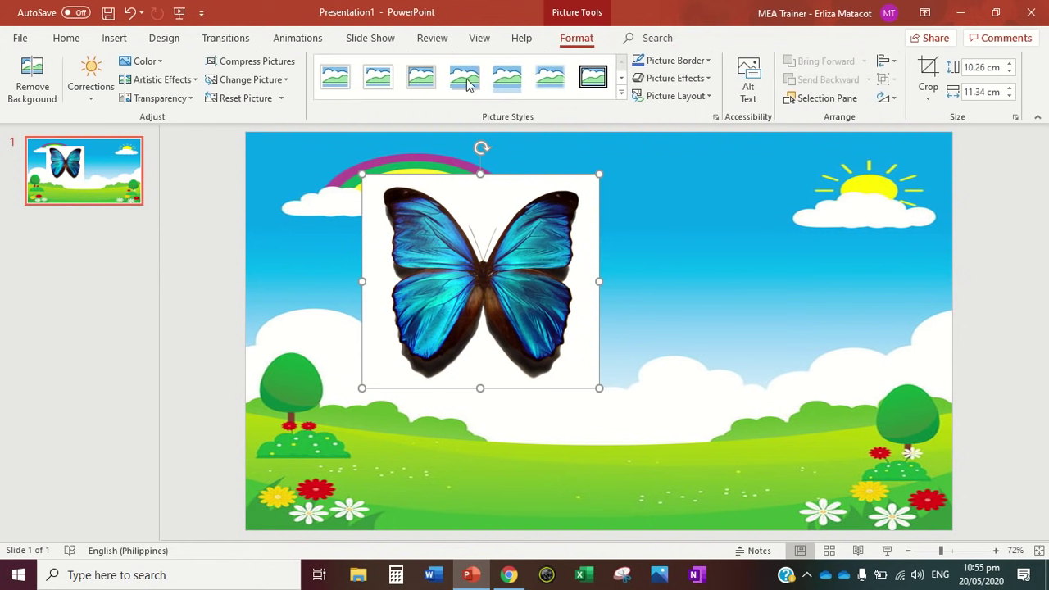
- Remove the butterfly's white background, marking the upper and lower wing tips to keep
click(32, 79)
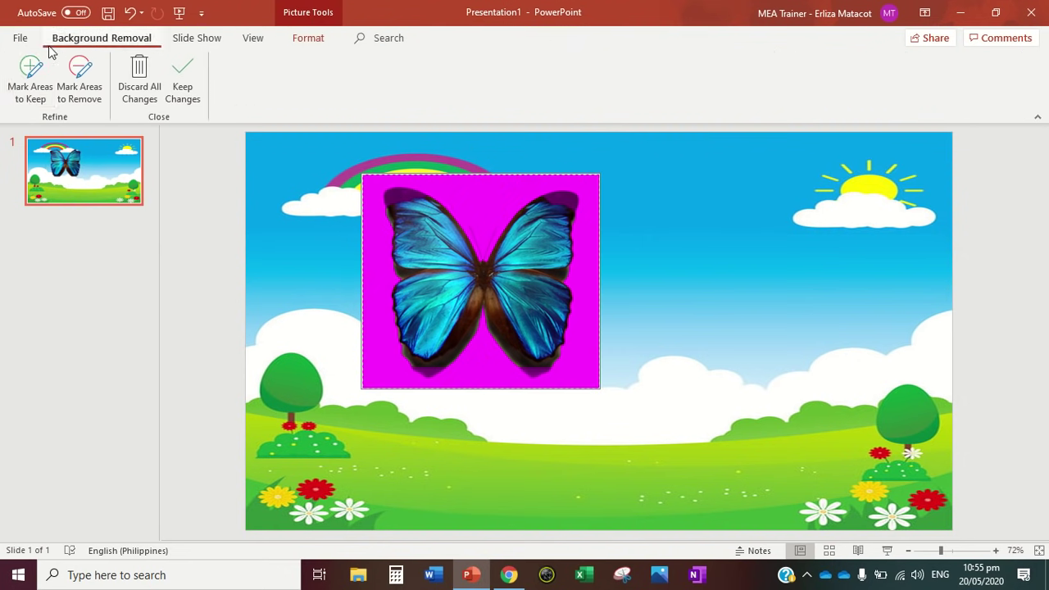
click(33, 74)
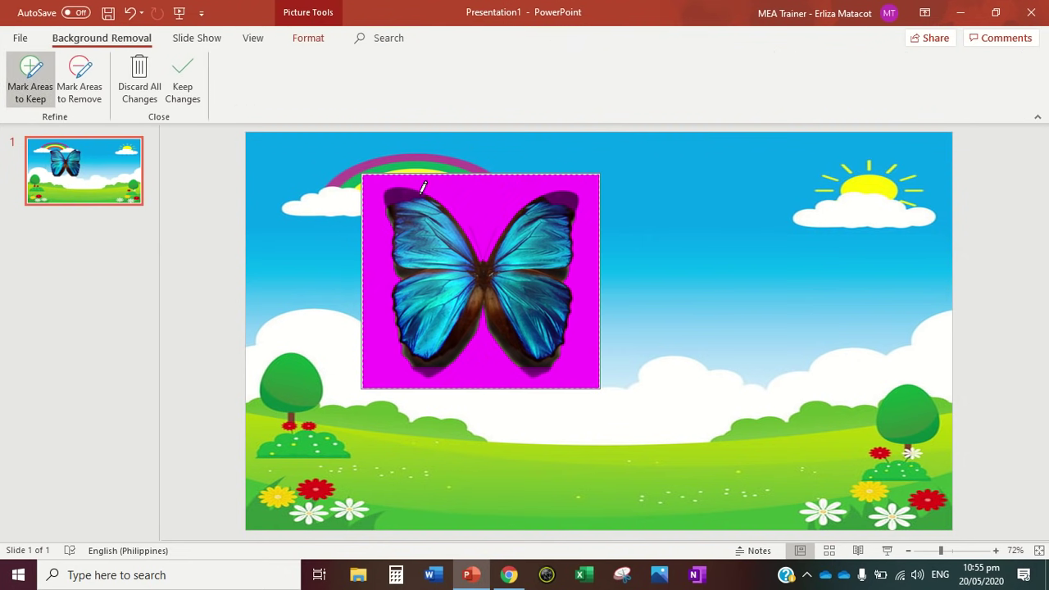
click(395, 185)
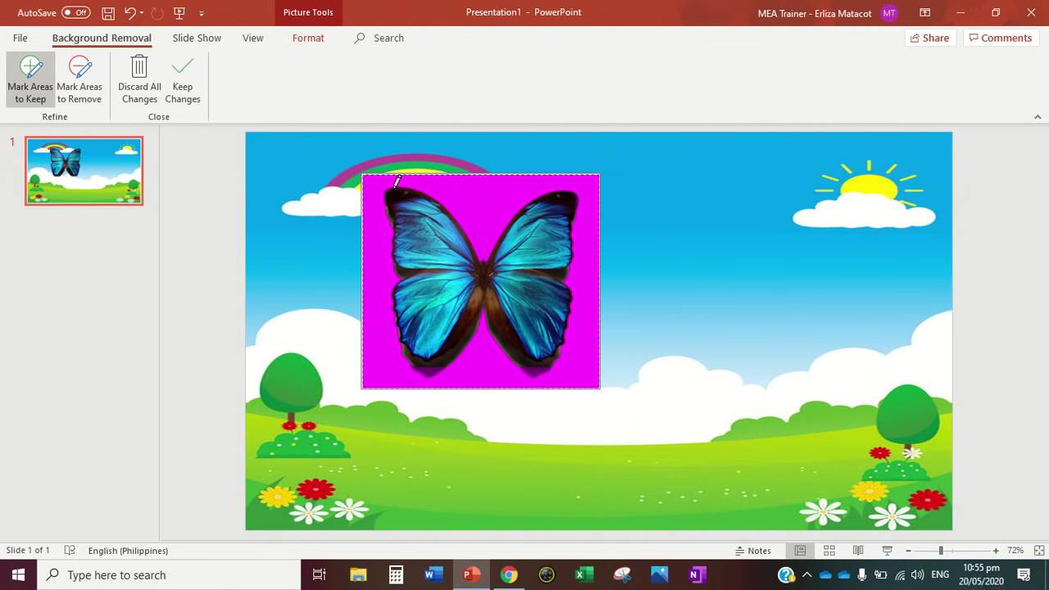
click(537, 371)
click(182, 82)
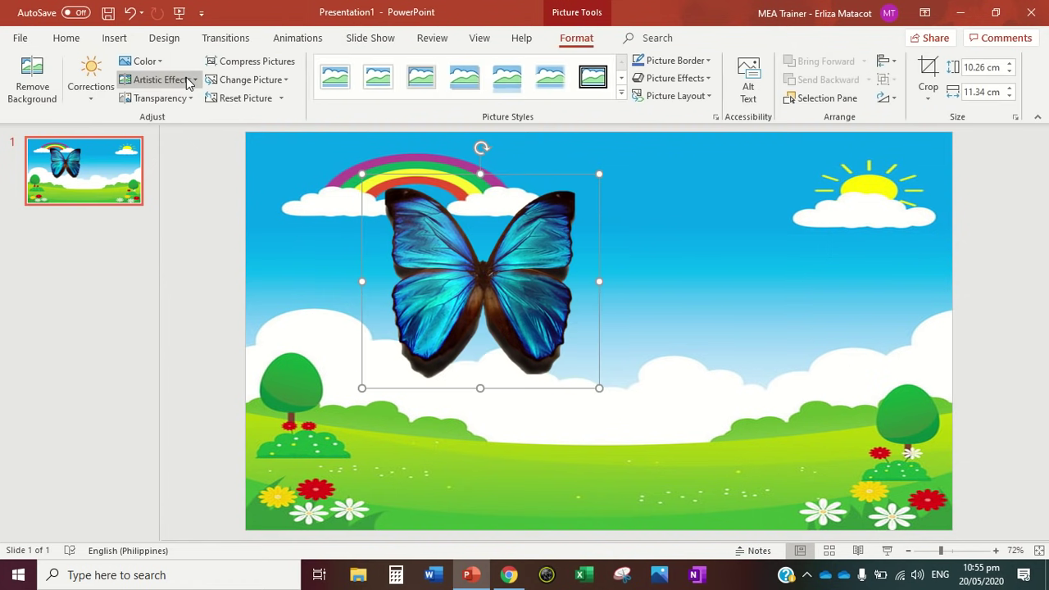
- Duplicate the butterfly and place the copy to the right of the original, near the sun
right_click(457, 263)
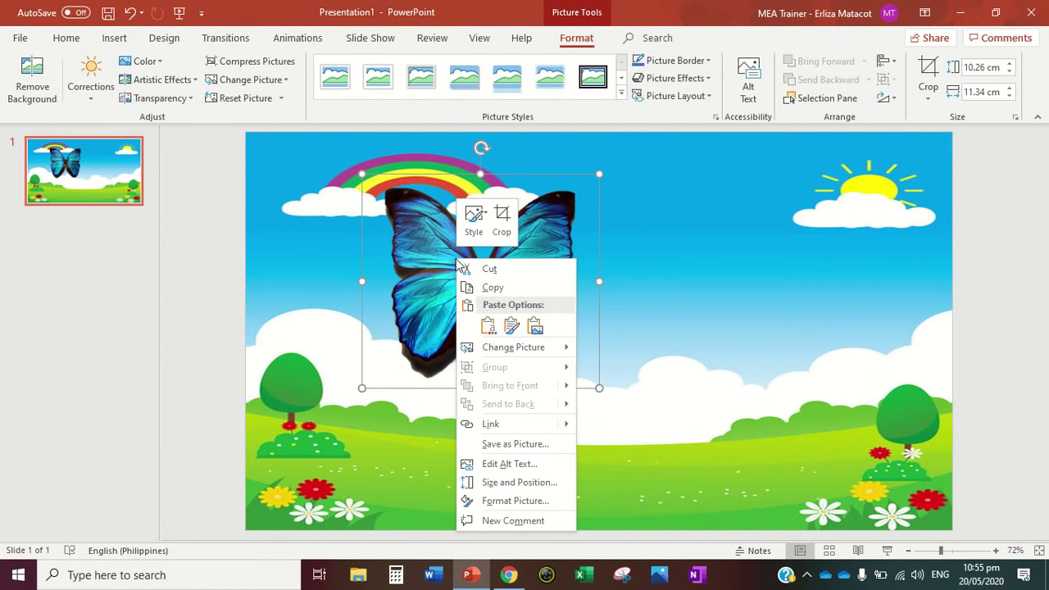
click(493, 289)
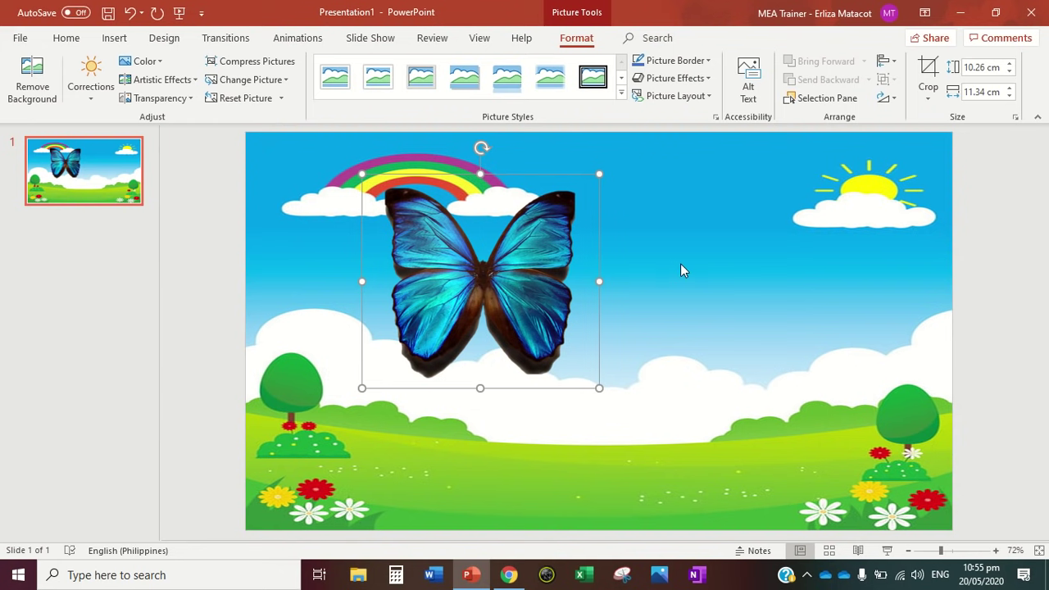
key(ctrl+v)
drag(527, 285, 729, 272)
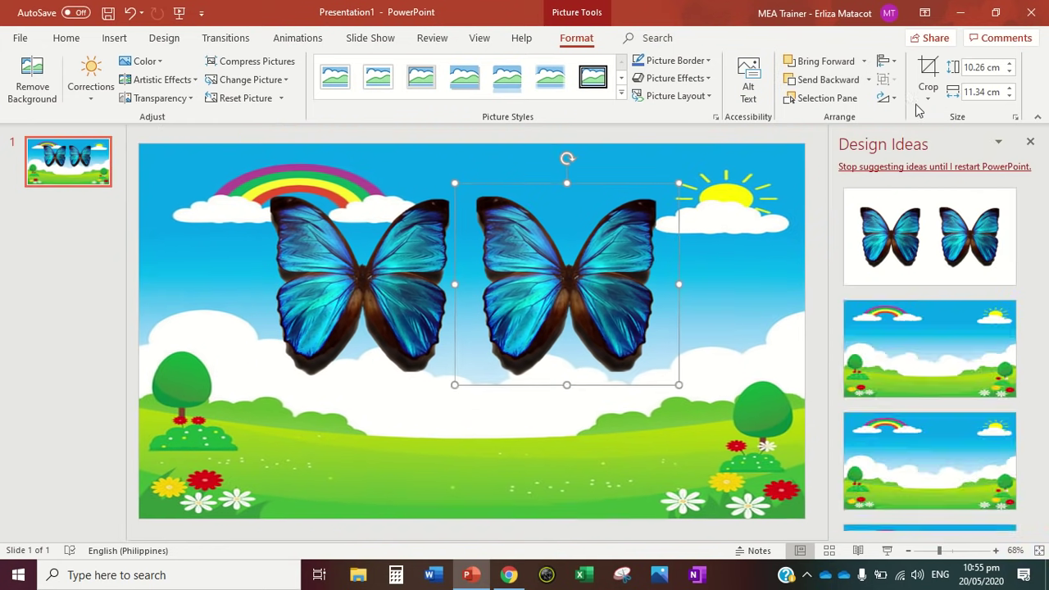
click(1031, 144)
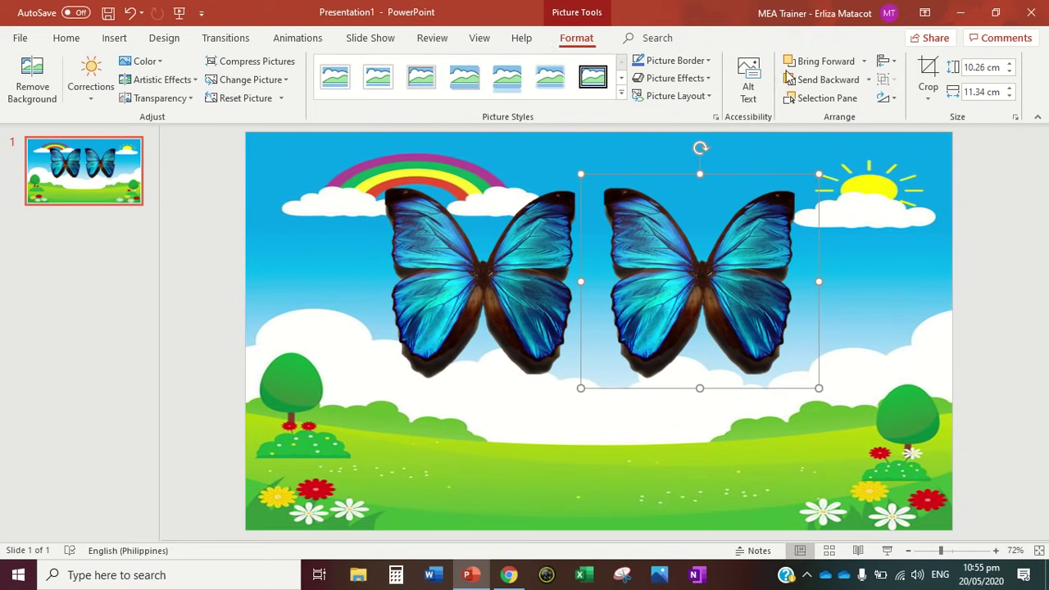
- Crop the right butterfly down to its right wing
click(926, 71)
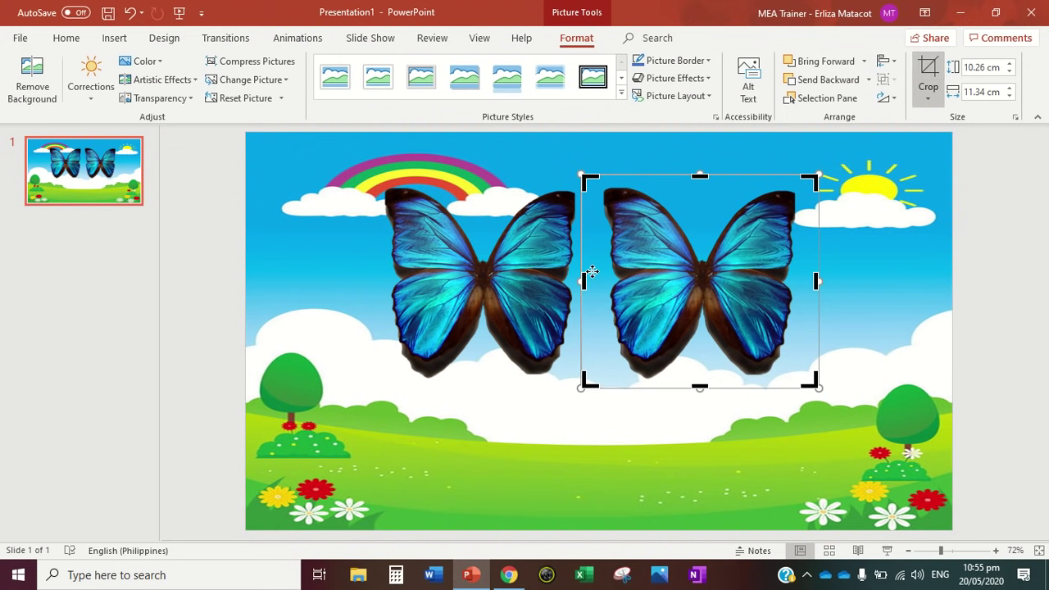
drag(582, 280, 704, 282)
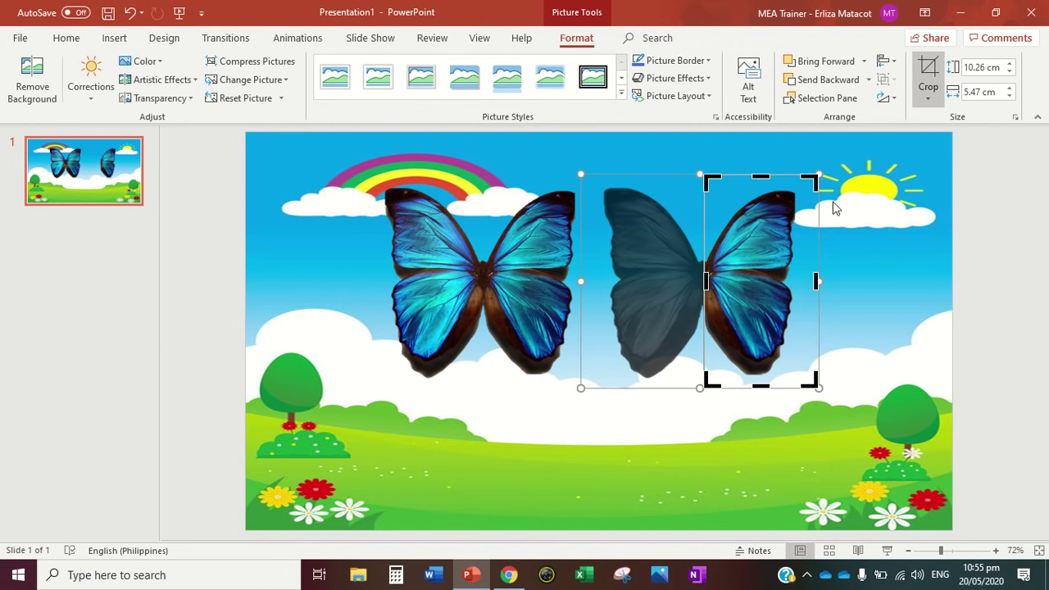
click(927, 69)
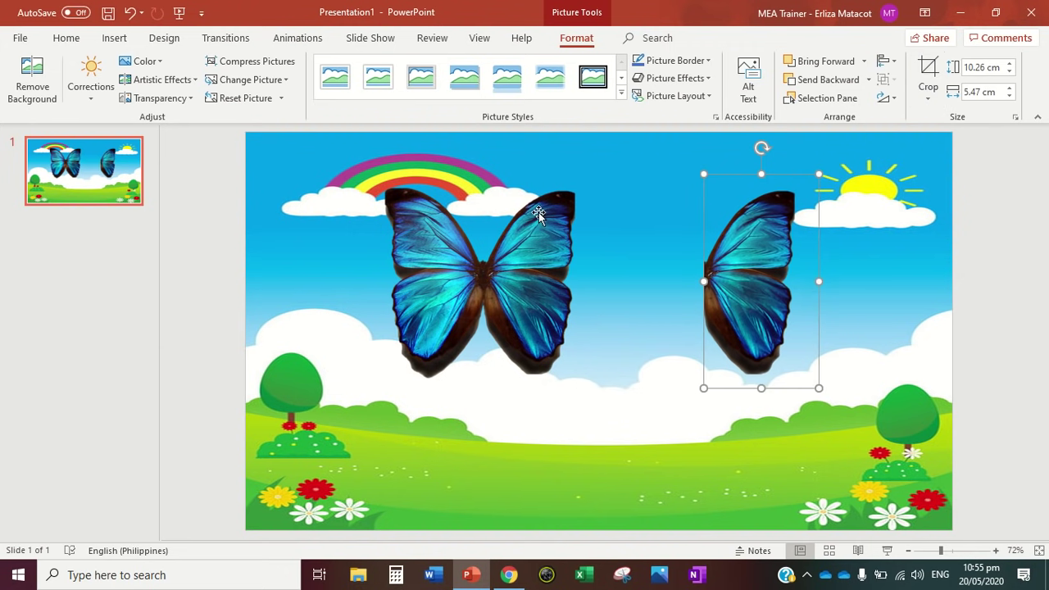
- Crop the left butterfly to its left wing and slide the right wing against it
click(494, 236)
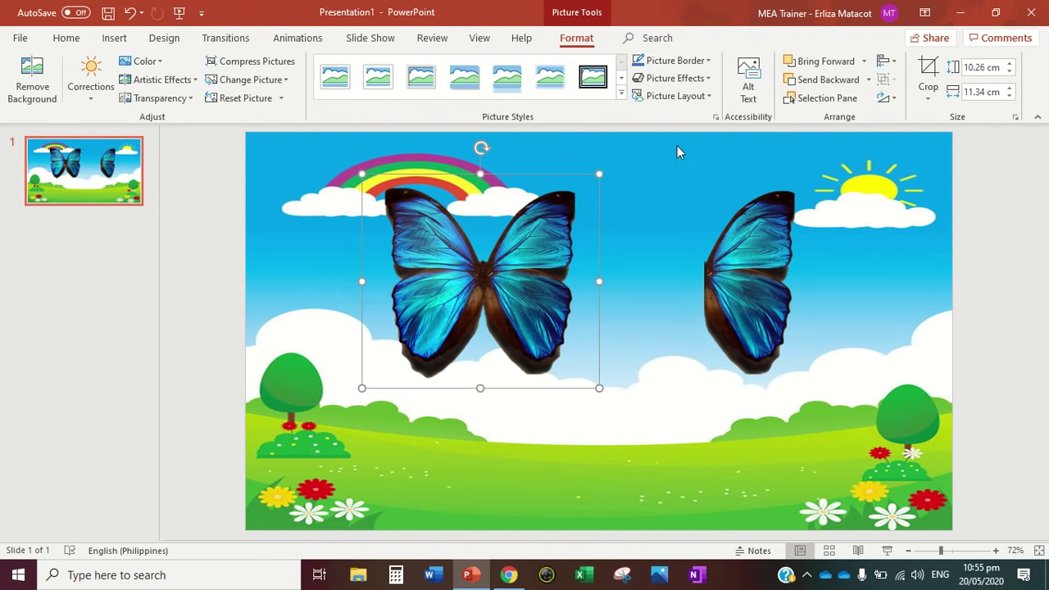
click(927, 70)
drag(598, 280, 483, 300)
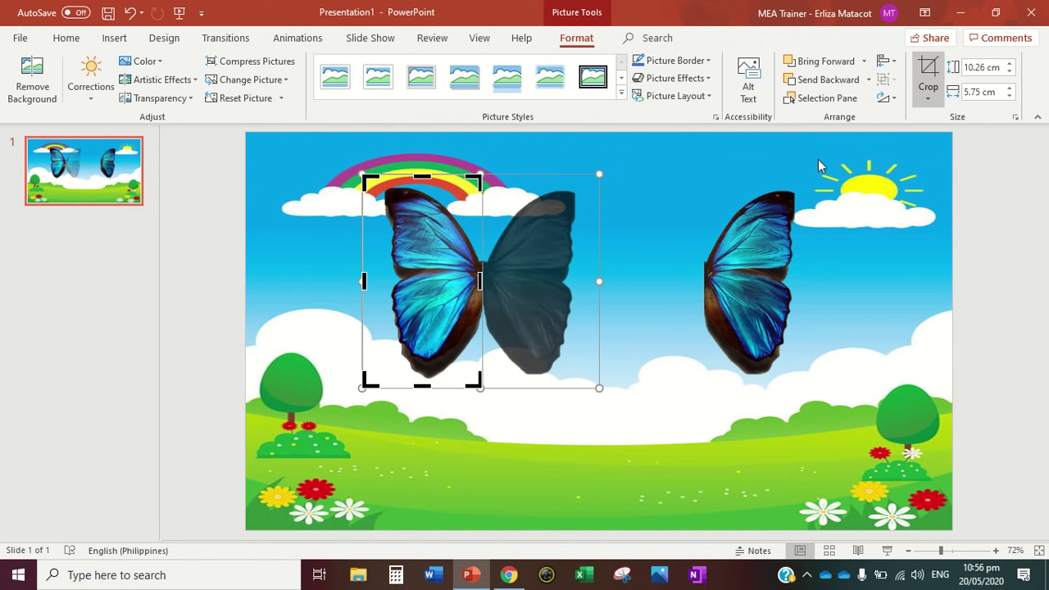
click(928, 70)
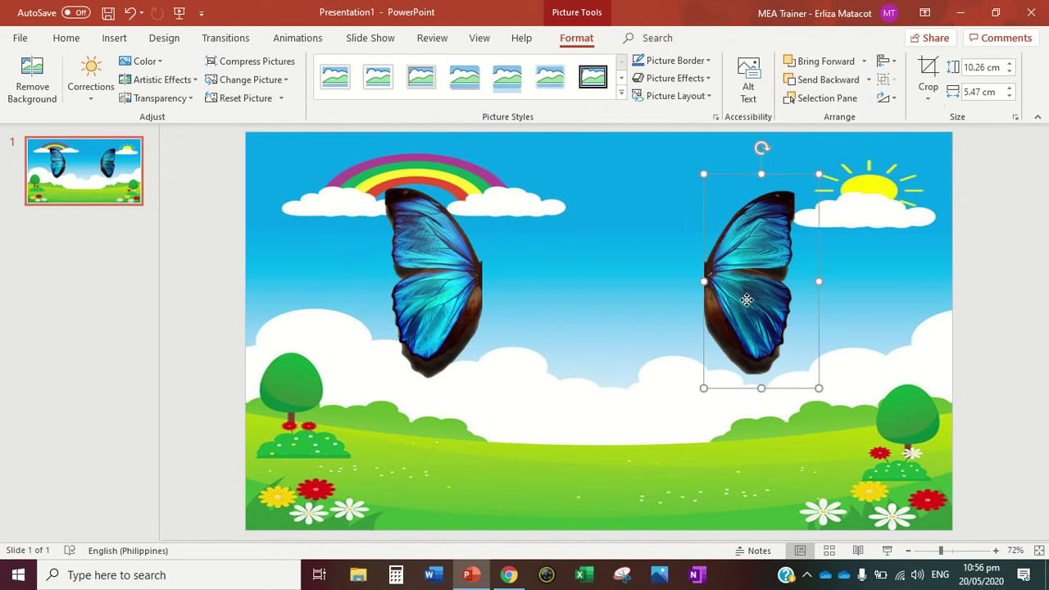
drag(787, 232, 565, 232)
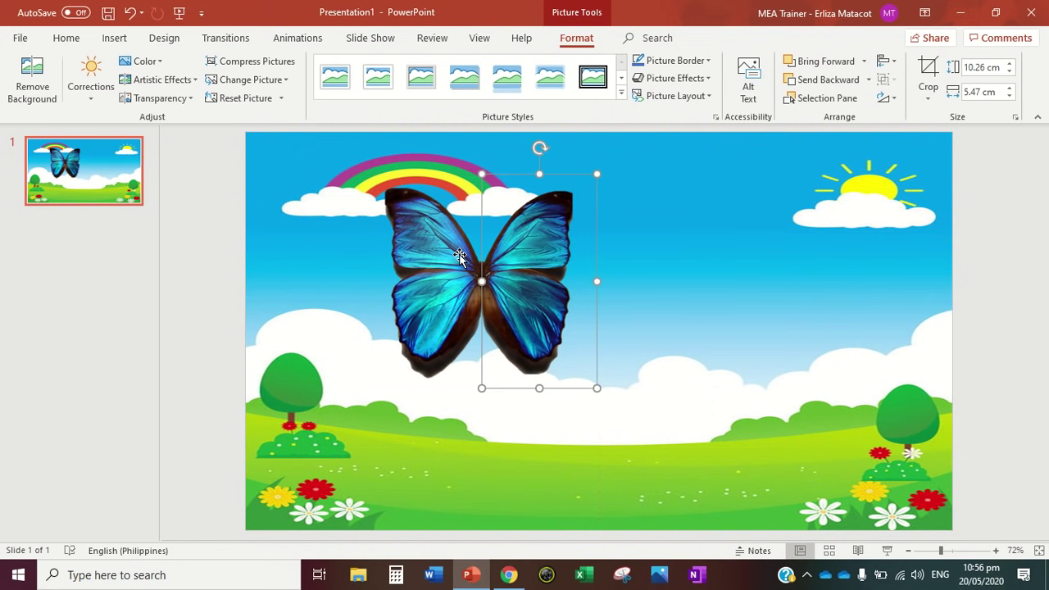
- Group the two wing pictures into one butterfly and shrink it to 6.31 × 7.77 cm
shift+click(449, 298)
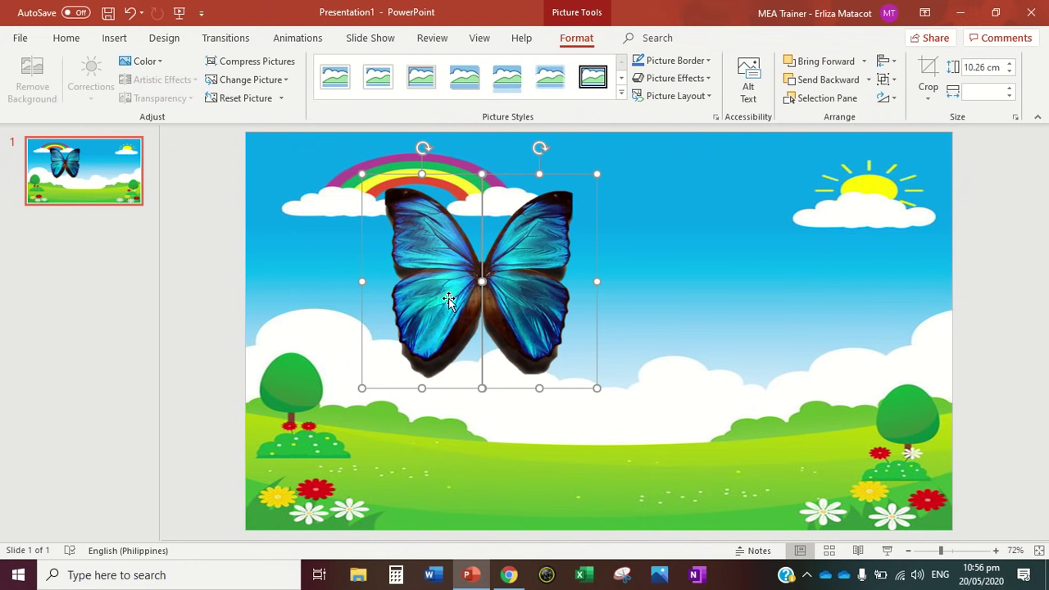
click(892, 82)
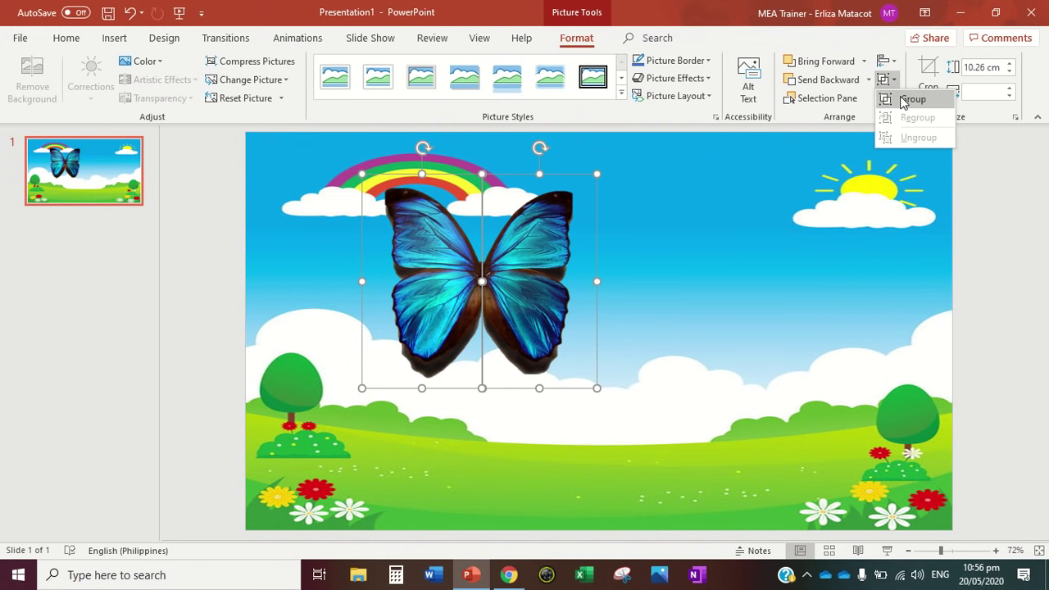
click(911, 99)
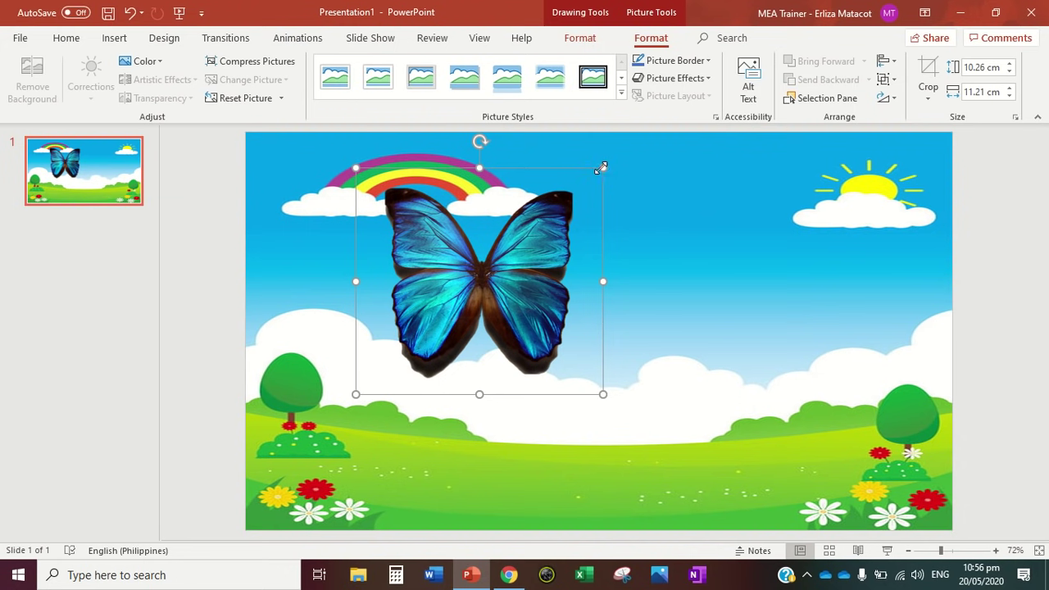
drag(599, 168, 531, 250)
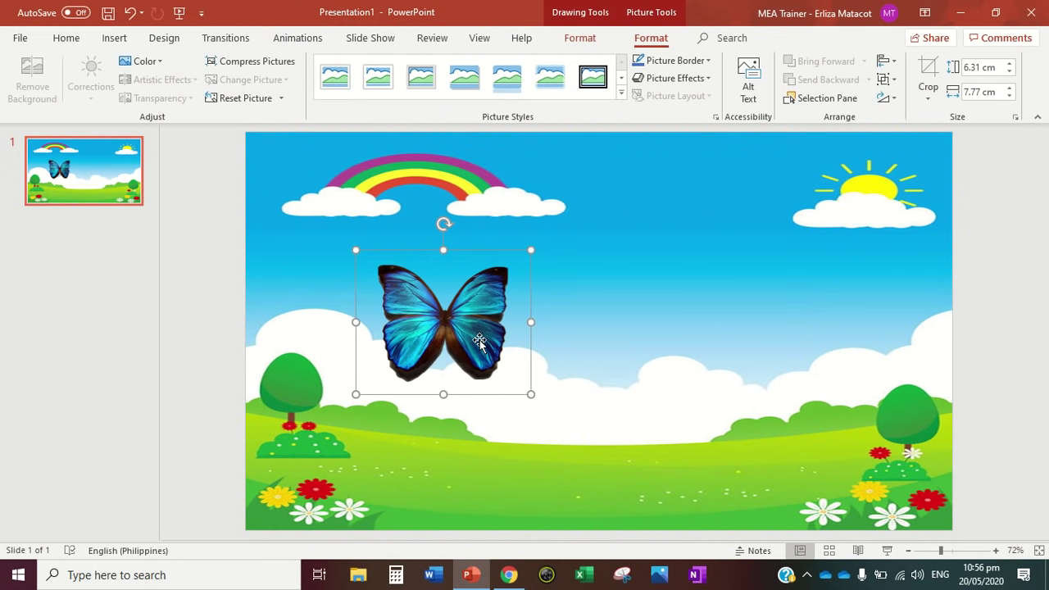
- Apply a Grow/Shrink emphasis to the butterfly, starting With Previous, with a 0.50-second duration
click(274, 43)
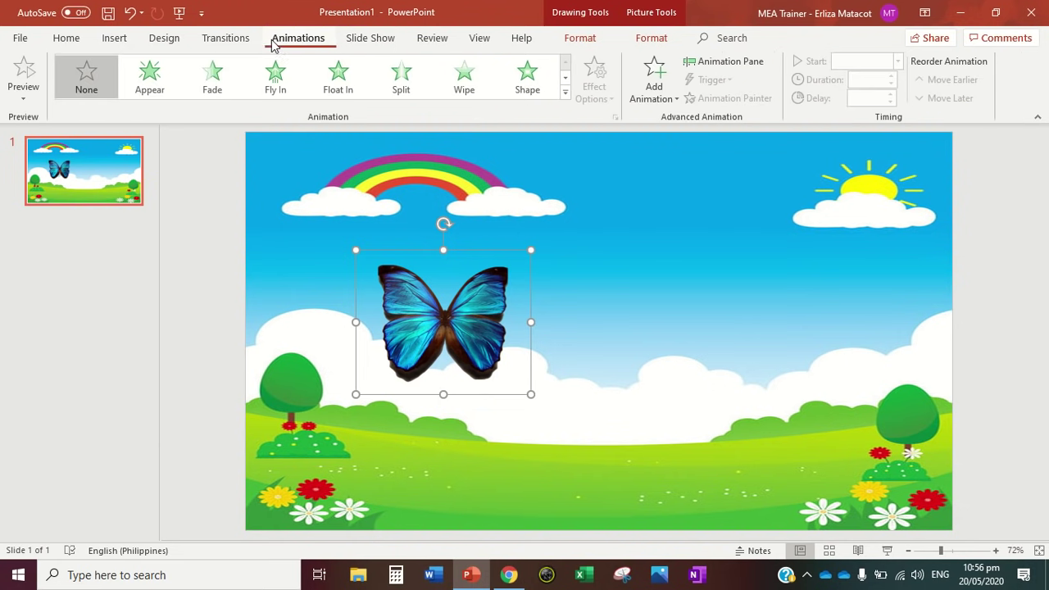
click(563, 96)
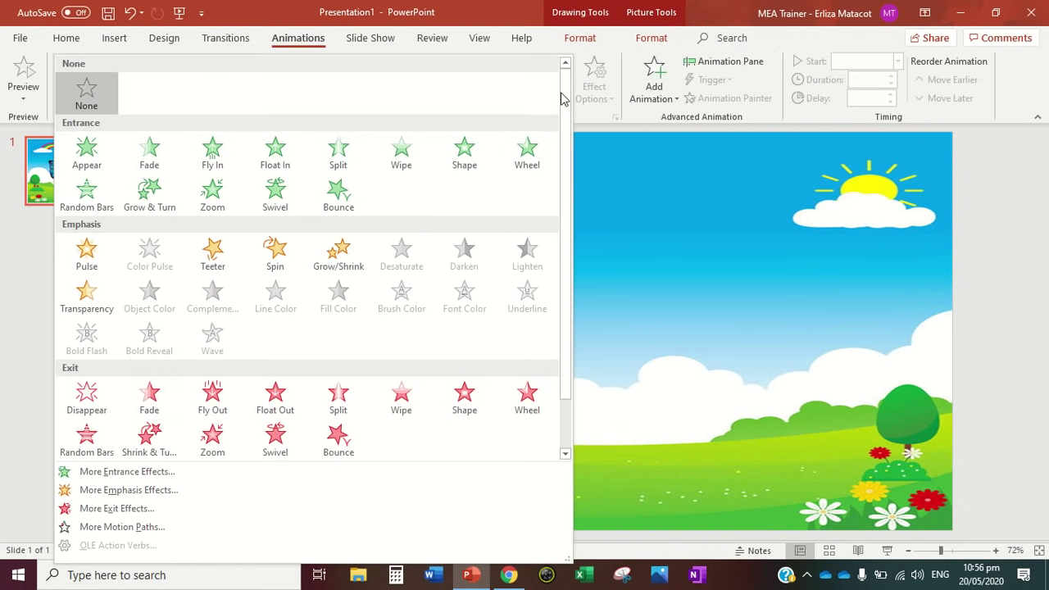
click(352, 246)
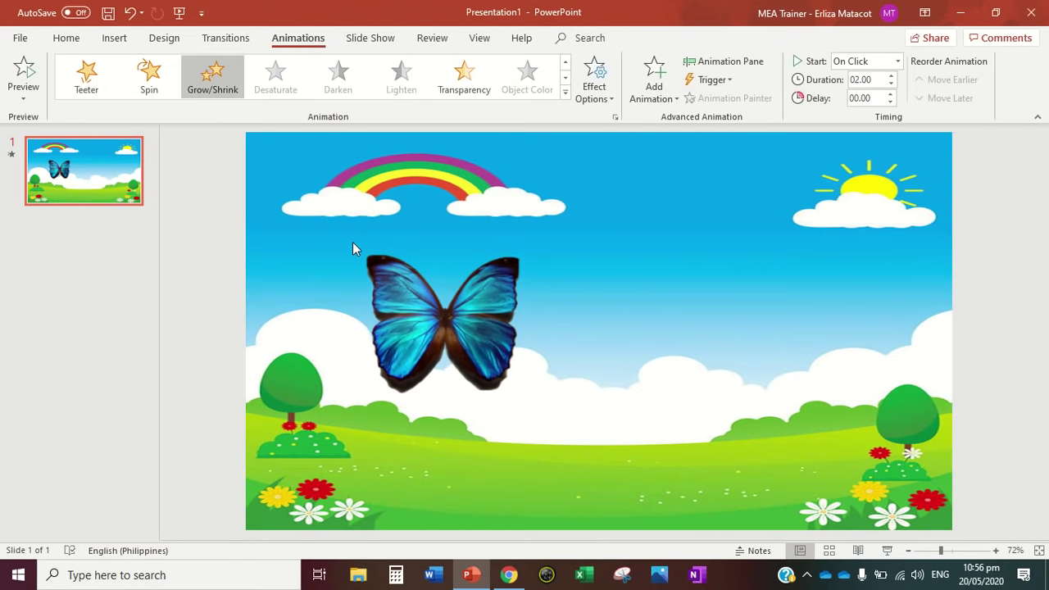
click(898, 62)
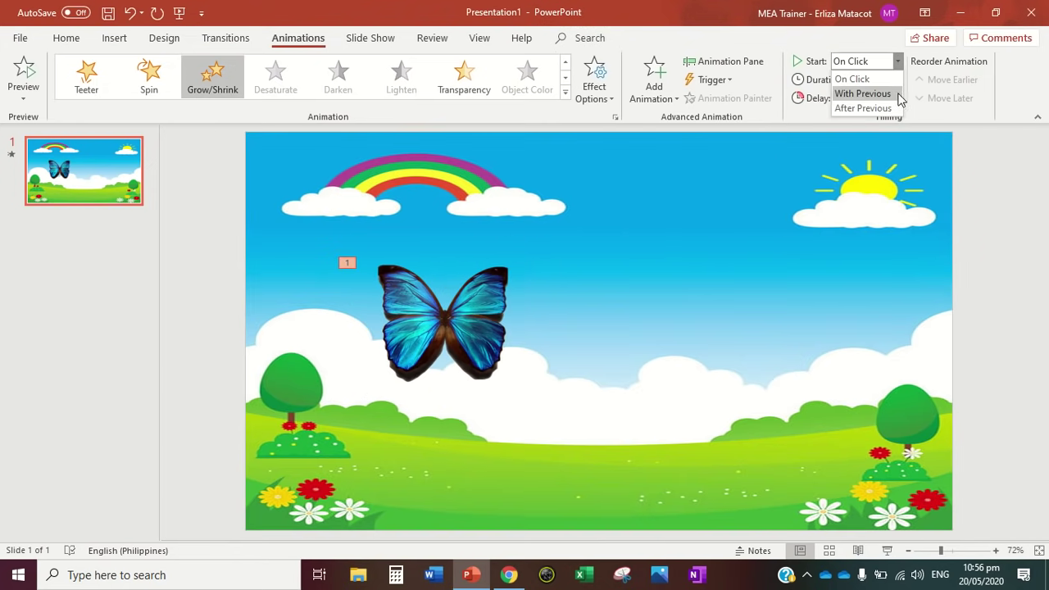
click(861, 96)
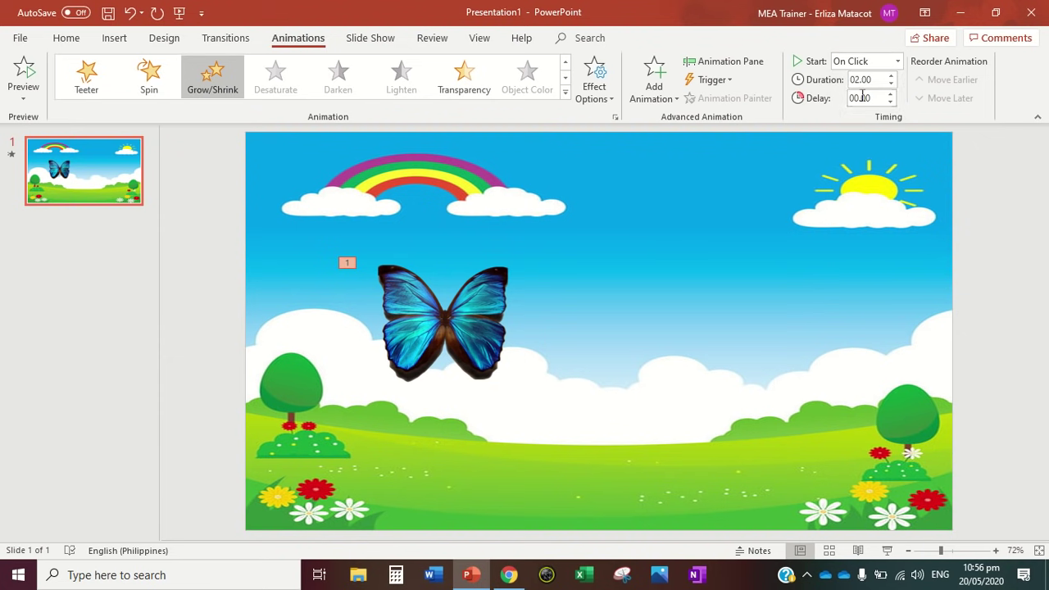
click(871, 79)
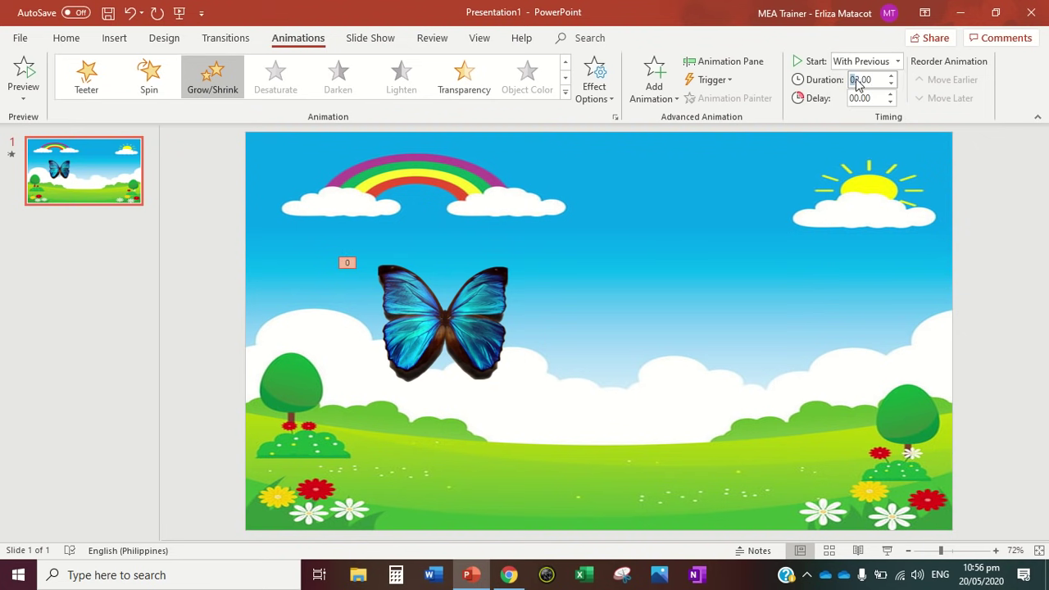
key(BackSpace)
click(461, 323)
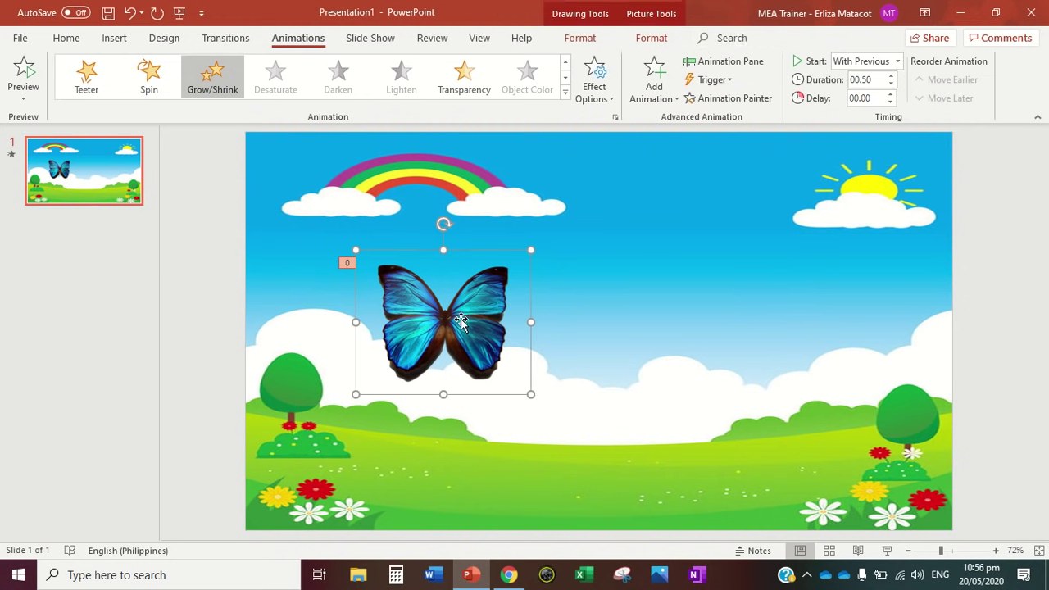
- Set Group 3's Grow/Shrink to 150% Horizontal, auto-reverse, repeating until end of slide
click(733, 61)
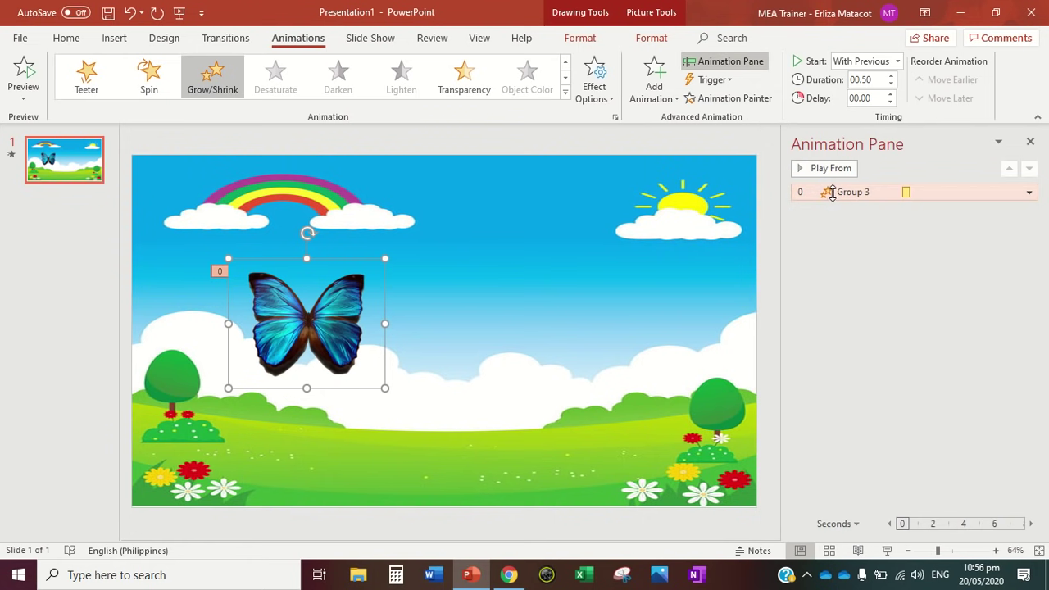
double_click(845, 195)
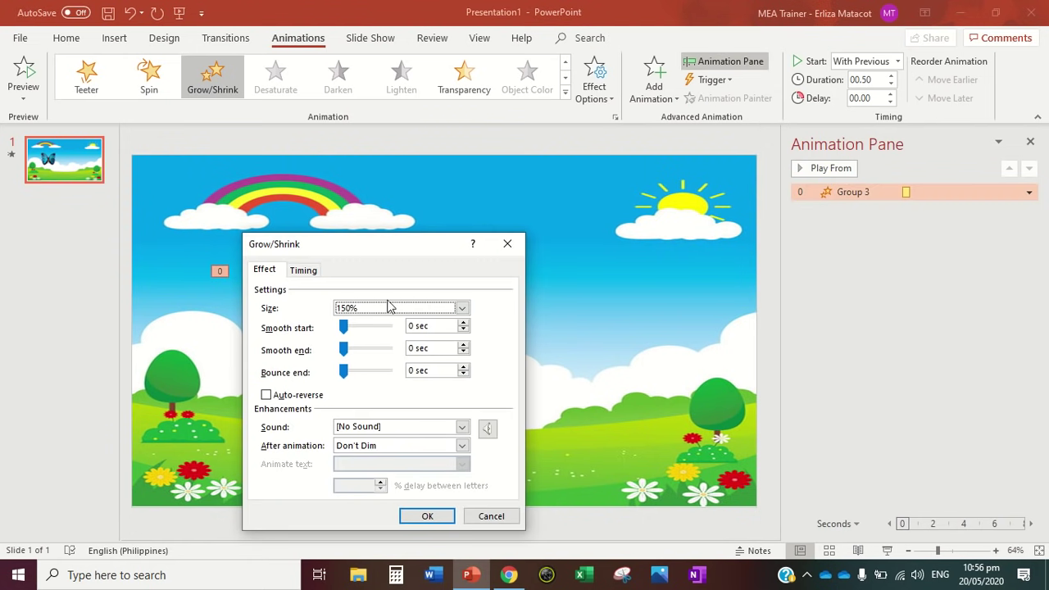
click(265, 395)
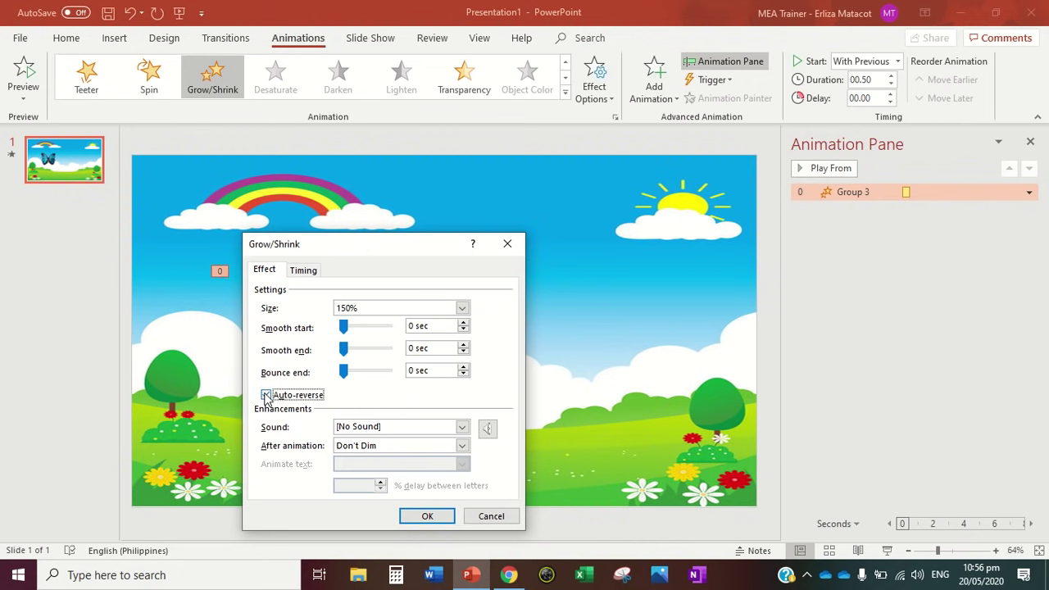
click(462, 308)
click(390, 414)
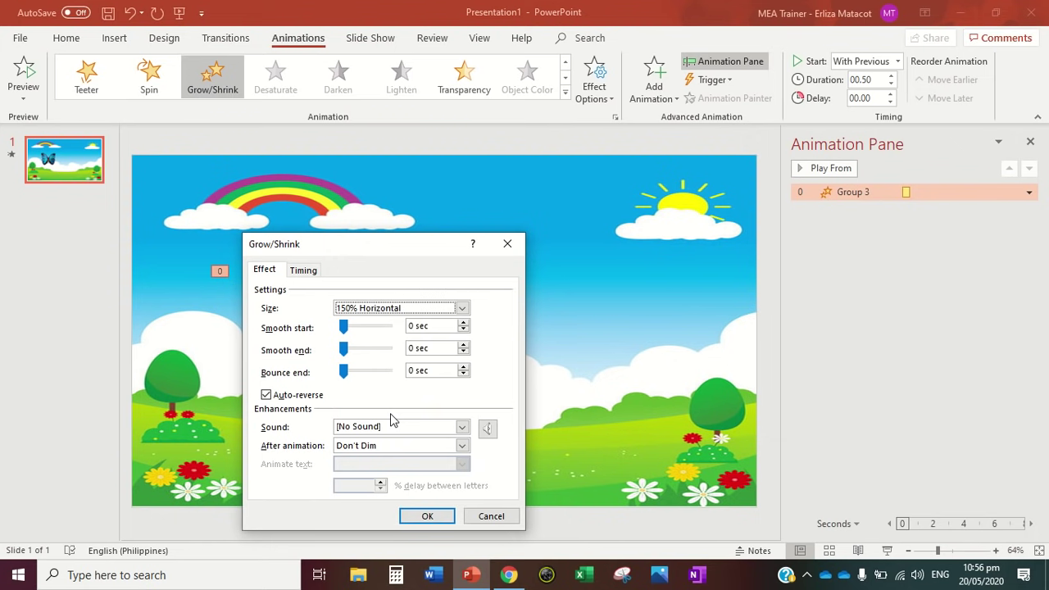
click(304, 272)
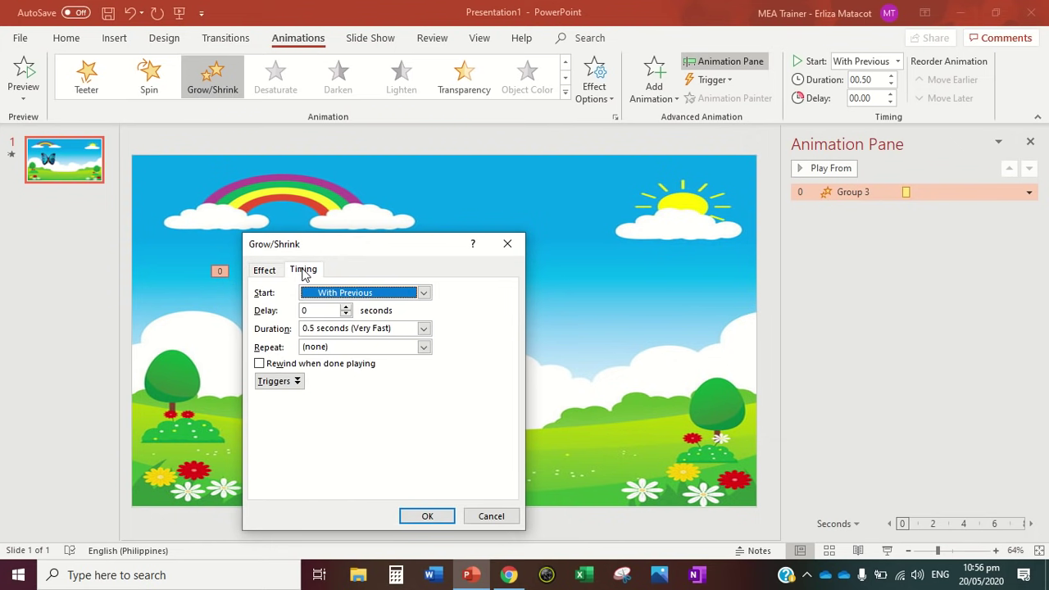
click(425, 349)
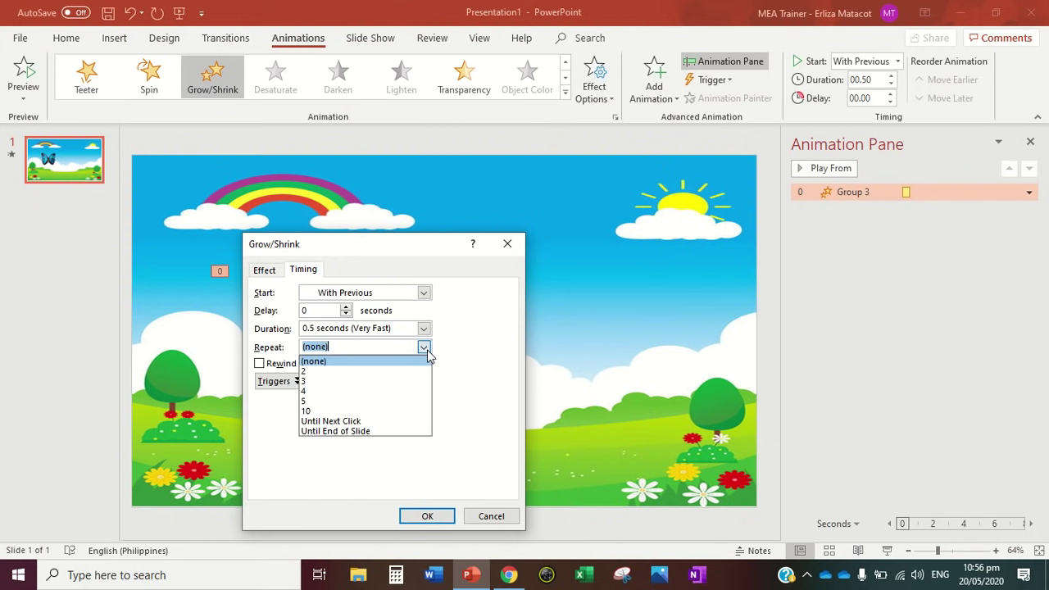
click(364, 433)
click(426, 517)
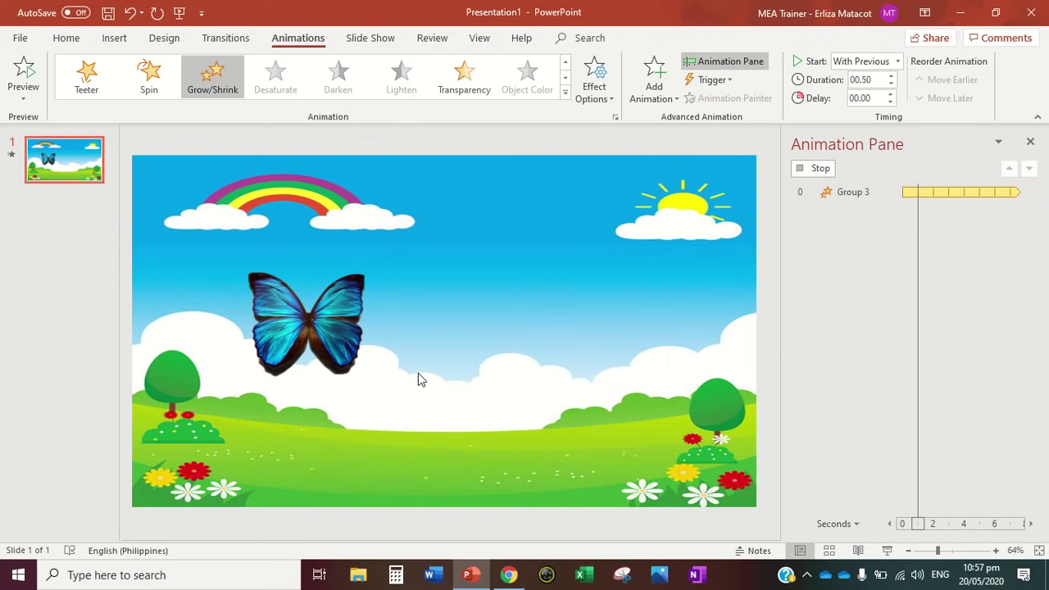
- Play the slide show from the beginning to check the flapping butterfly, then exit
click(387, 42)
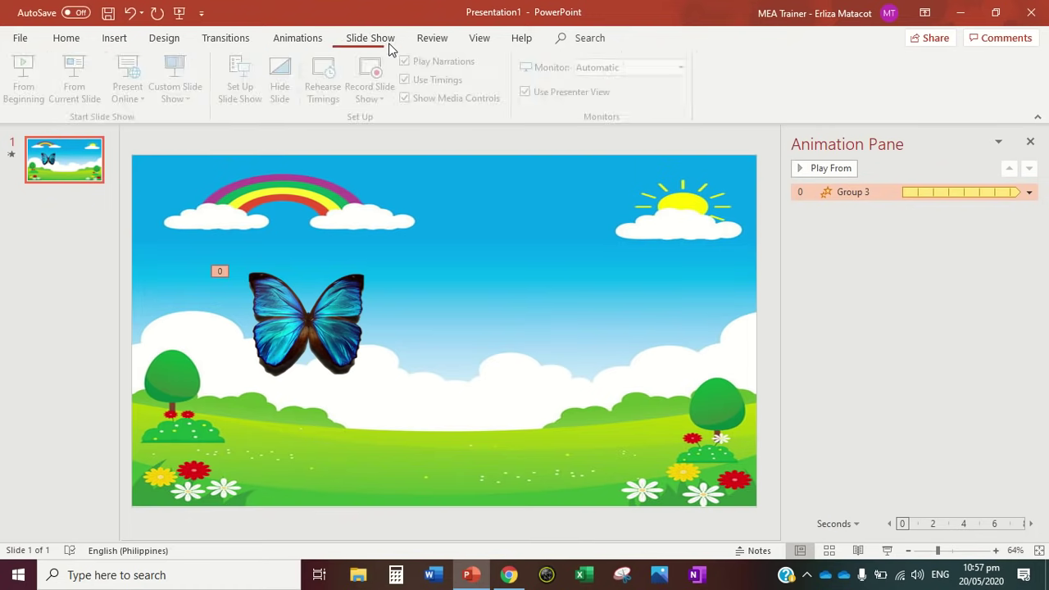
click(29, 74)
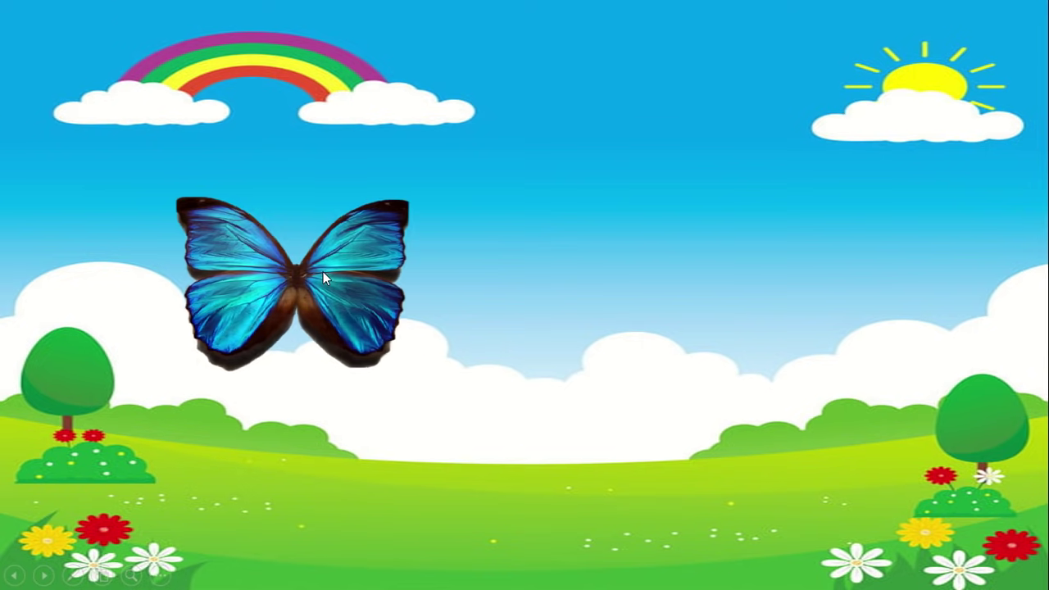
key(Escape)
- Shrink the butterfly further and move it onto the lower-left grass above the flowers
click(357, 359)
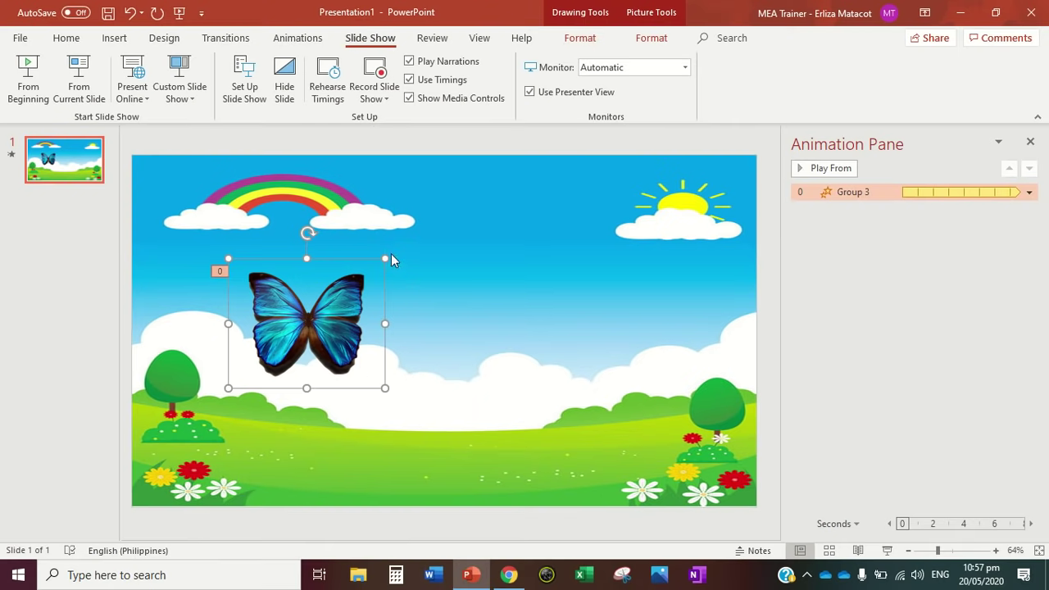
drag(384, 258, 327, 310)
drag(277, 348, 251, 435)
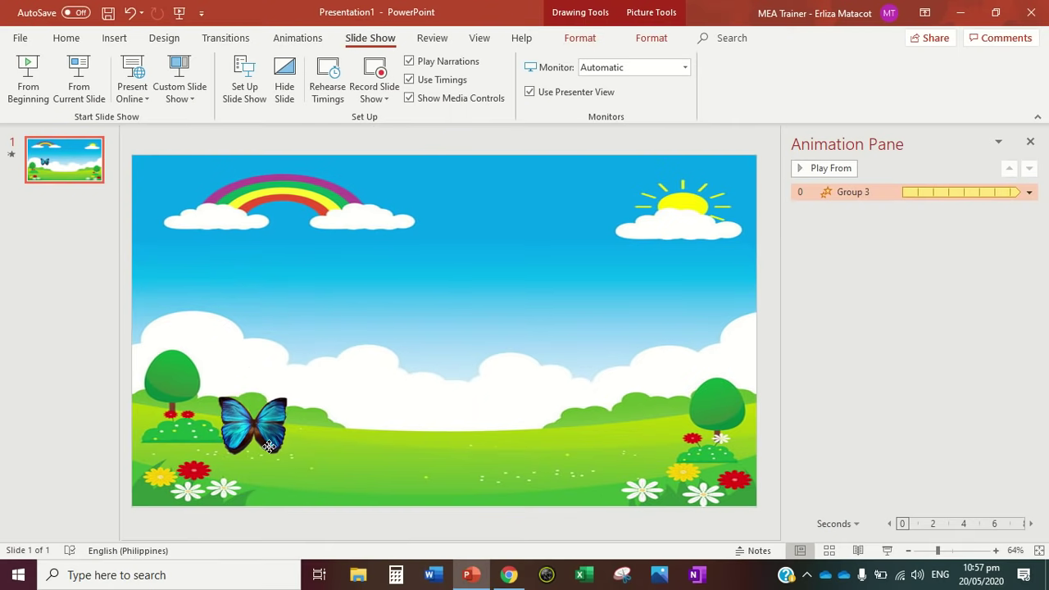
- Copy the cartoon flower image from Chrome's flower animation image results
click(509, 574)
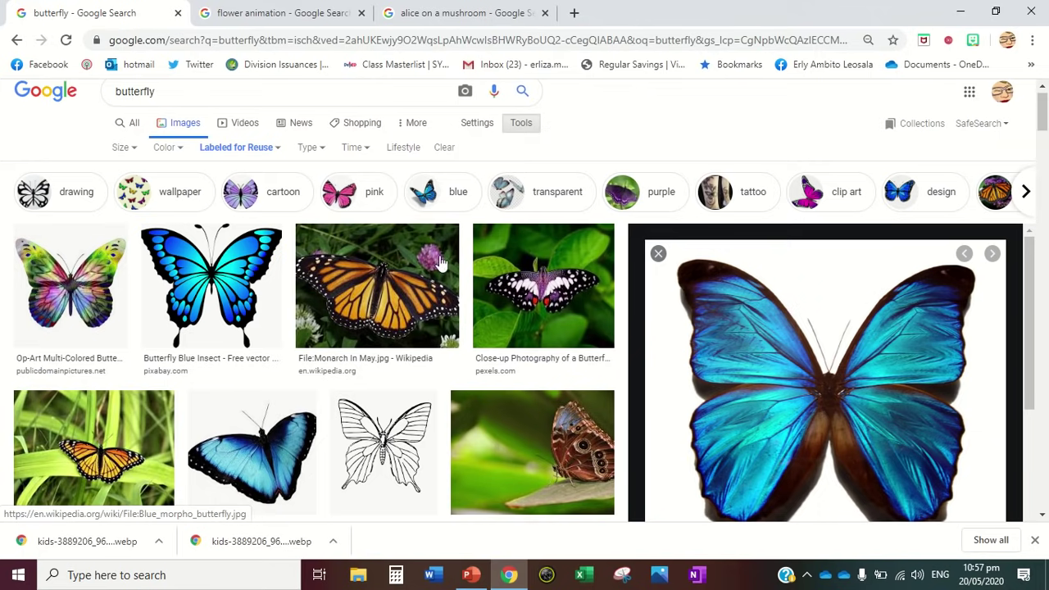
click(235, 18)
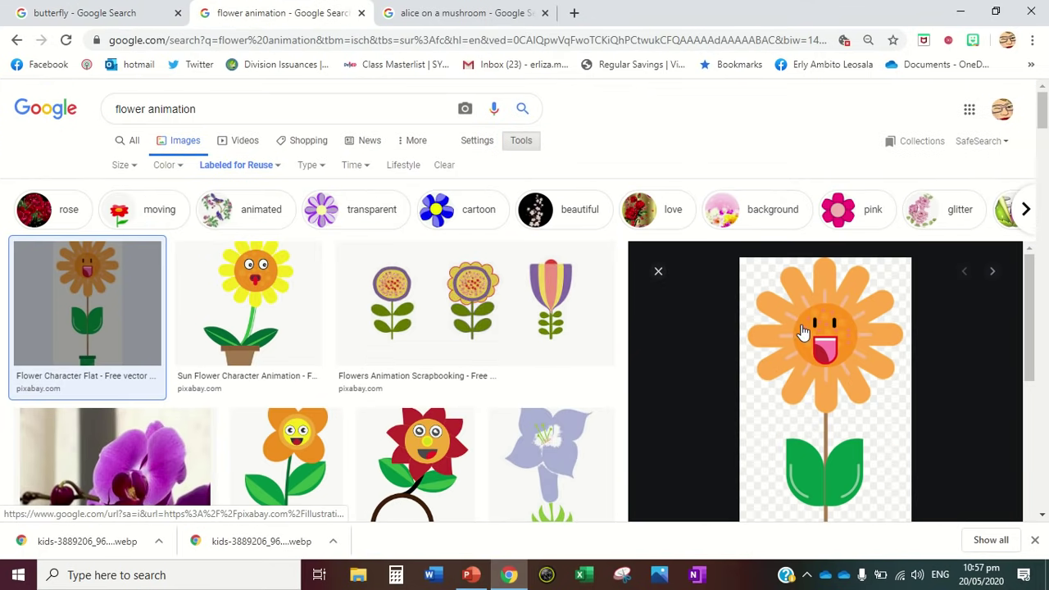
right_click(883, 402)
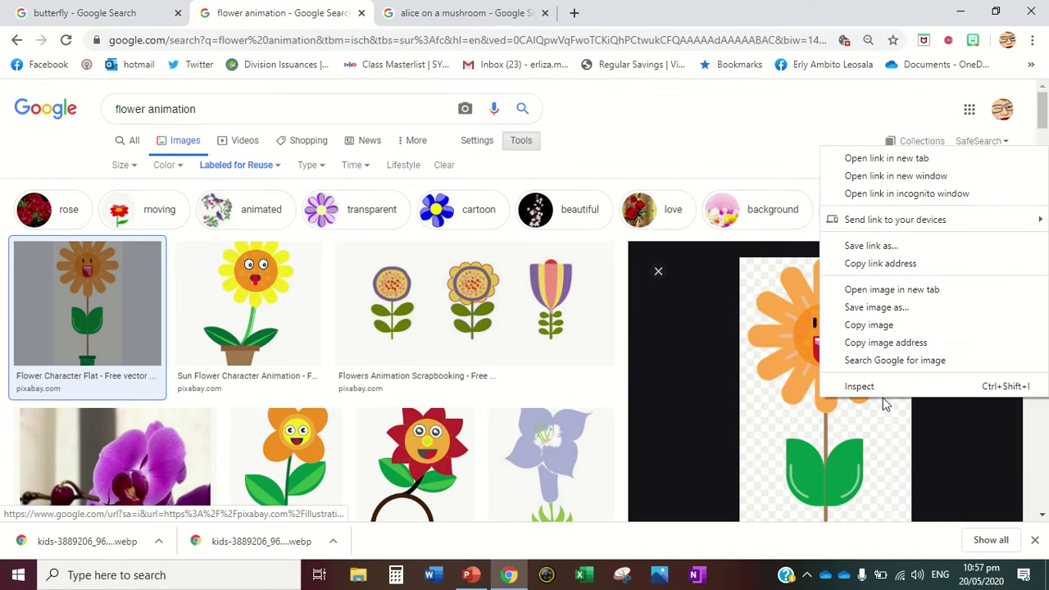
click(889, 325)
- Paste the flower picture, shrink it, and move it toward the middle of the scene
click(484, 573)
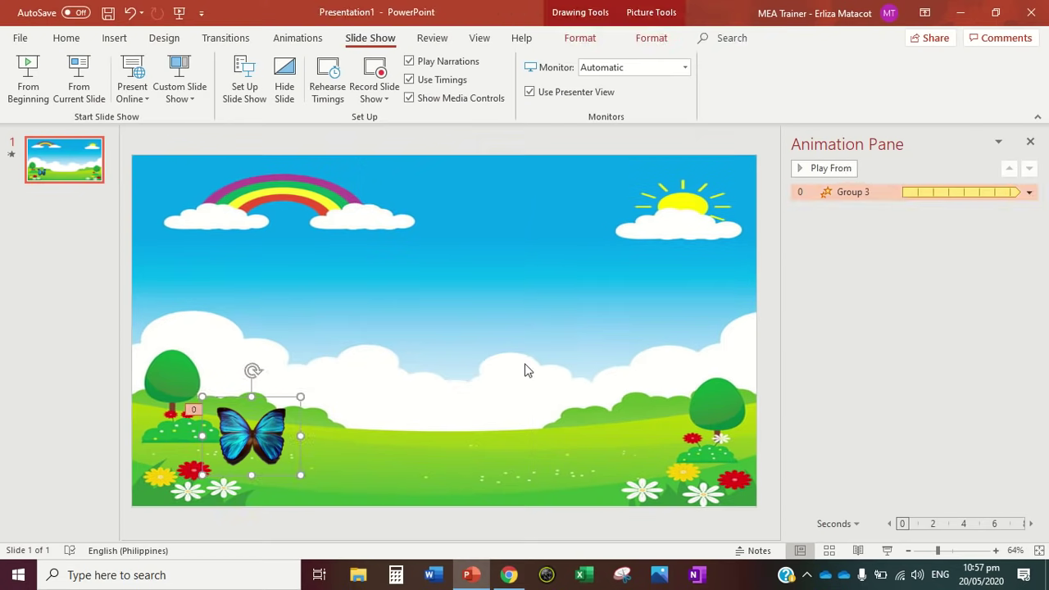
key(ctrl+v)
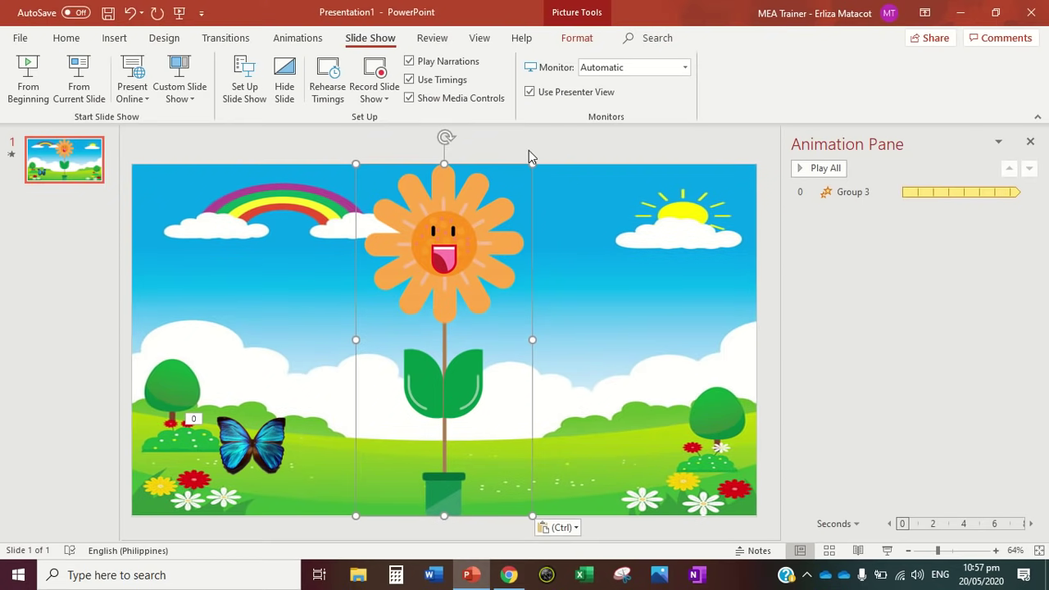
drag(533, 165, 477, 268)
mouse_move(427, 349)
mouse_down()
mouse_move(490, 301)
mouse_move(377, 294)
mouse_up()
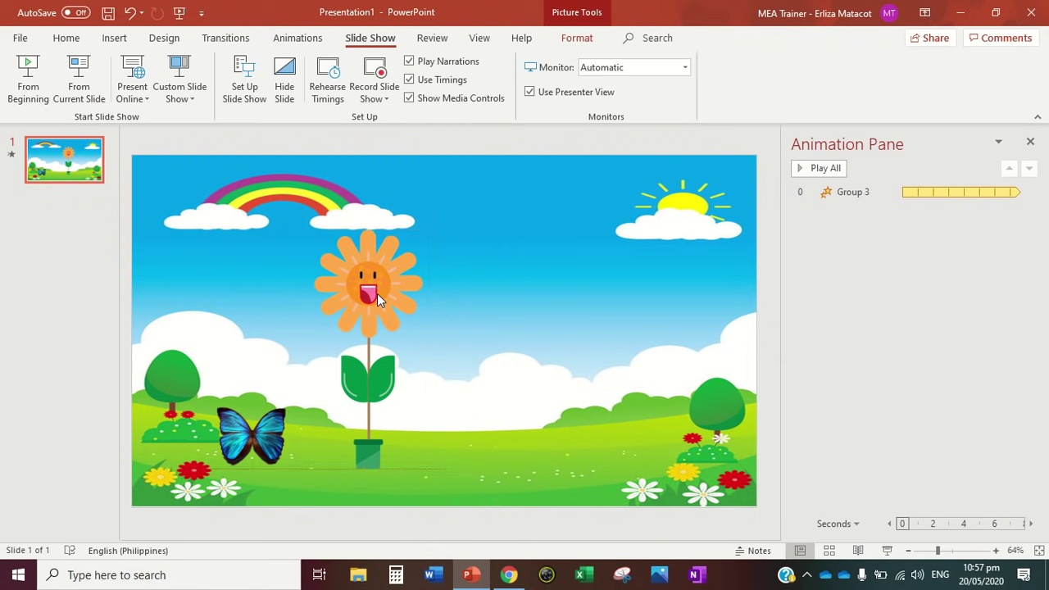
- Duplicate the flower and place the copy just to the right of the original
right_click(376, 293)
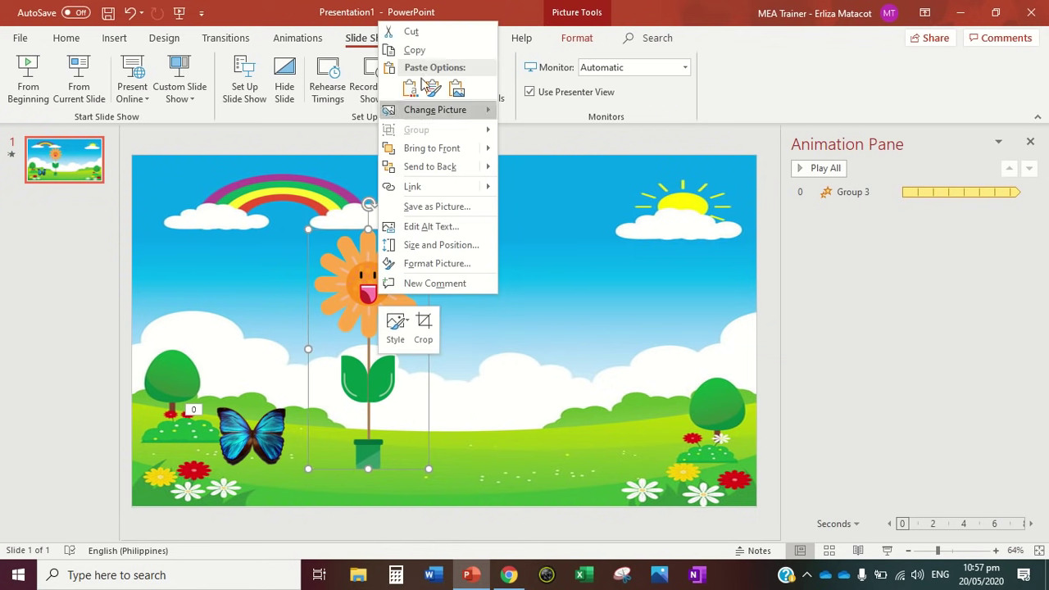
click(423, 51)
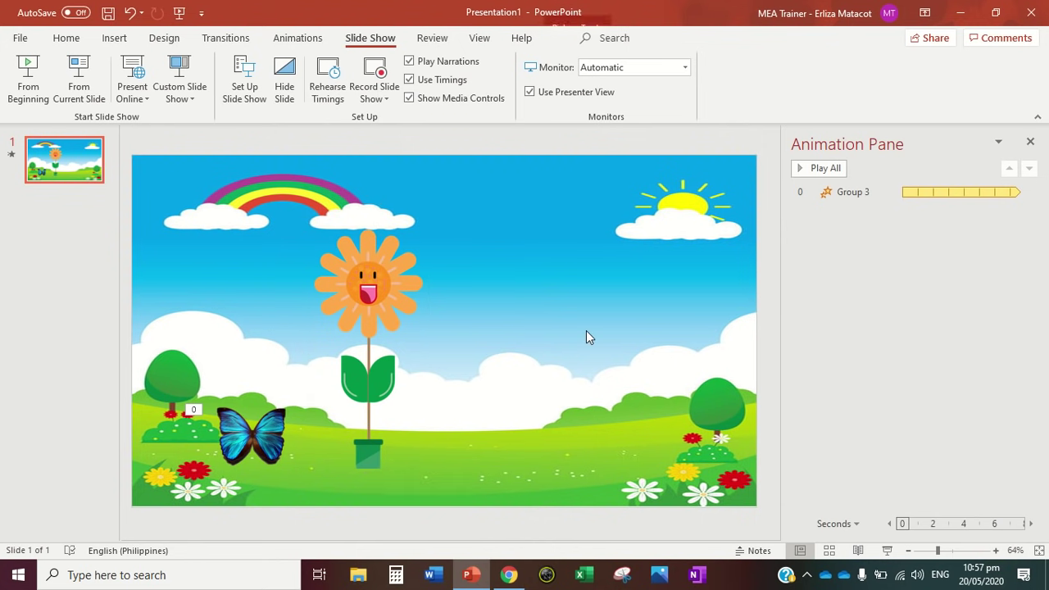
key(ctrl+v)
drag(410, 358, 522, 350)
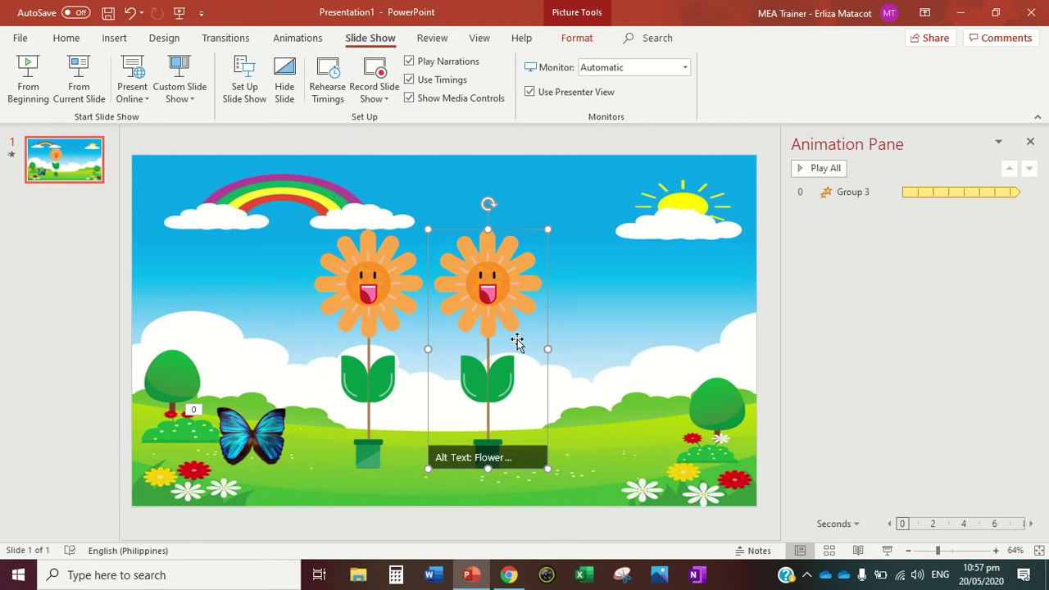
- Crop the duplicate flower down to just its stem and pot
click(587, 38)
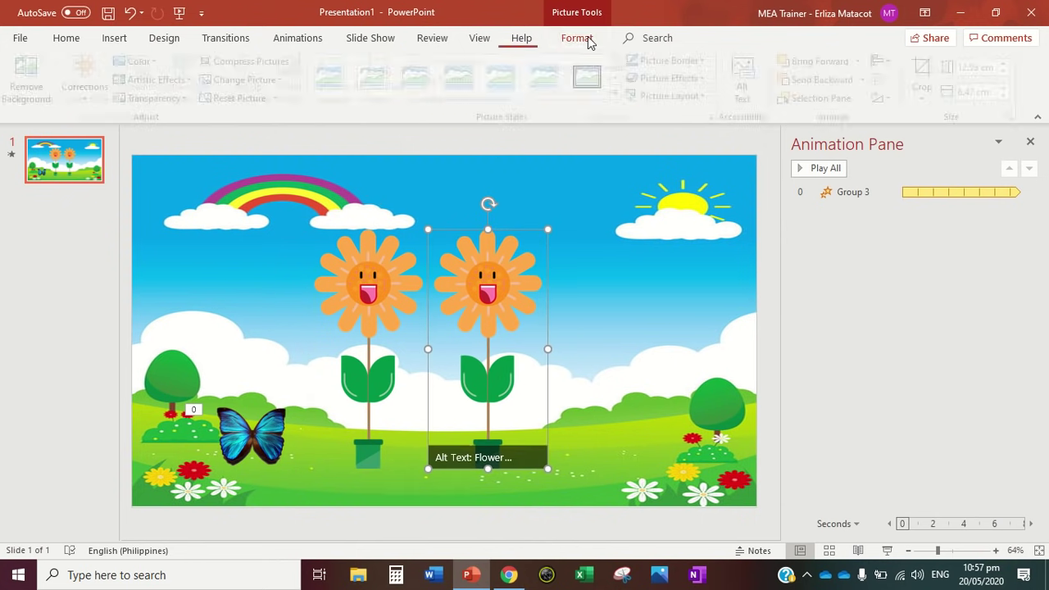
click(928, 73)
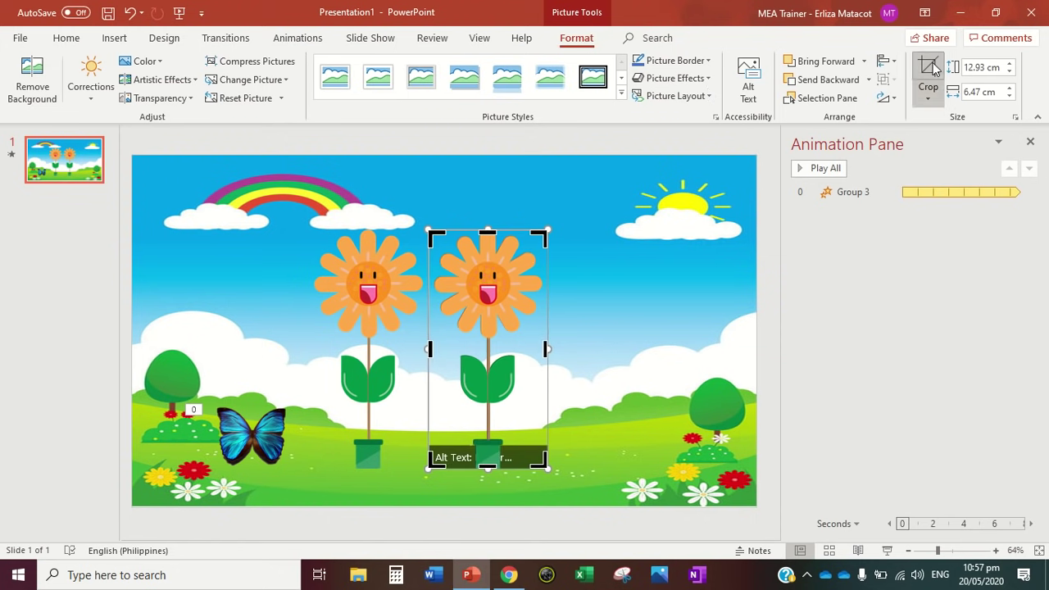
drag(488, 231, 494, 338)
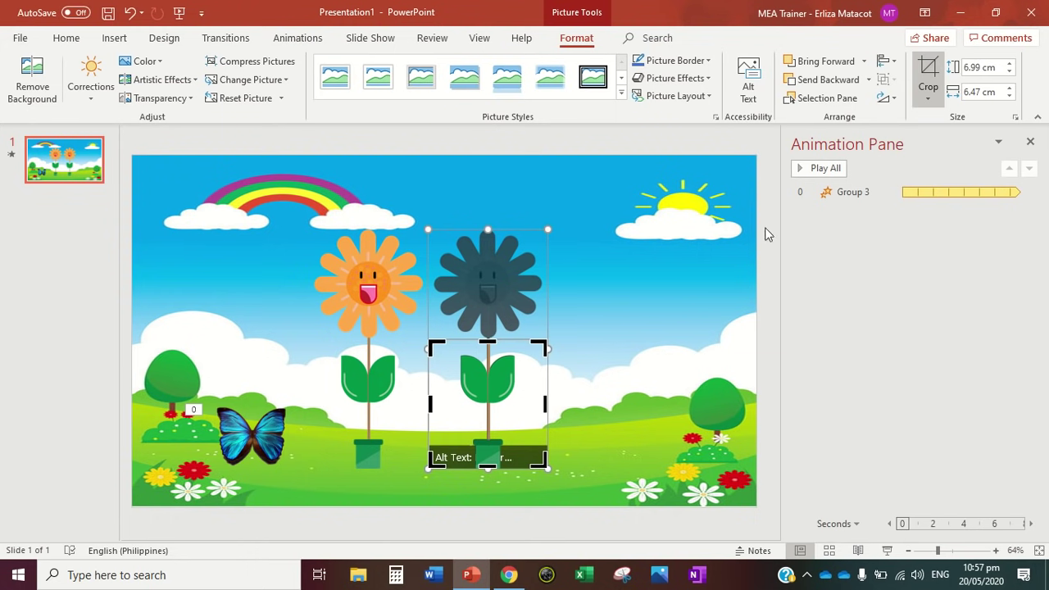
click(935, 66)
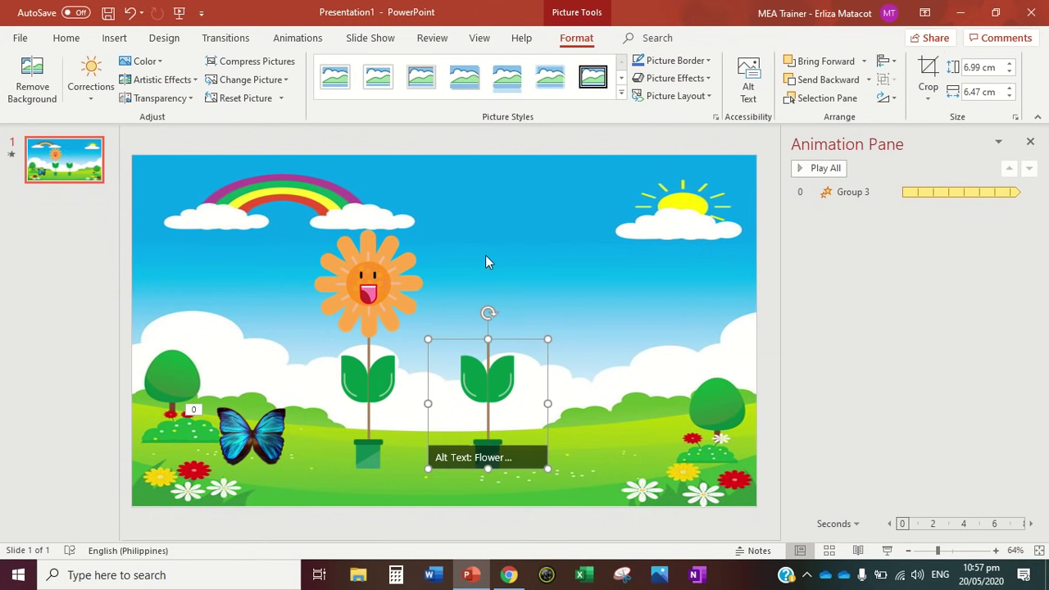
- Crop the original flower down to its head and move the head onto the stem
click(368, 252)
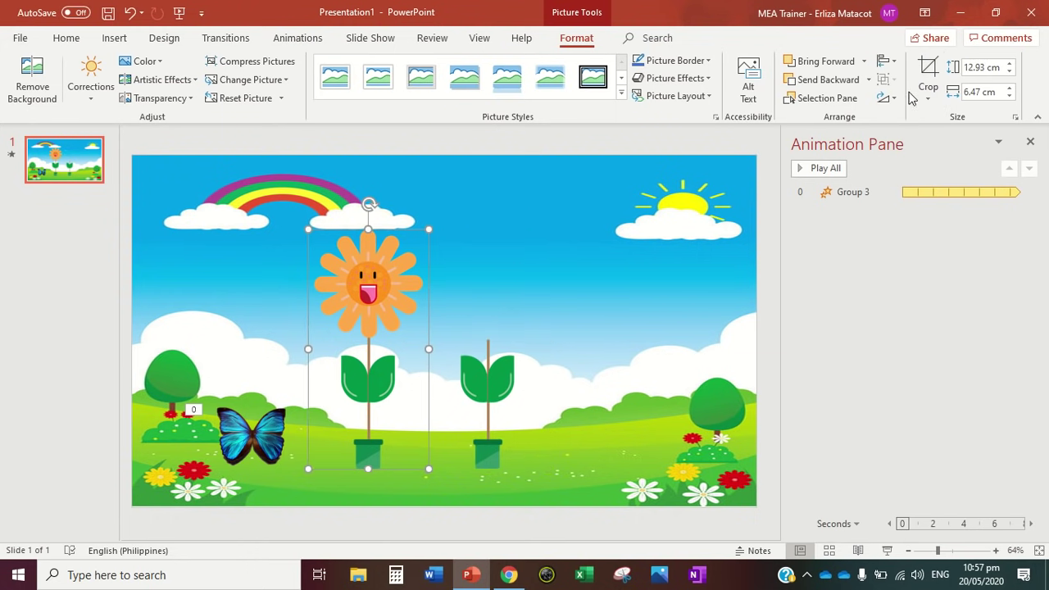
click(928, 72)
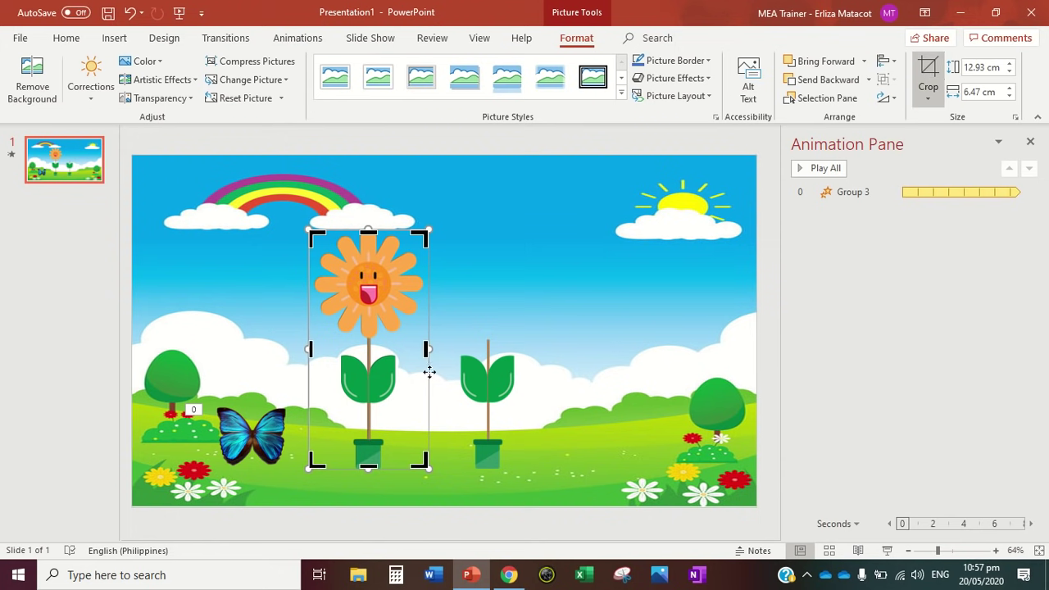
drag(368, 467, 371, 343)
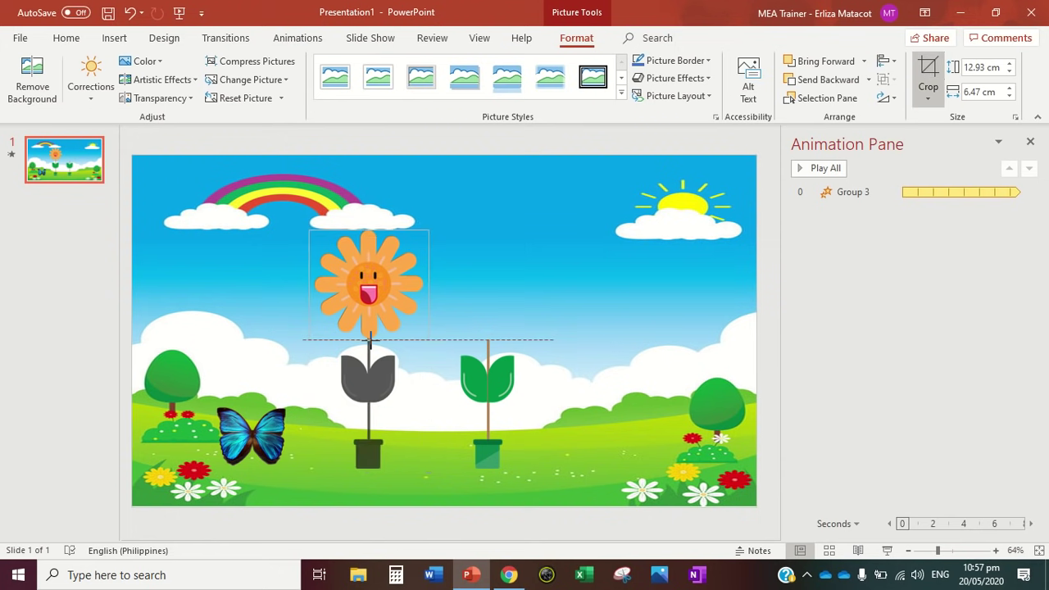
click(929, 72)
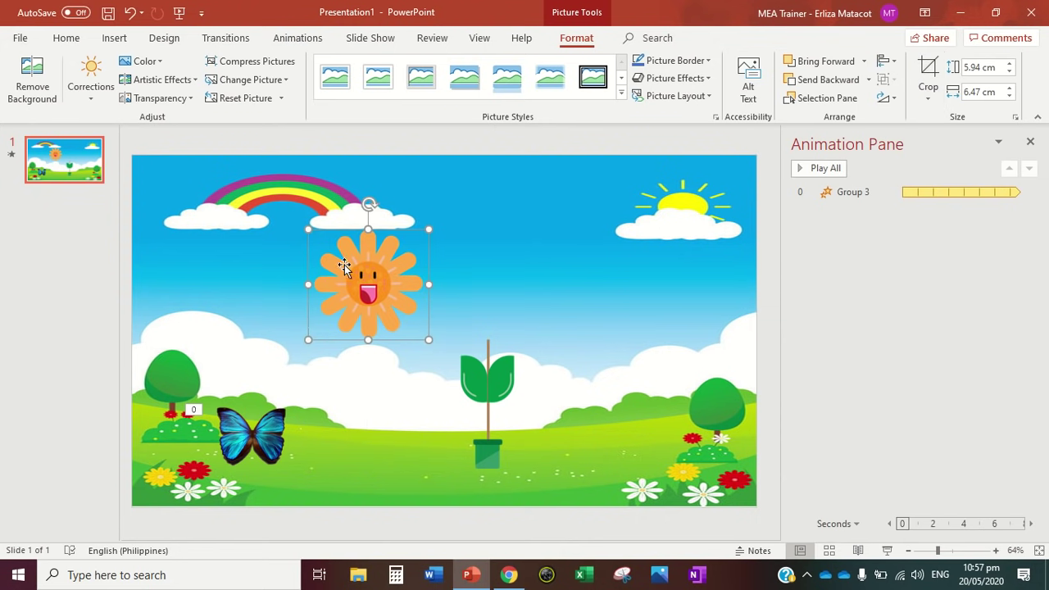
drag(344, 267, 465, 266)
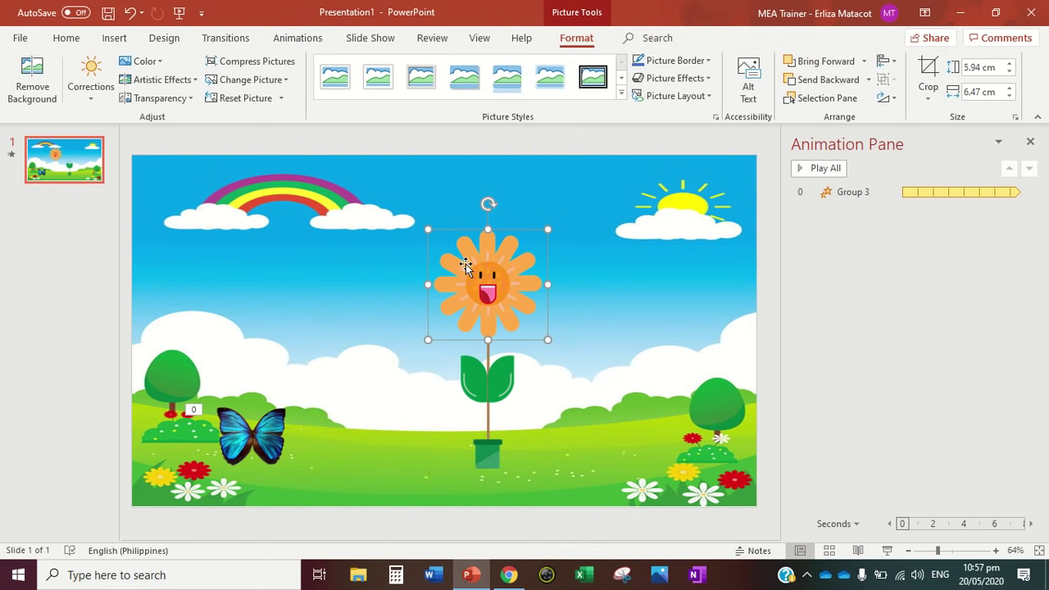
- Adjust the flower head's bottom crop edge and align the head above the stem
click(928, 72)
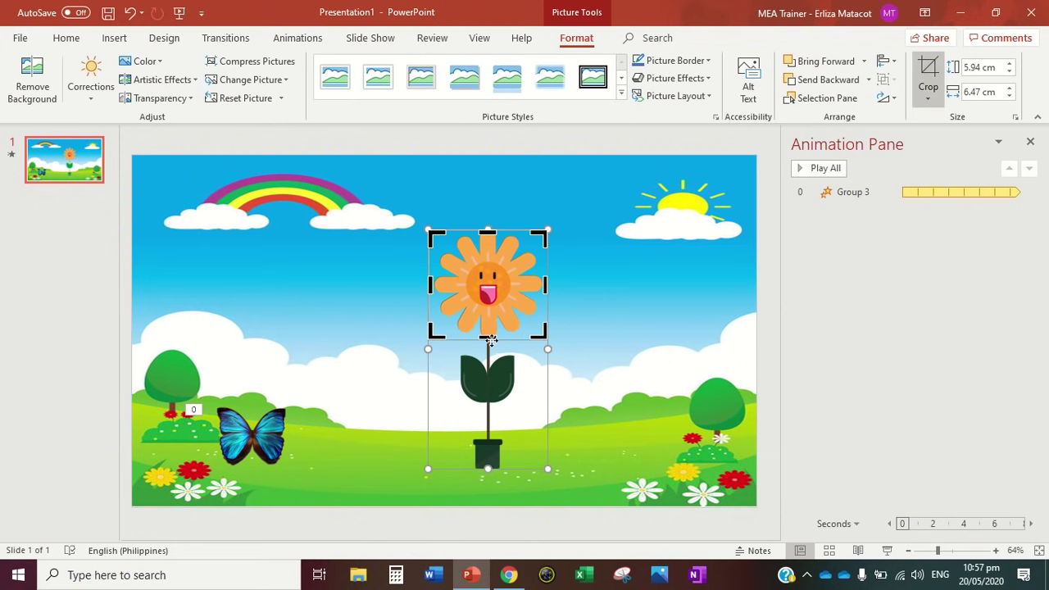
drag(489, 336, 492, 338)
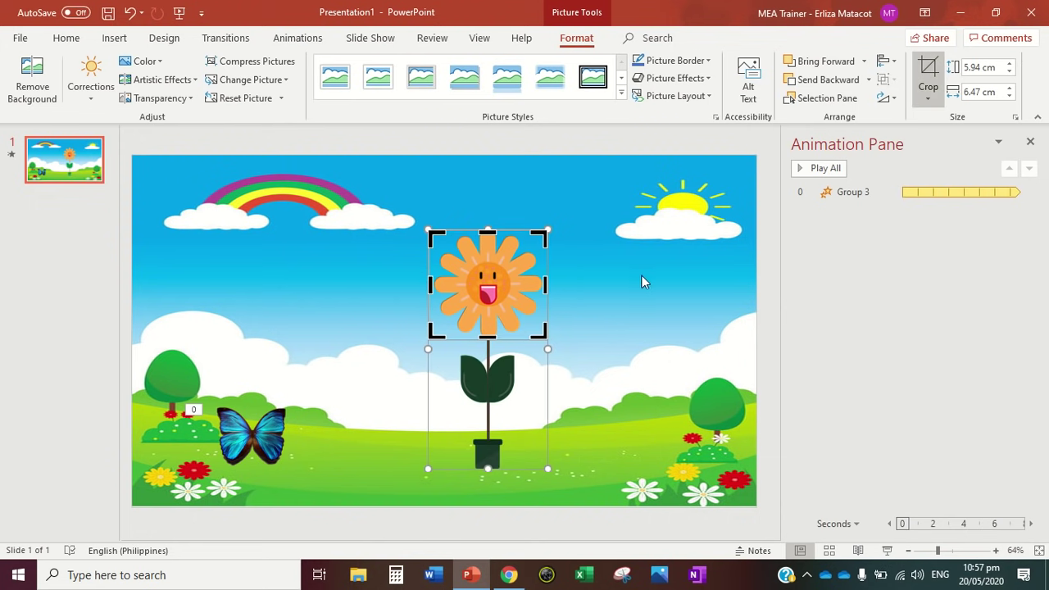
click(929, 69)
drag(475, 268, 487, 261)
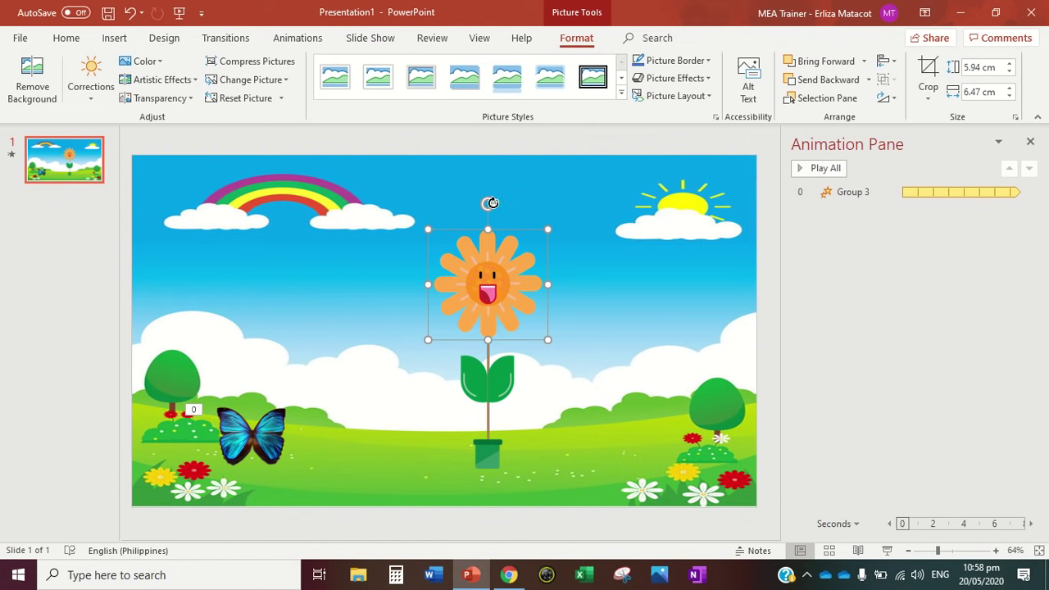
- Apply the Spin emphasis to the flower head, starting With Previous
click(295, 38)
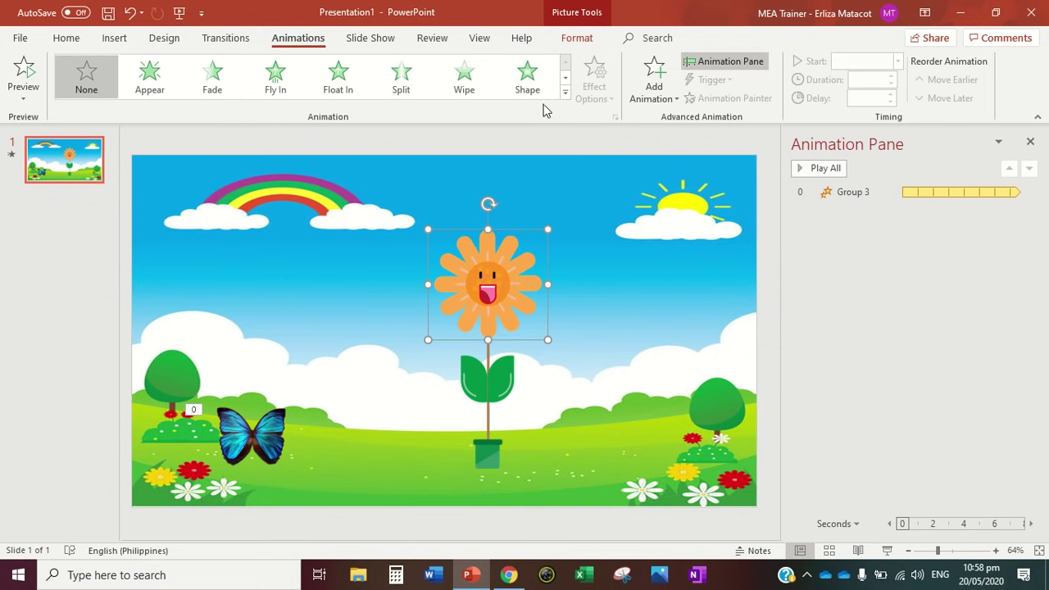
click(564, 96)
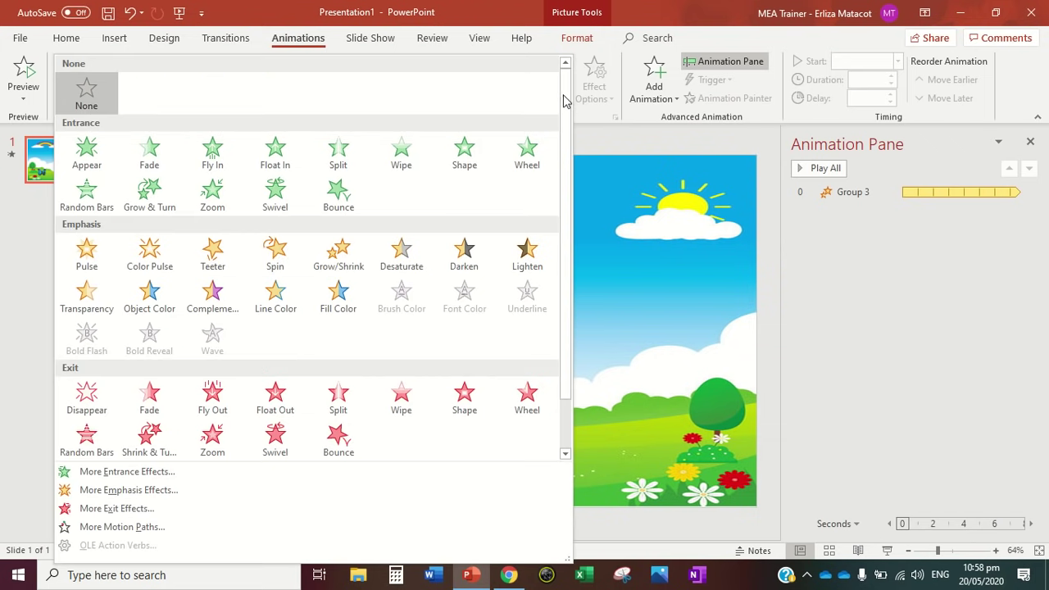
click(291, 258)
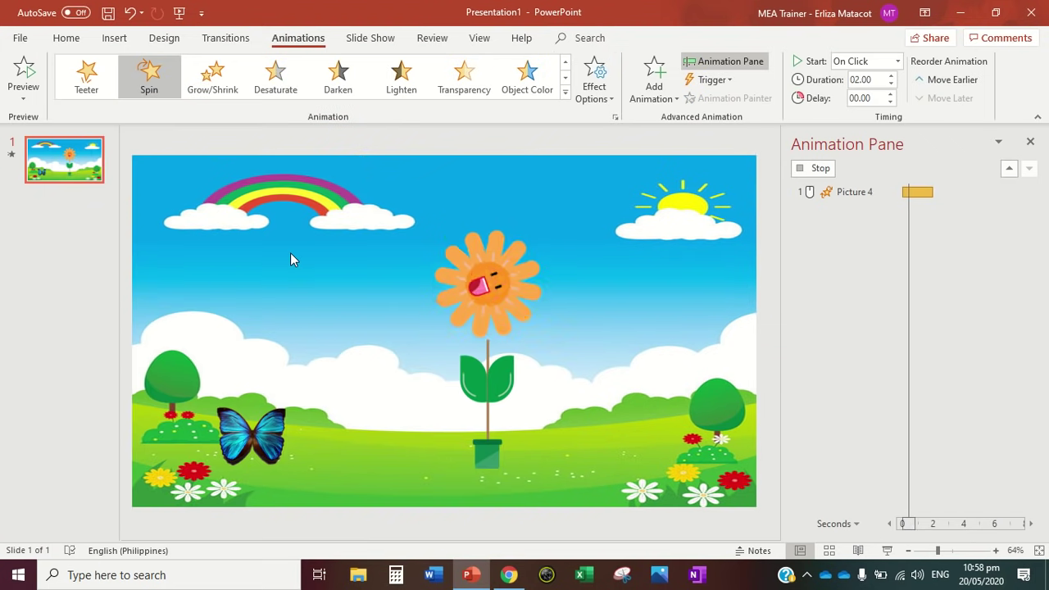
click(894, 61)
click(882, 93)
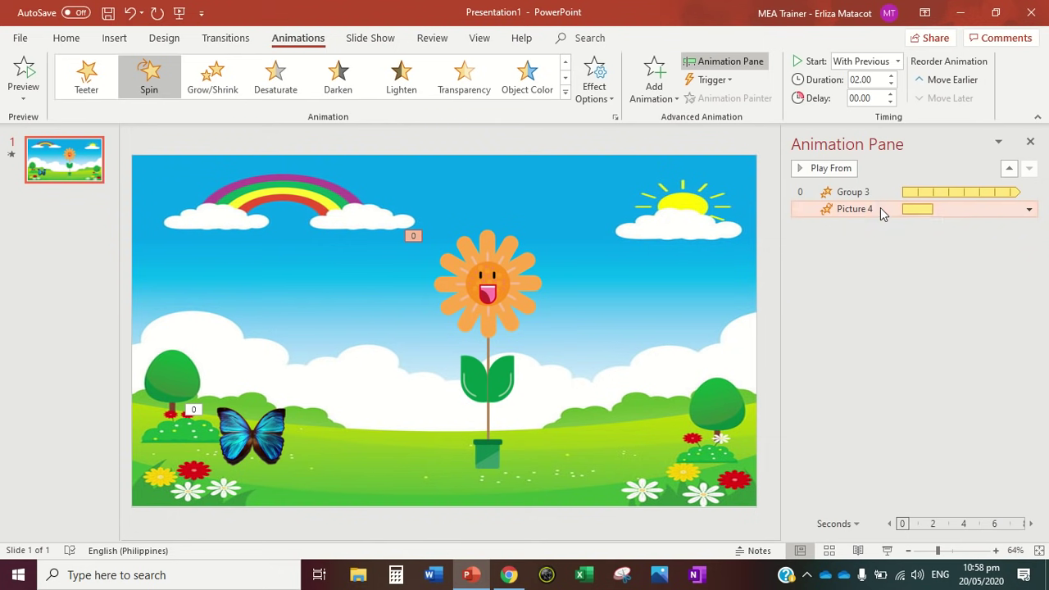
- Set the flower head's Spin to Auto-reverse and repeat Until End of Slide
double_click(880, 208)
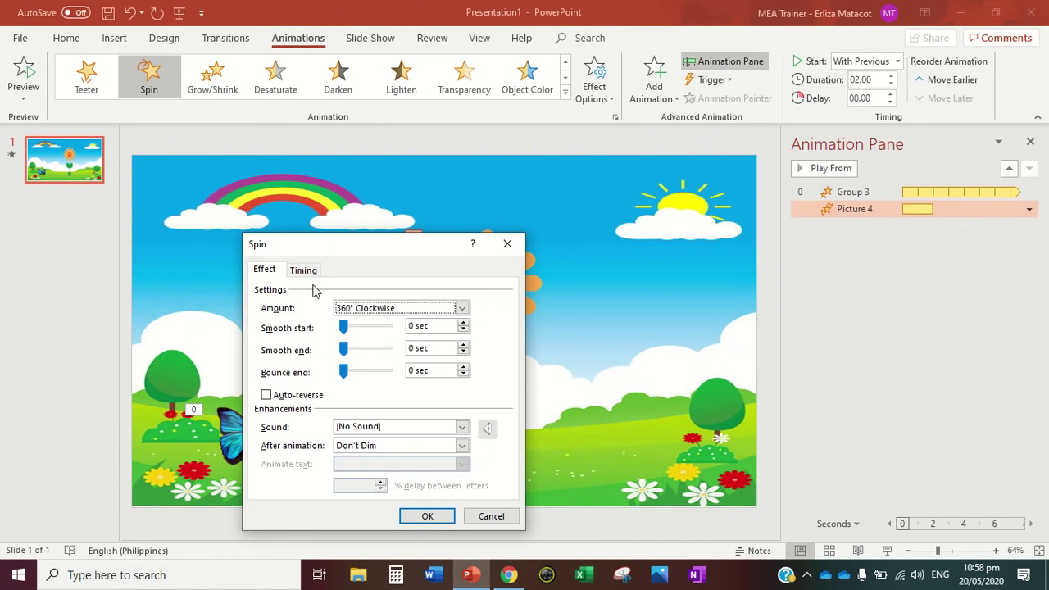
click(266, 396)
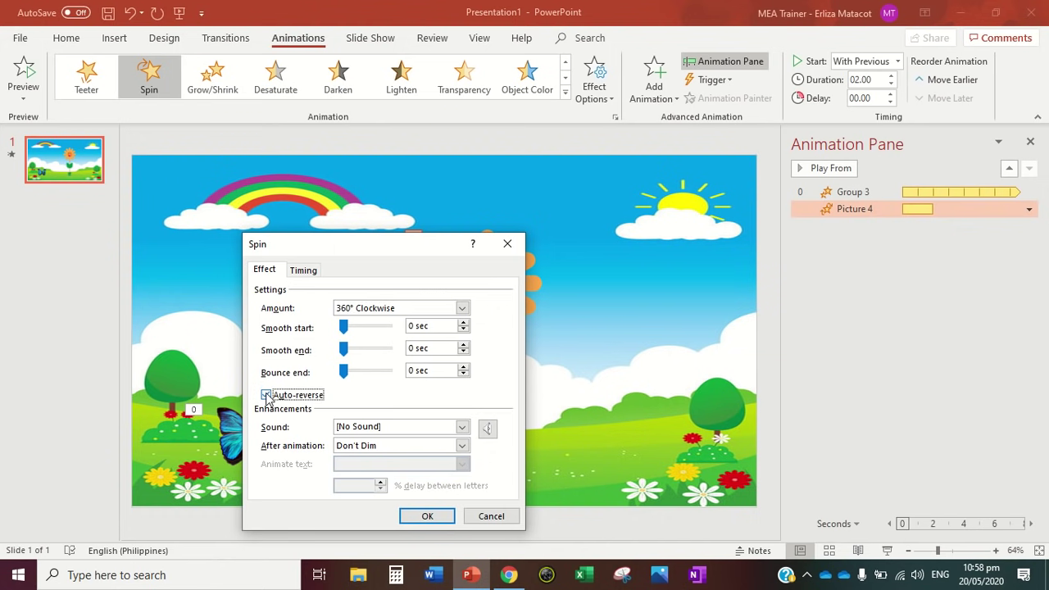
click(300, 272)
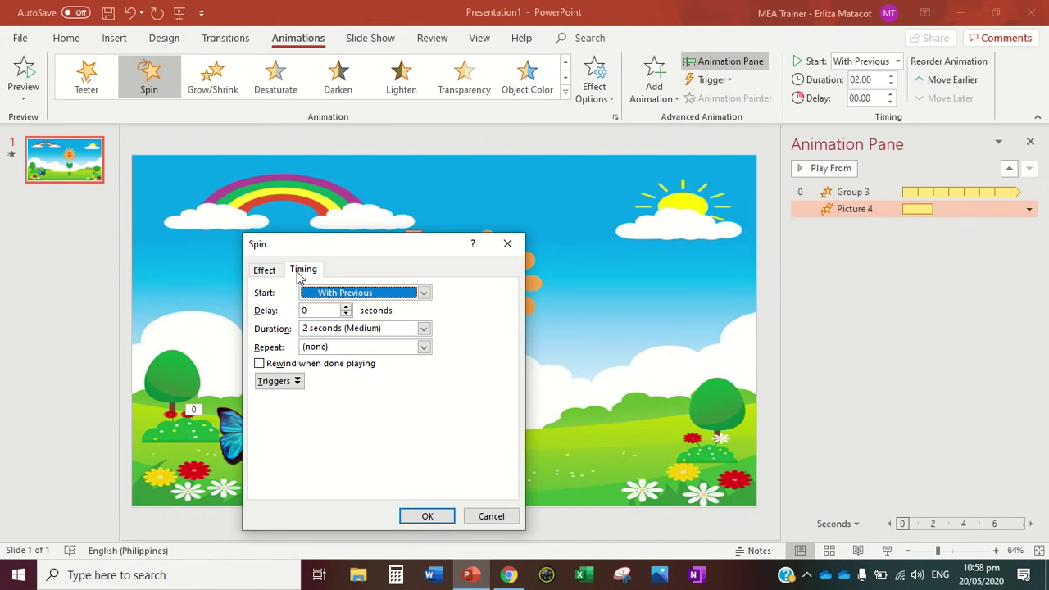
click(258, 272)
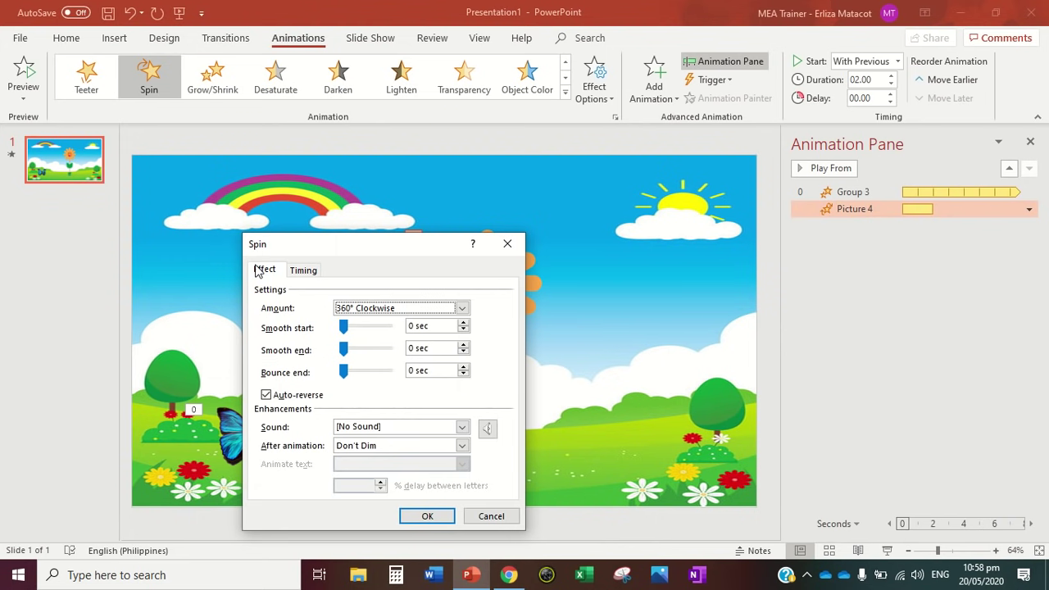
click(304, 271)
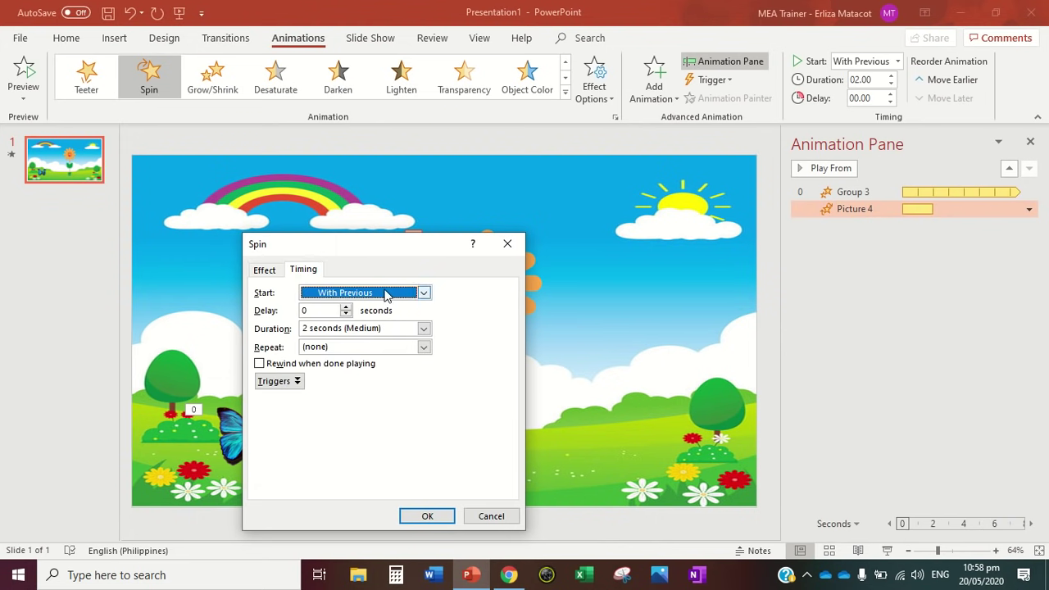
click(424, 347)
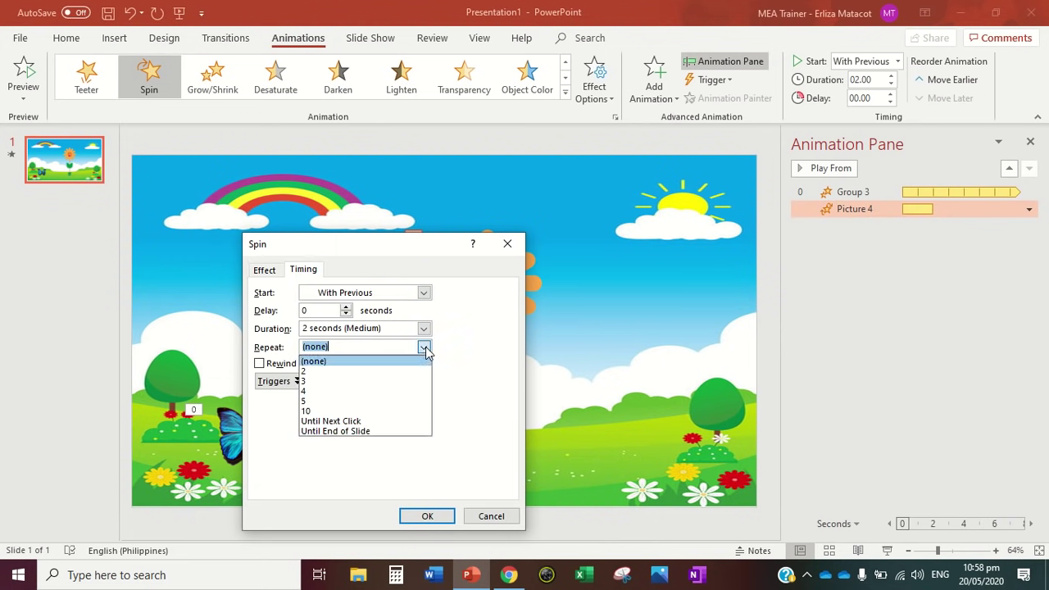
click(354, 431)
click(421, 515)
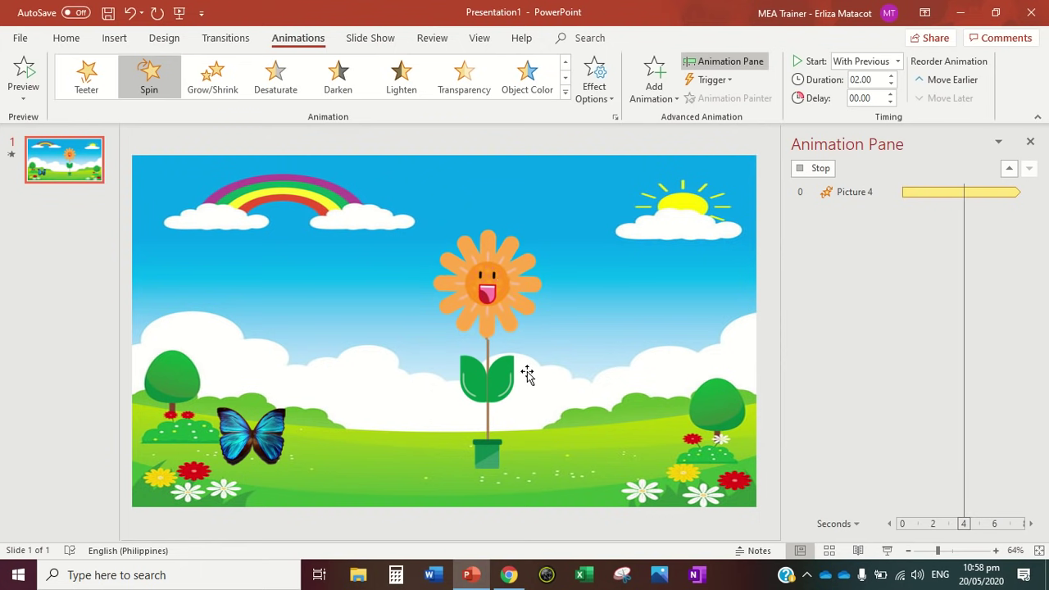
- Move the stem right, shrink it, and lower the flower head onto it near the right tree
drag(487, 377, 594, 389)
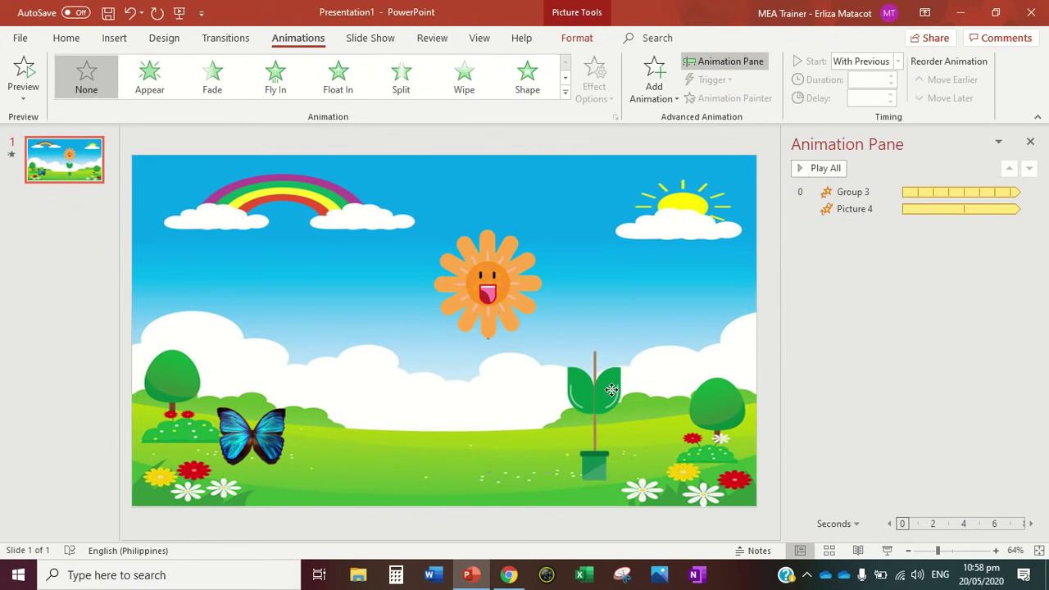
drag(503, 283, 600, 294)
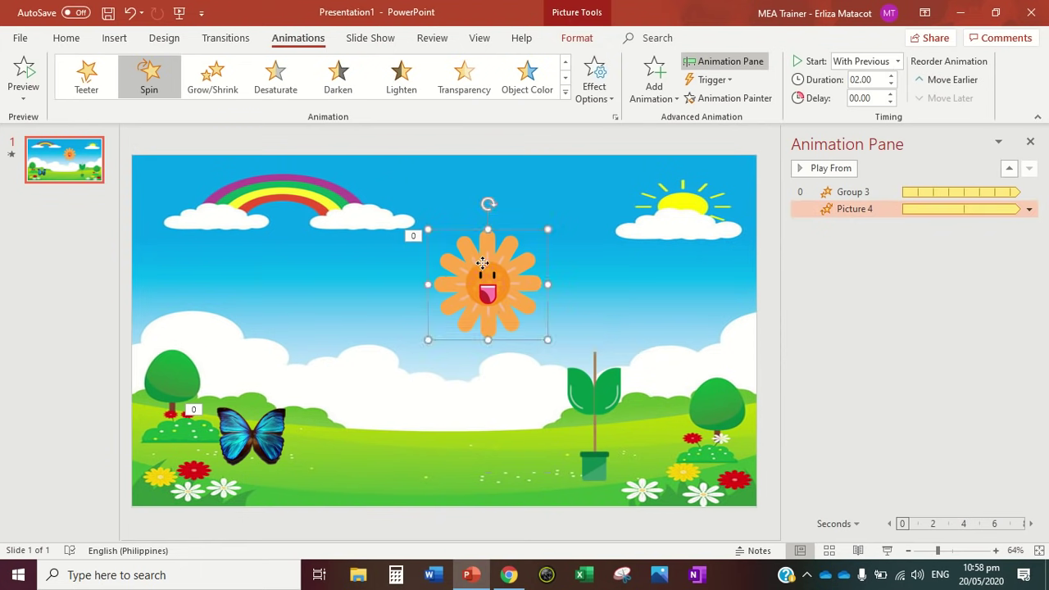
click(593, 379)
drag(654, 351, 626, 383)
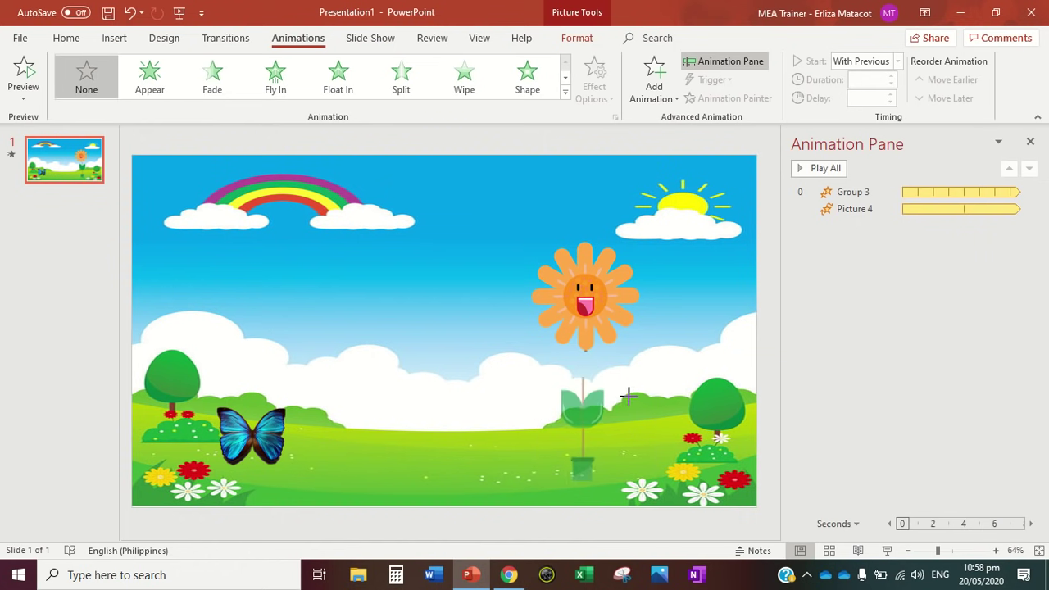
drag(593, 416, 613, 415)
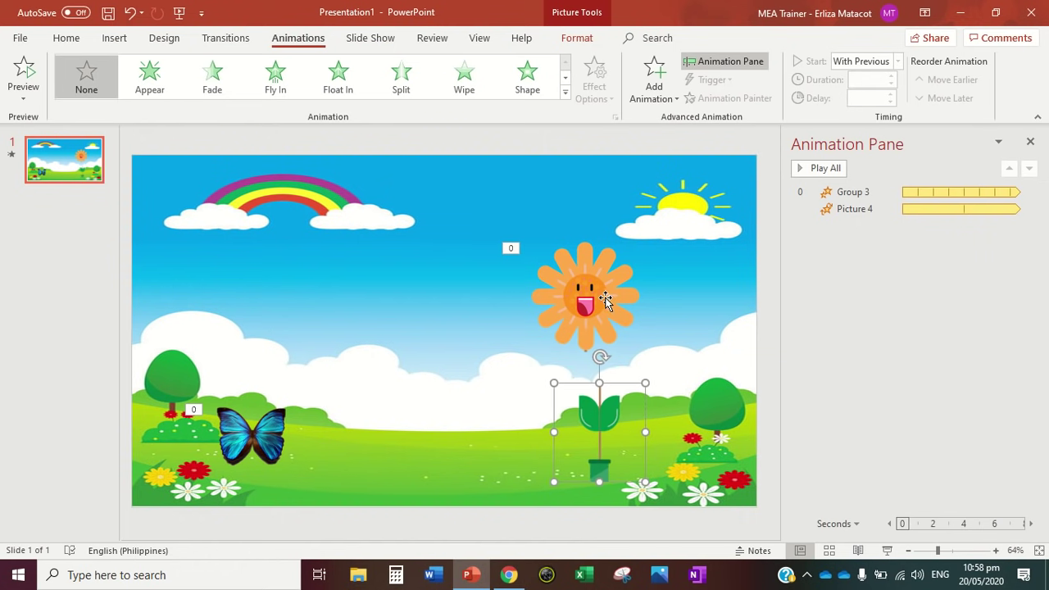
drag(604, 297, 620, 332)
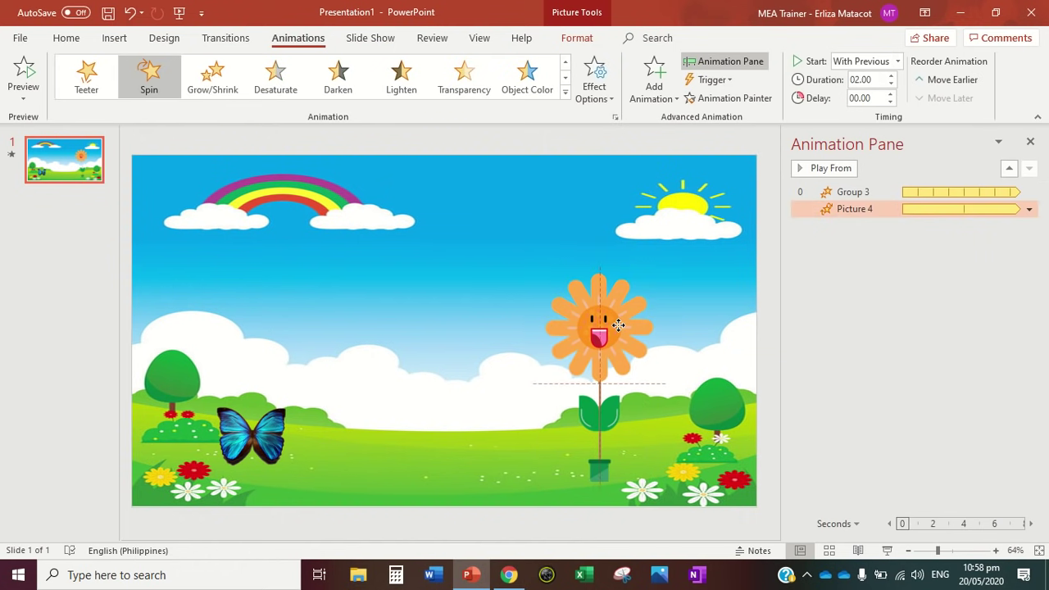
click(430, 385)
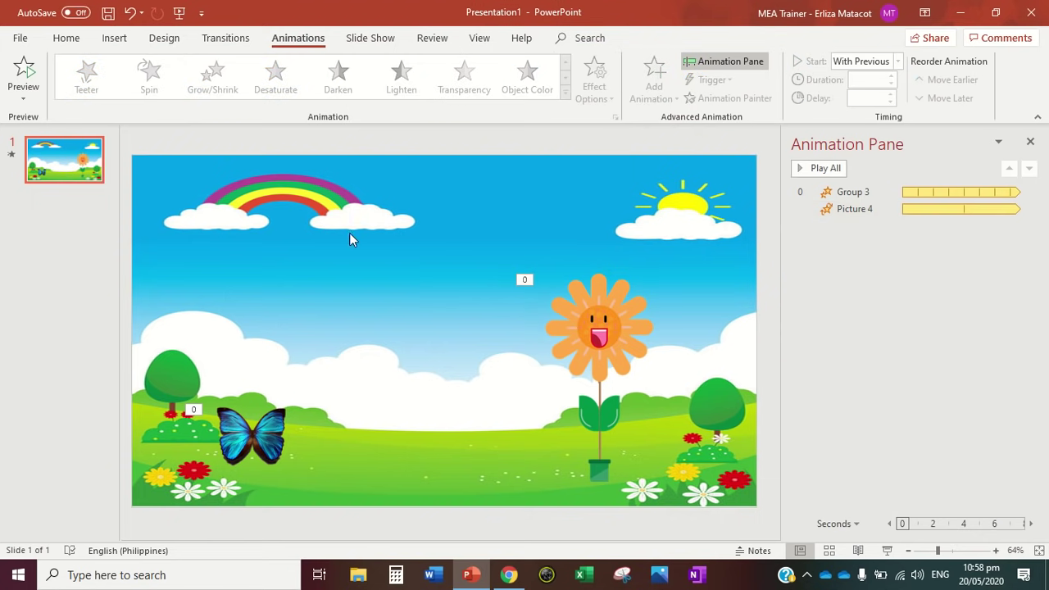
- Copy the Alice-on-a-mushroom image from the 'alice on a mushroom' Google Images results
click(508, 575)
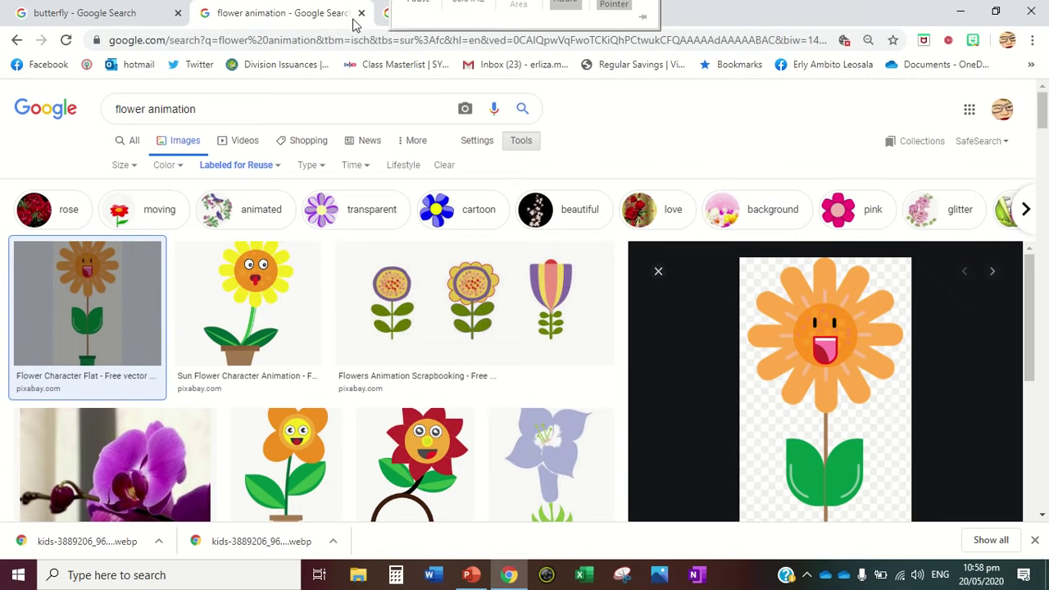
click(399, 17)
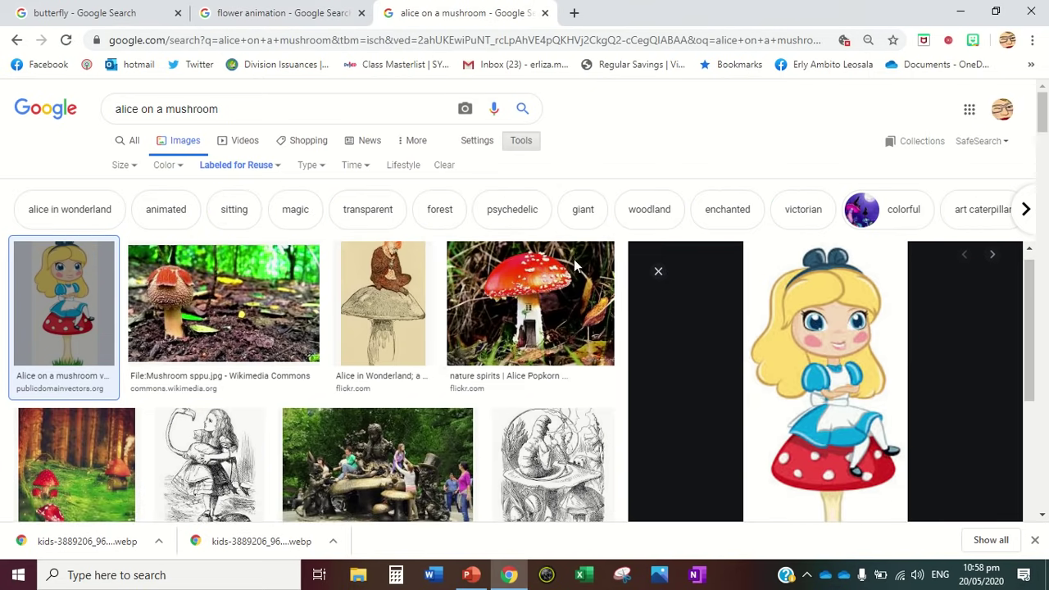
right_click(825, 354)
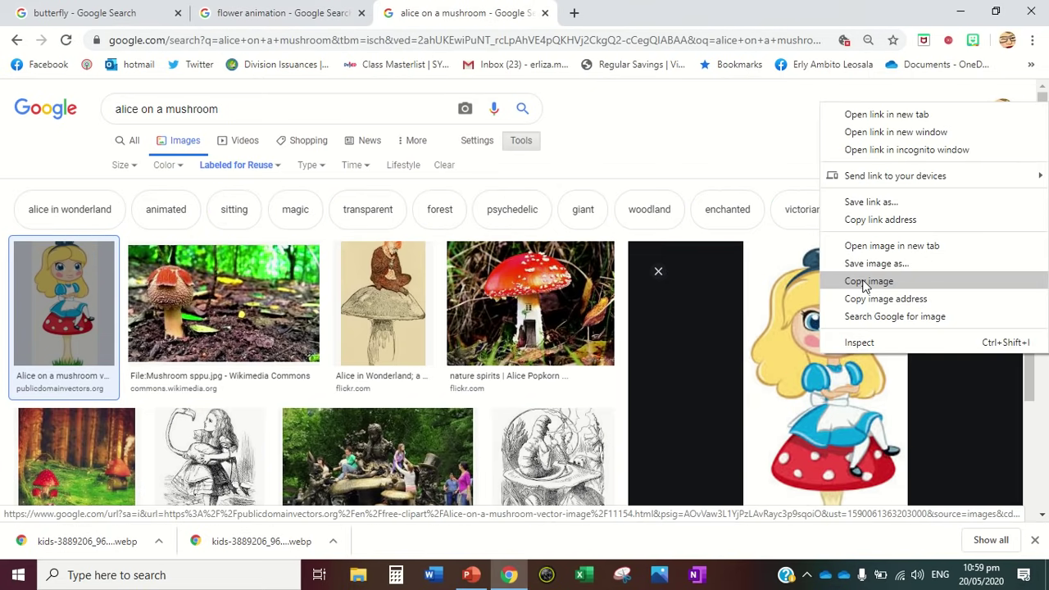
click(864, 281)
click(470, 575)
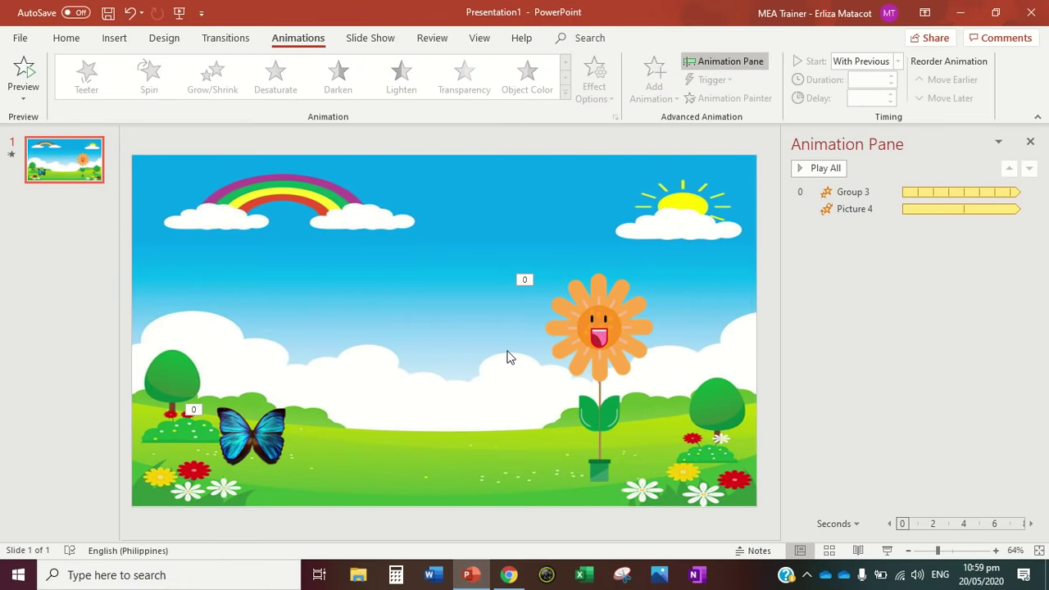
- Paste the Alice picture, enlarge it to nearly full slide height, and place it left of centre
key(ctrl+v)
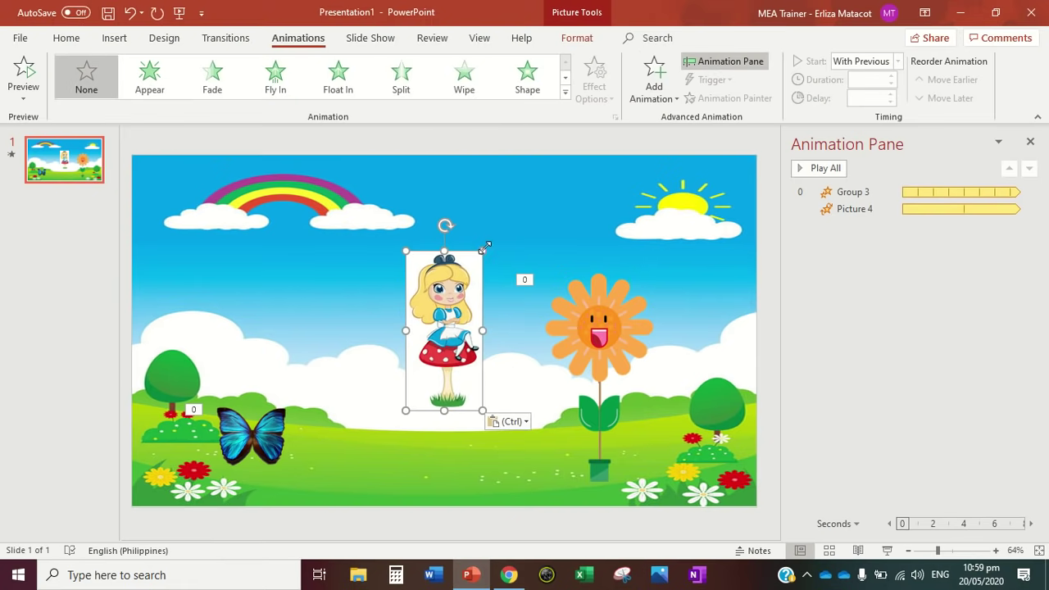
drag(484, 247, 526, 163)
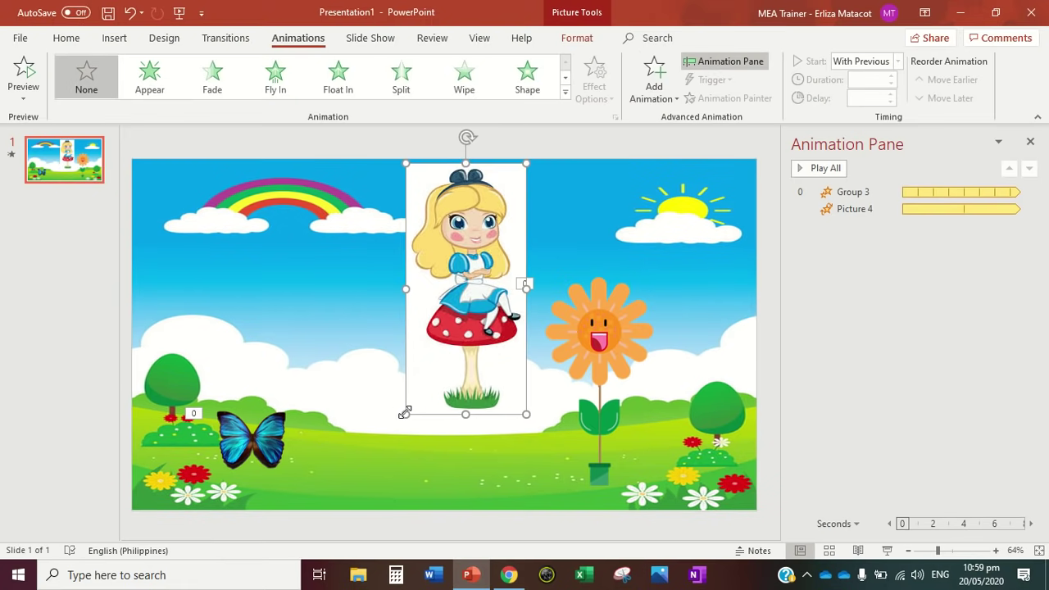
drag(405, 413, 358, 511)
drag(412, 422, 363, 392)
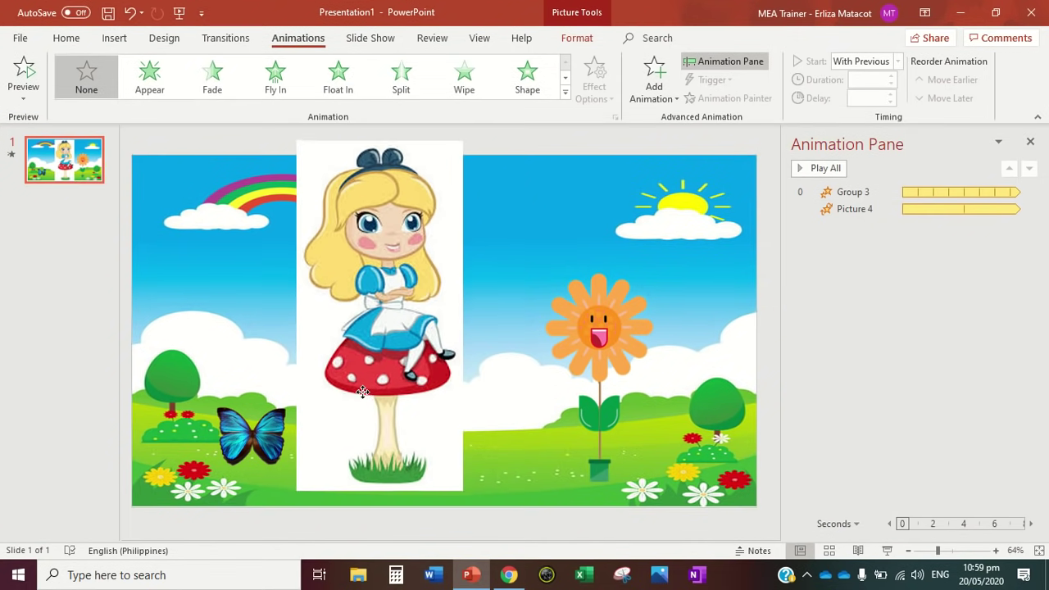
- Start Remove Background on Alice and mark the grass, mushroom, dress, face and hair bow to keep
click(571, 41)
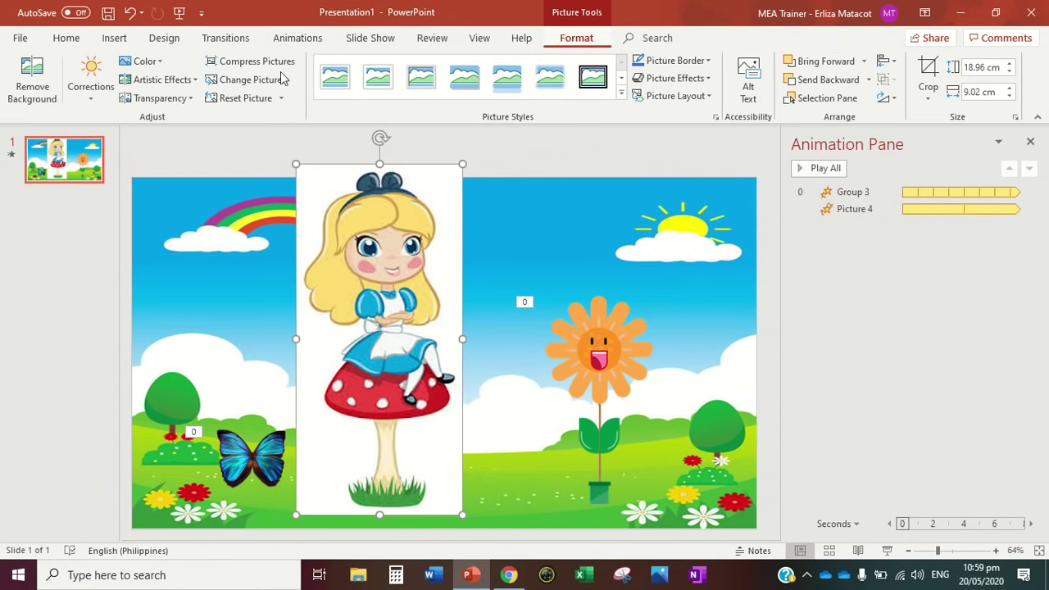
click(54, 80)
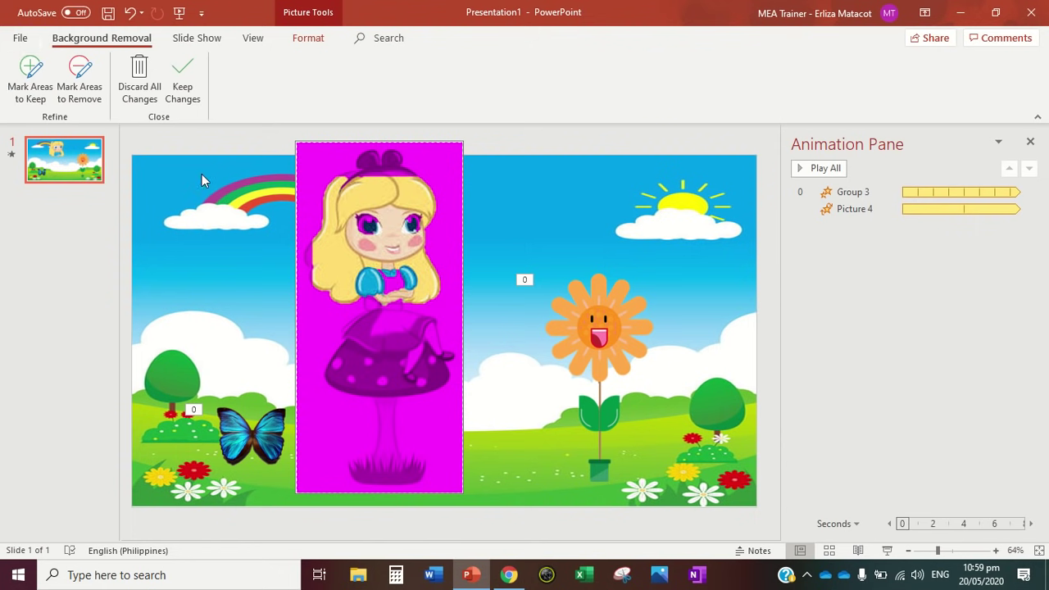
click(30, 78)
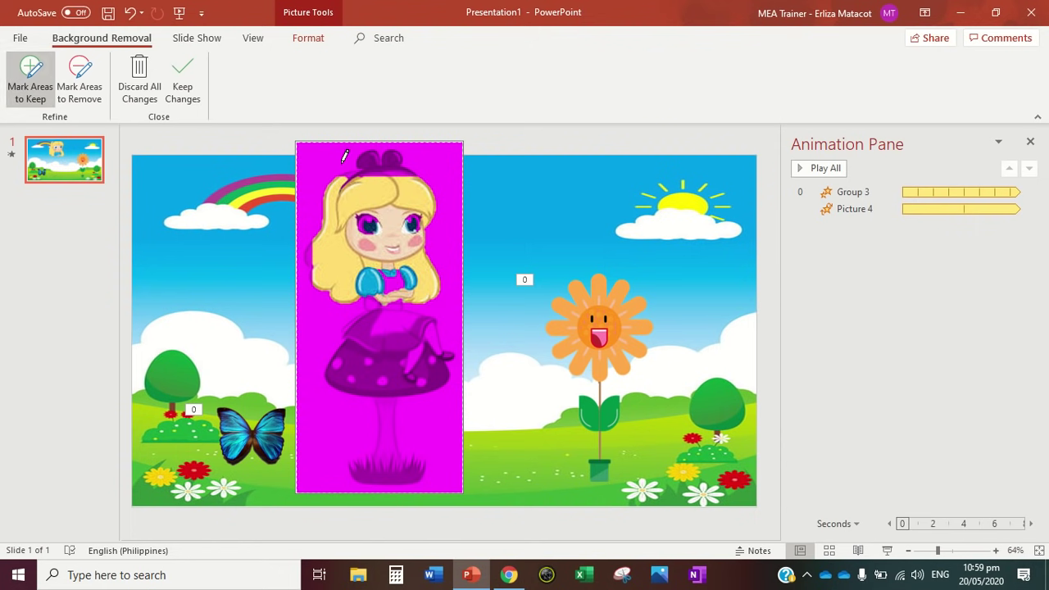
click(385, 445)
click(432, 359)
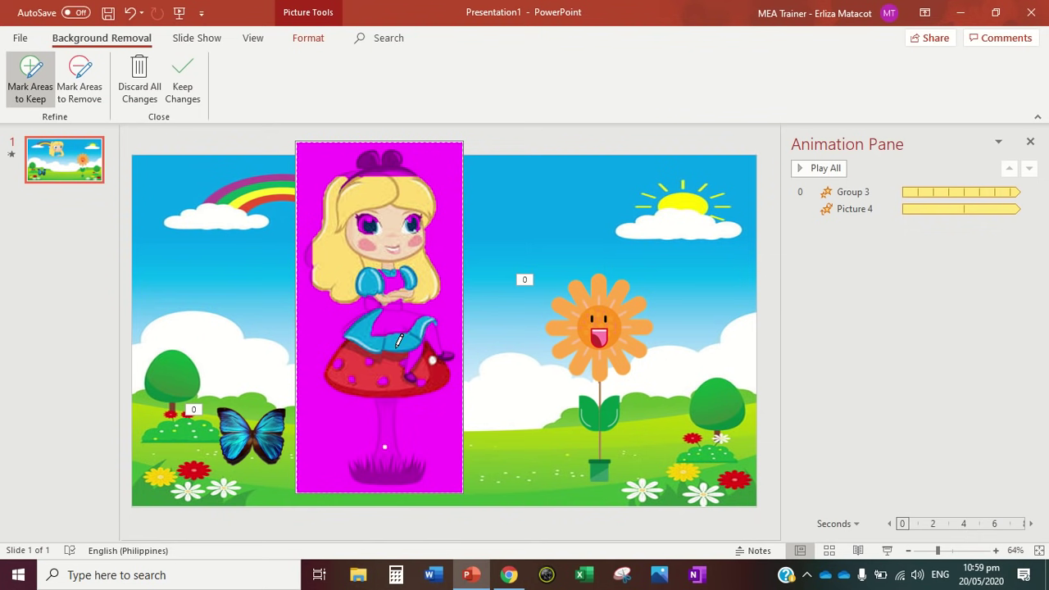
click(393, 324)
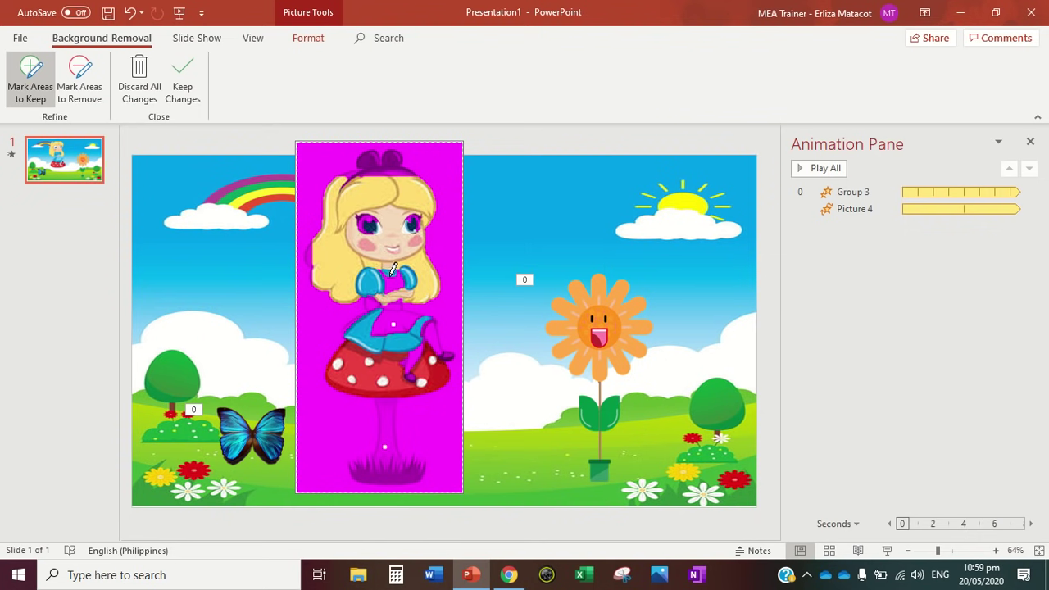
click(392, 282)
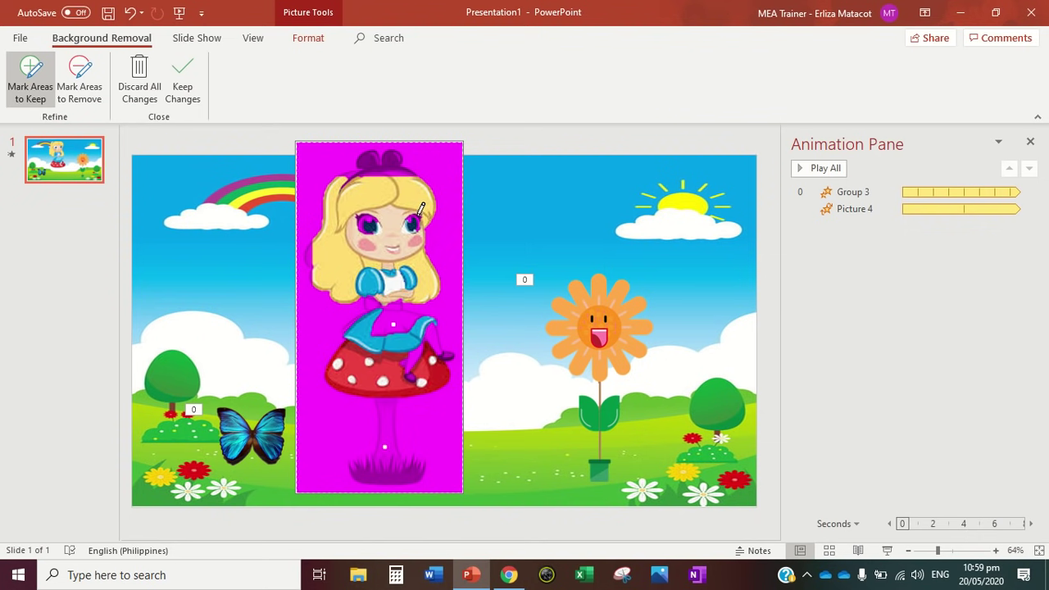
click(418, 214)
click(360, 214)
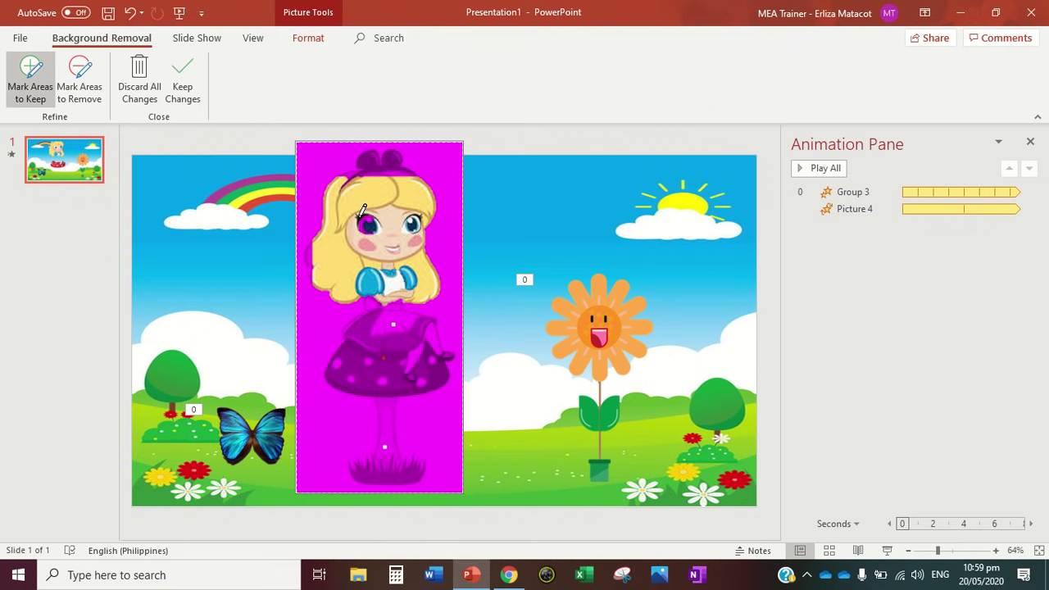
click(378, 157)
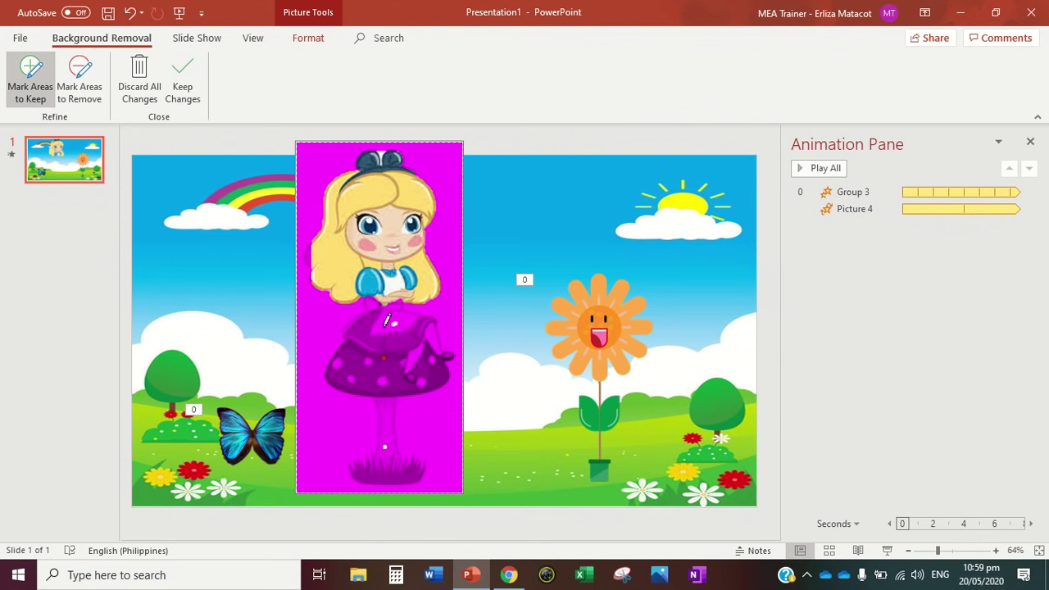
- Mark further keep areas on Alice's dress, legs, collar, the mushroom cap and the grass beneath
click(382, 352)
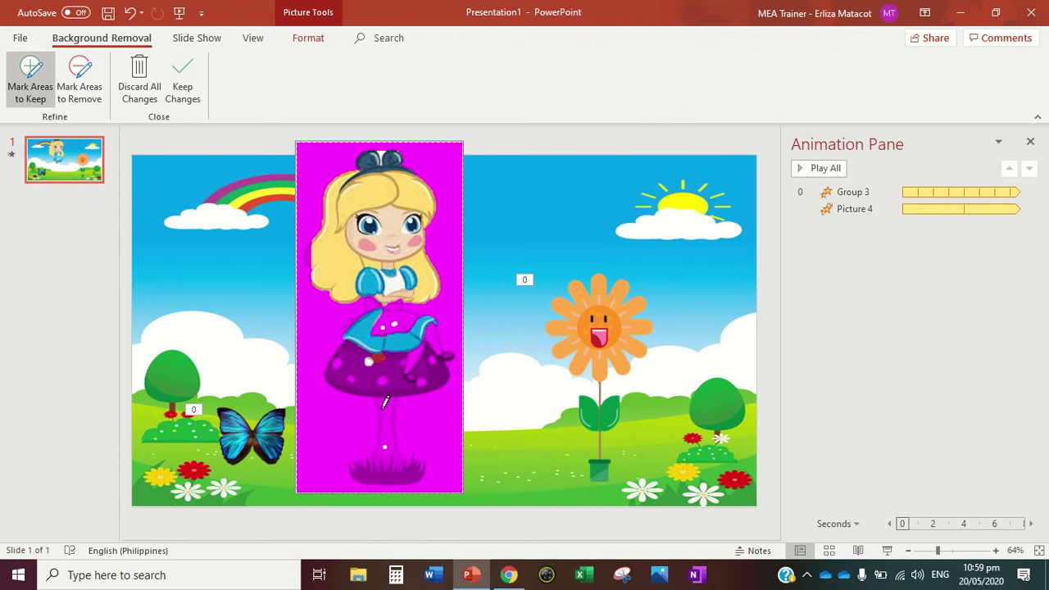
click(385, 416)
click(376, 372)
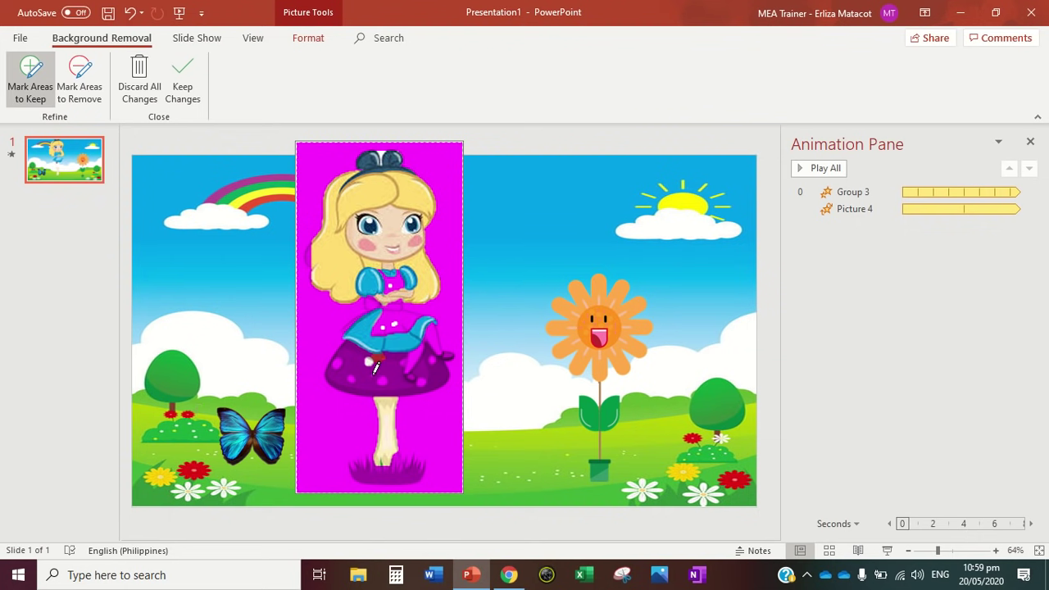
click(428, 318)
click(398, 300)
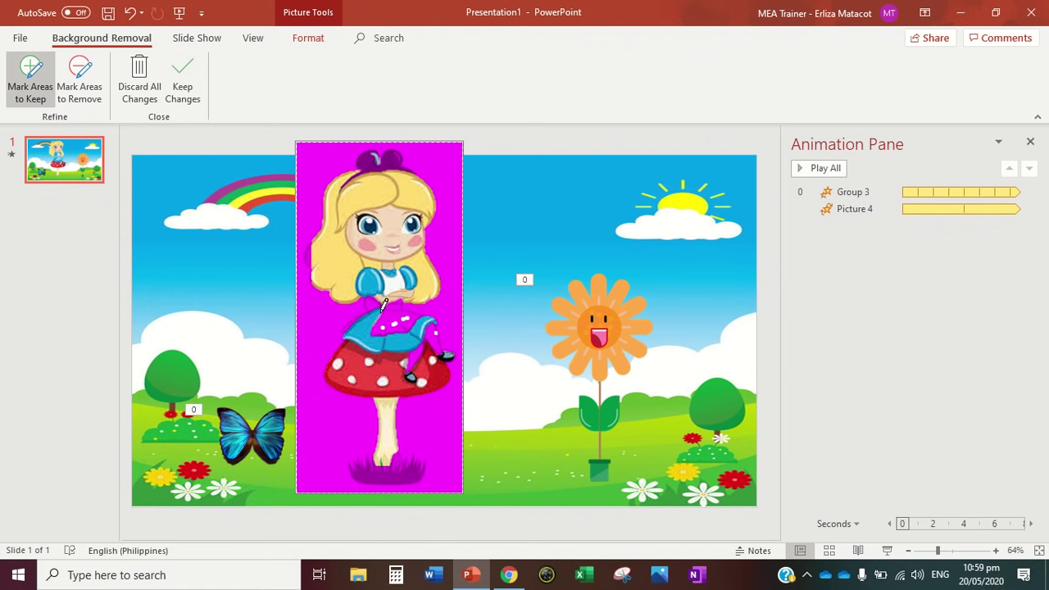
click(383, 481)
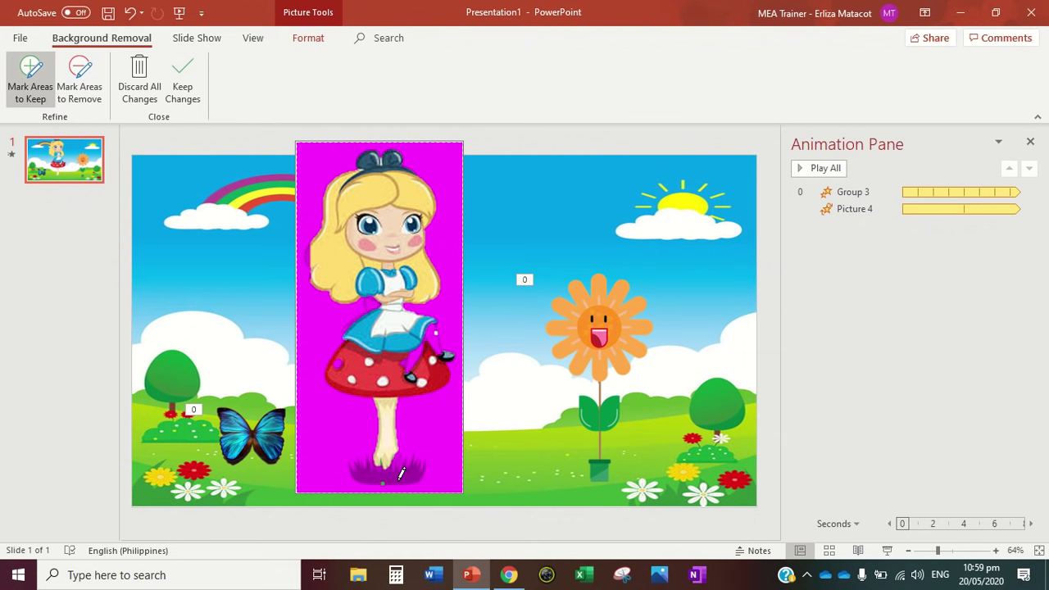
click(395, 474)
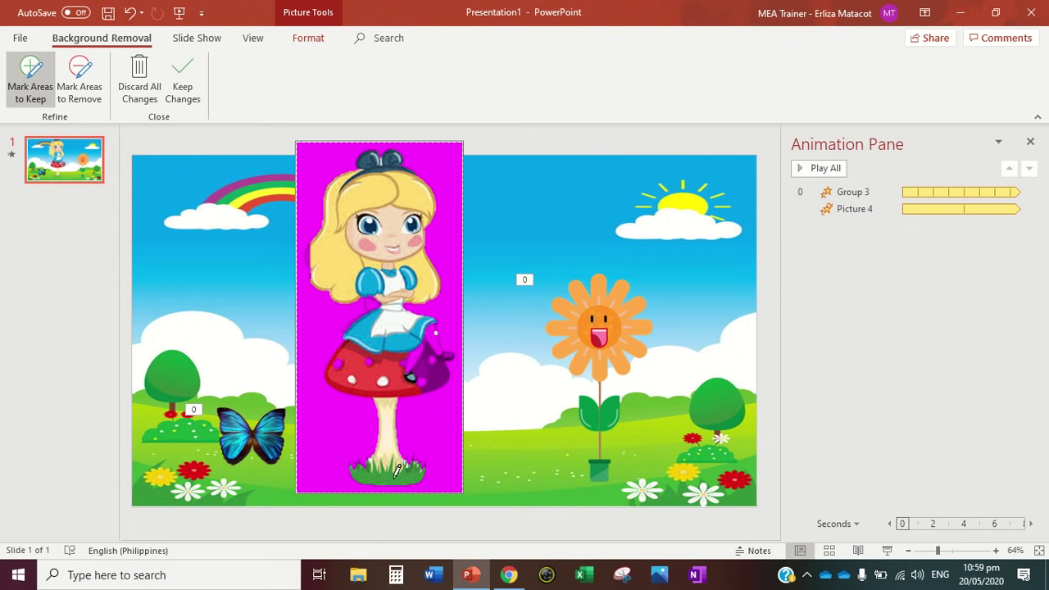
click(441, 358)
click(425, 342)
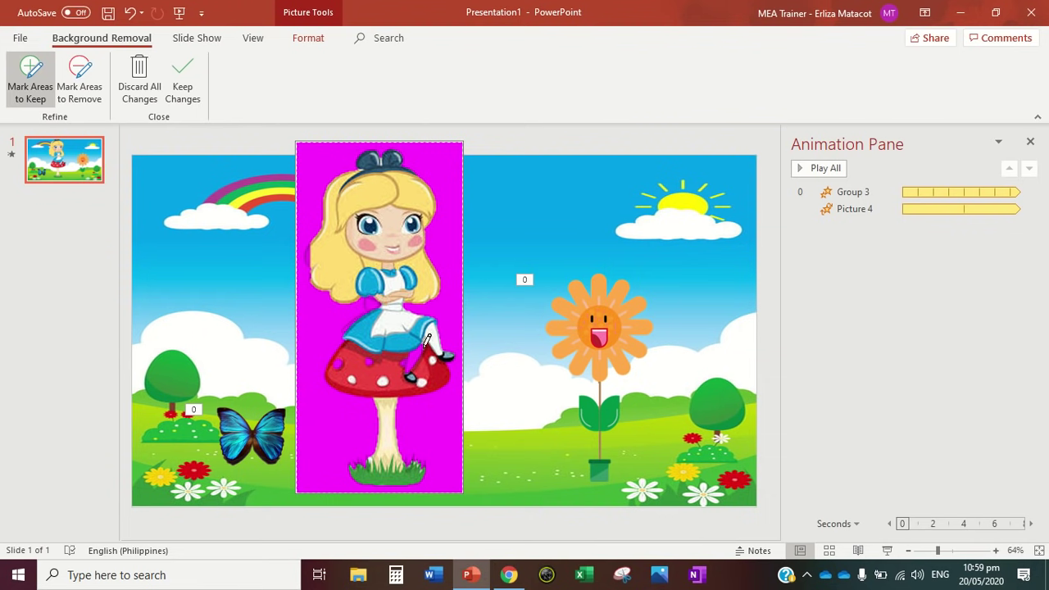
click(413, 353)
- Apply the background removal, refine it once more, and shrink Alice to 13.6 × 6.47 cm
click(195, 82)
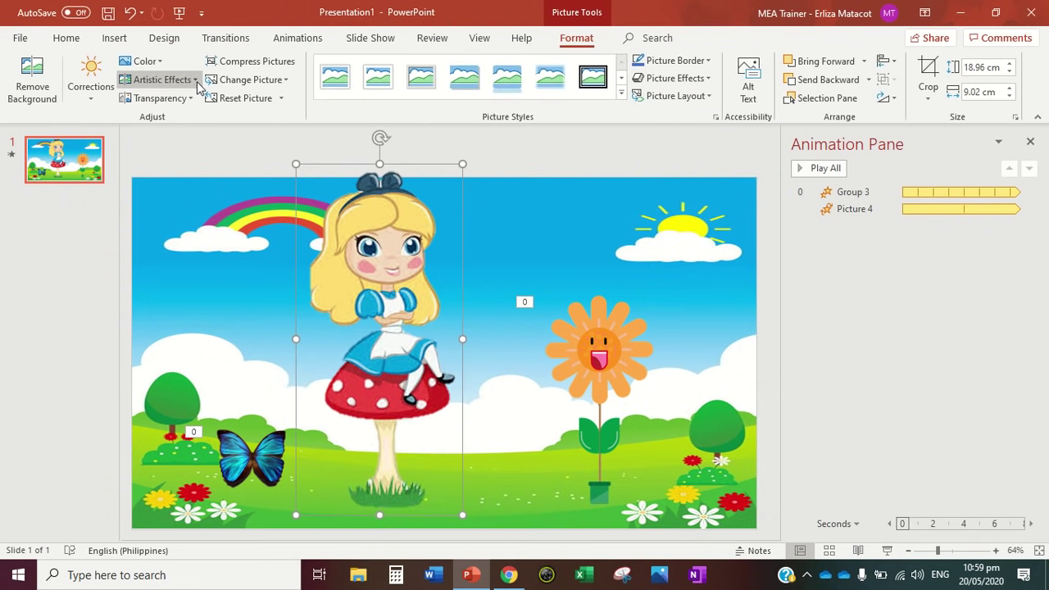
click(33, 82)
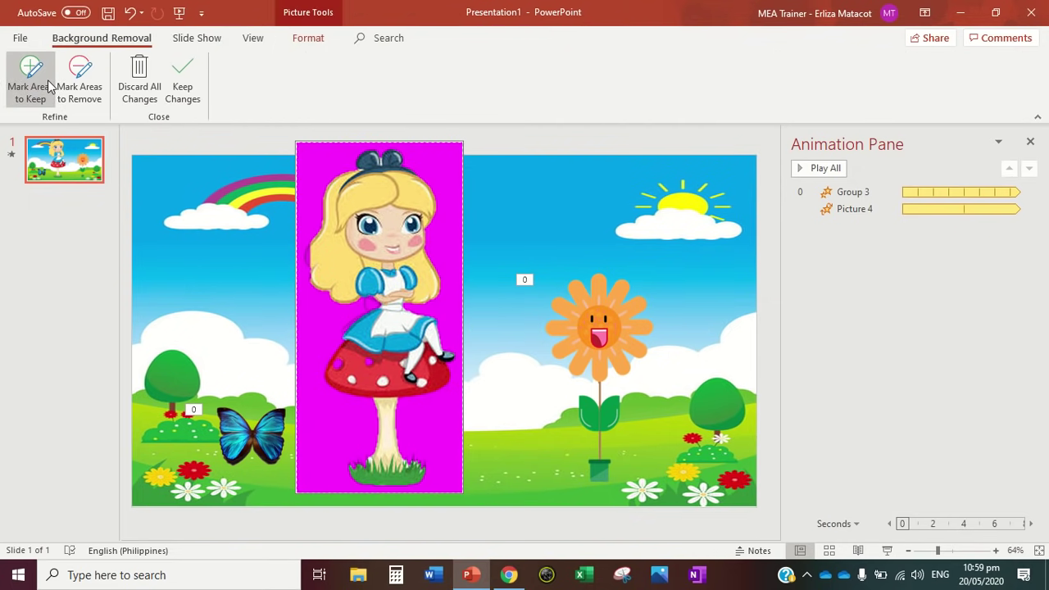
click(31, 82)
click(184, 86)
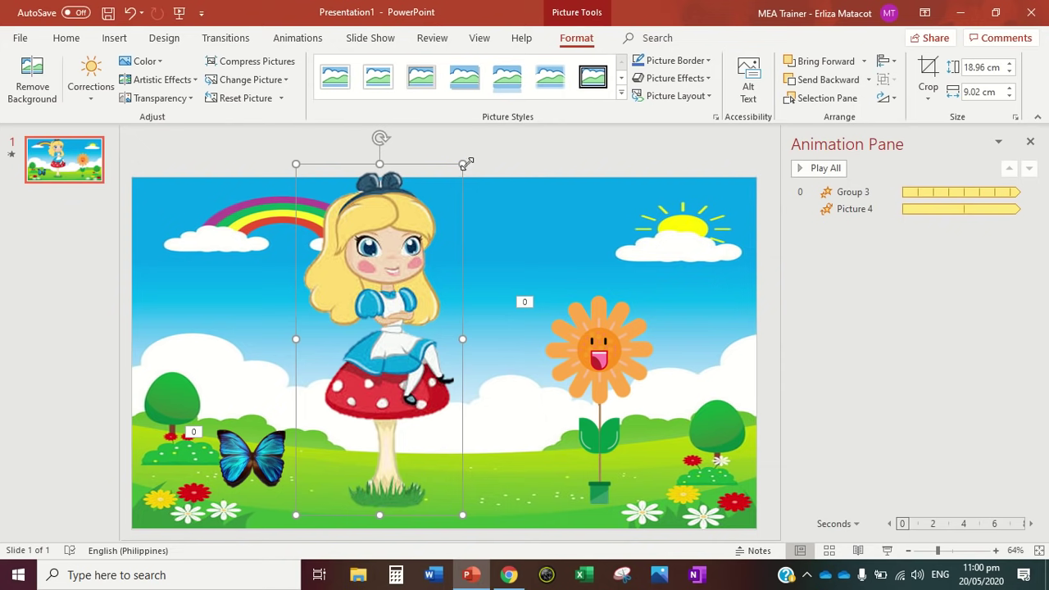
drag(462, 164, 416, 246)
- Move Alice left and paste a duplicate of her picture just to the right
drag(352, 344, 324, 327)
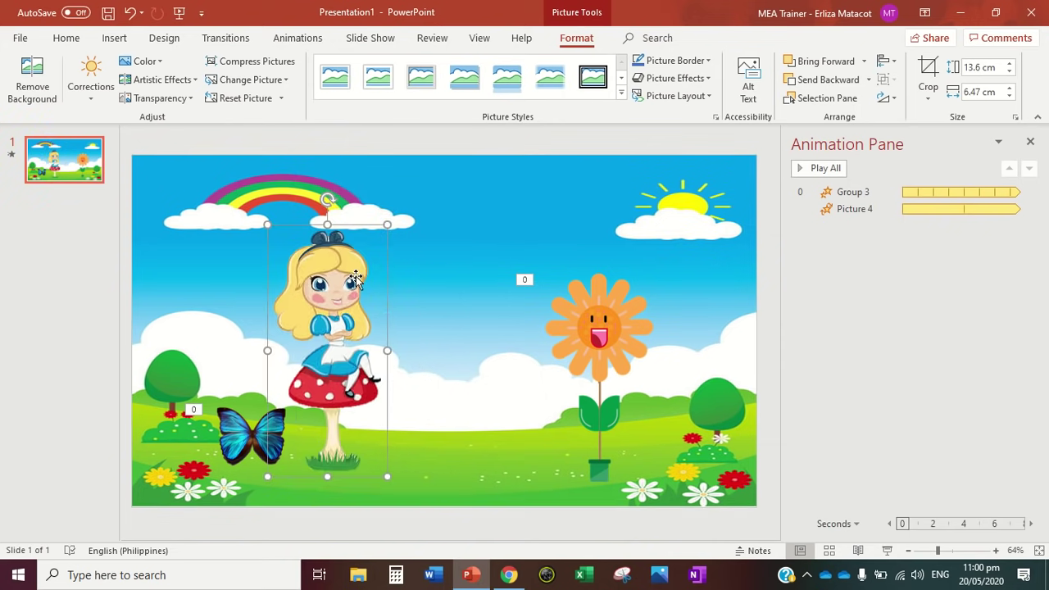
right_click(311, 320)
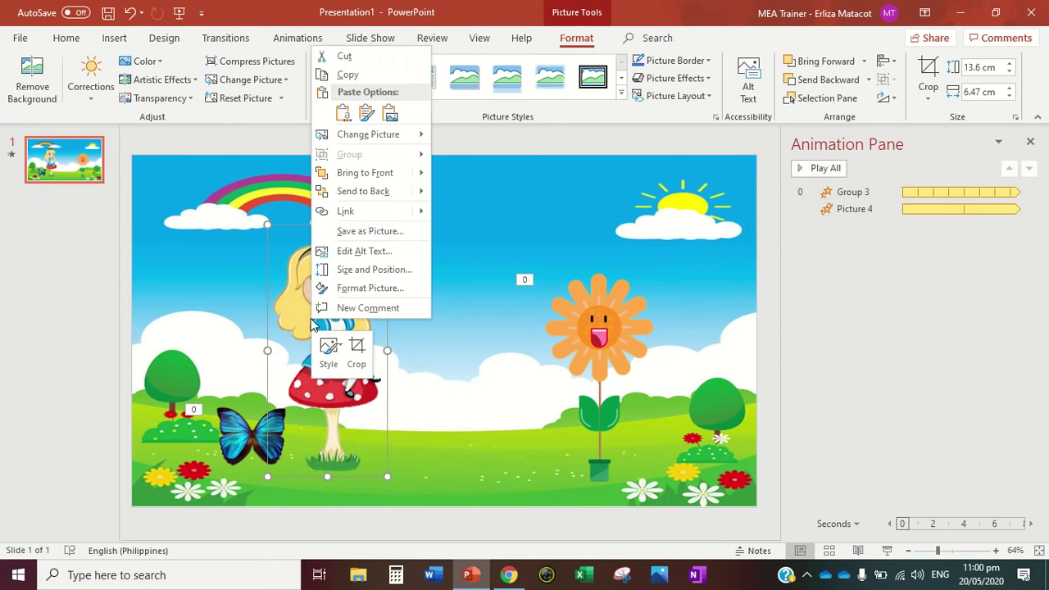
click(348, 75)
key(ctrl+v)
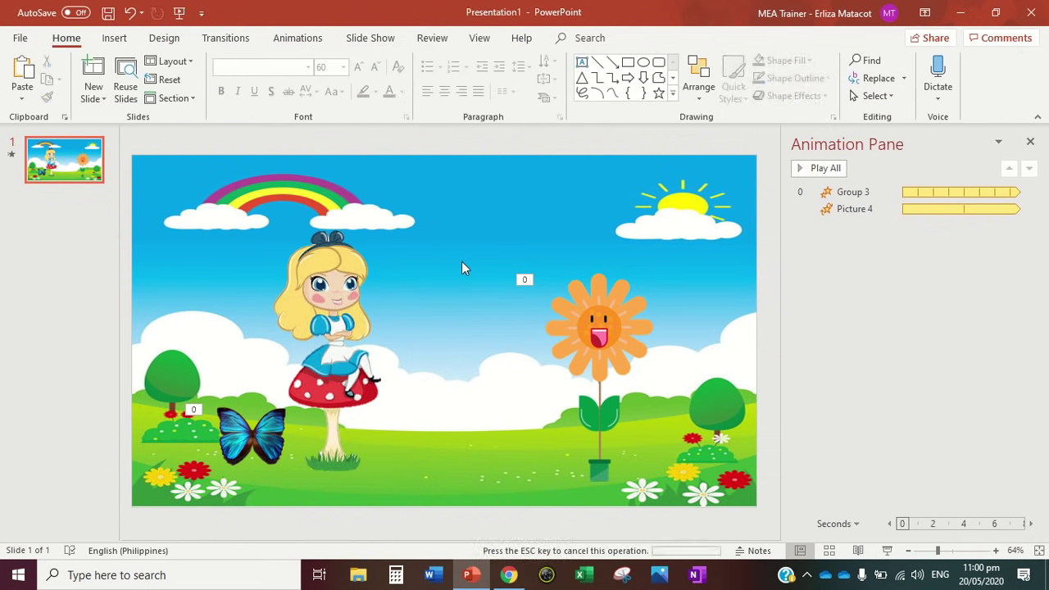
drag(301, 328, 409, 324)
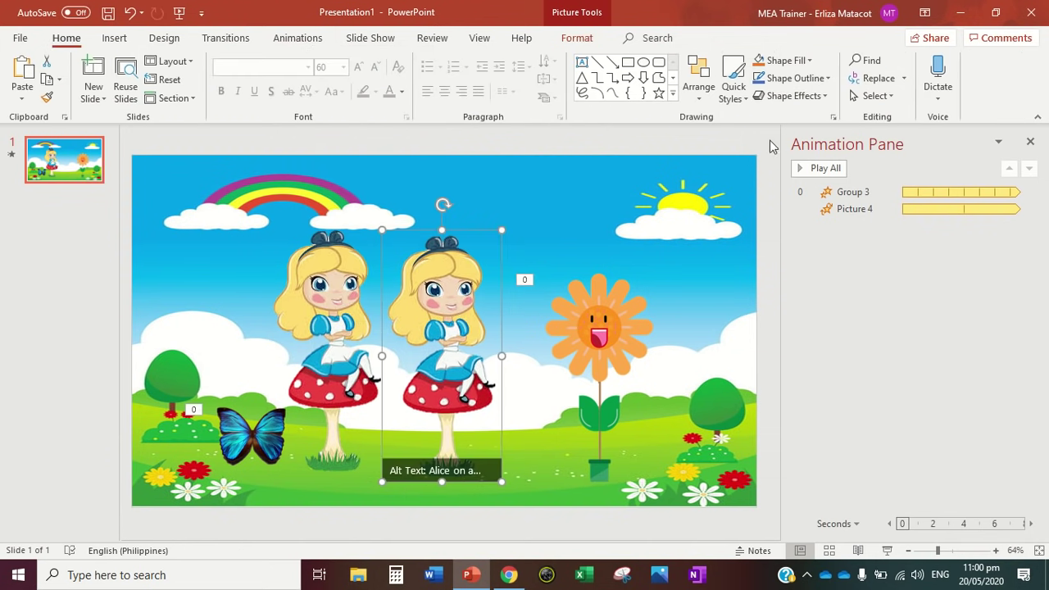
- Crop the duplicate down to just the mushroom stem
click(578, 38)
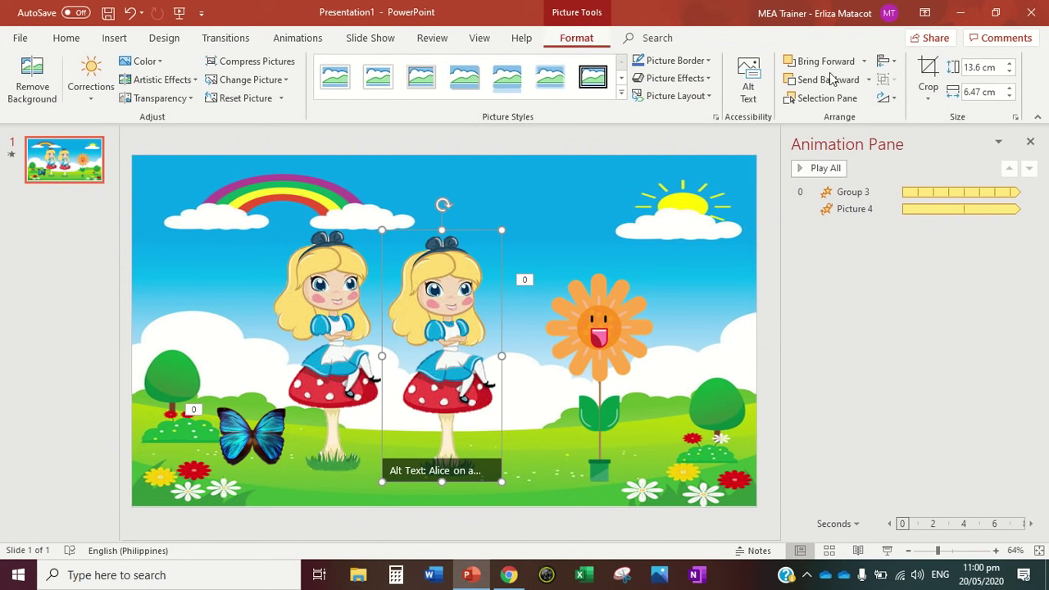
click(929, 69)
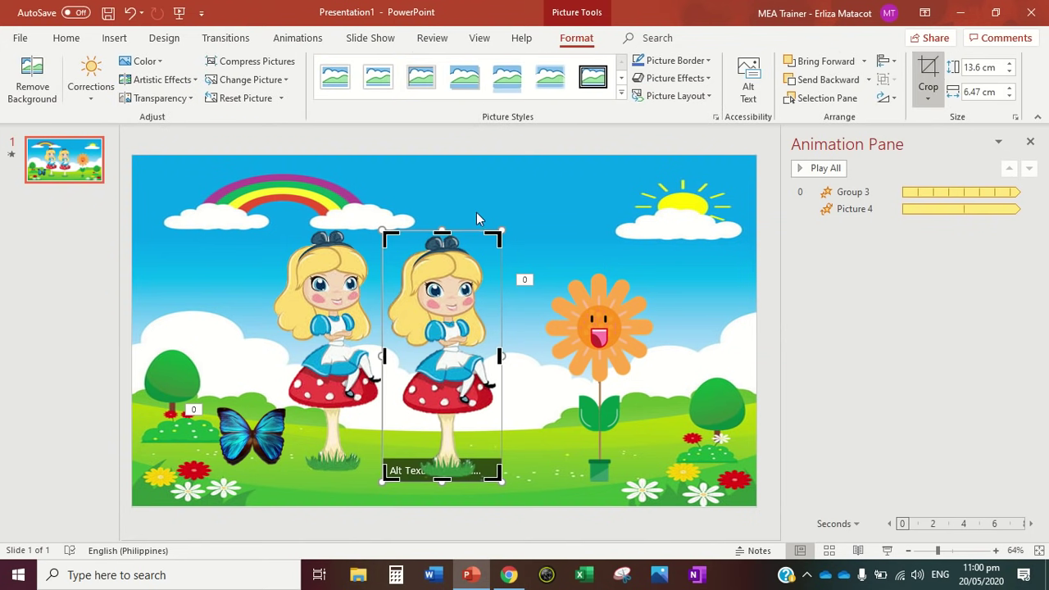
drag(442, 232, 459, 418)
click(919, 71)
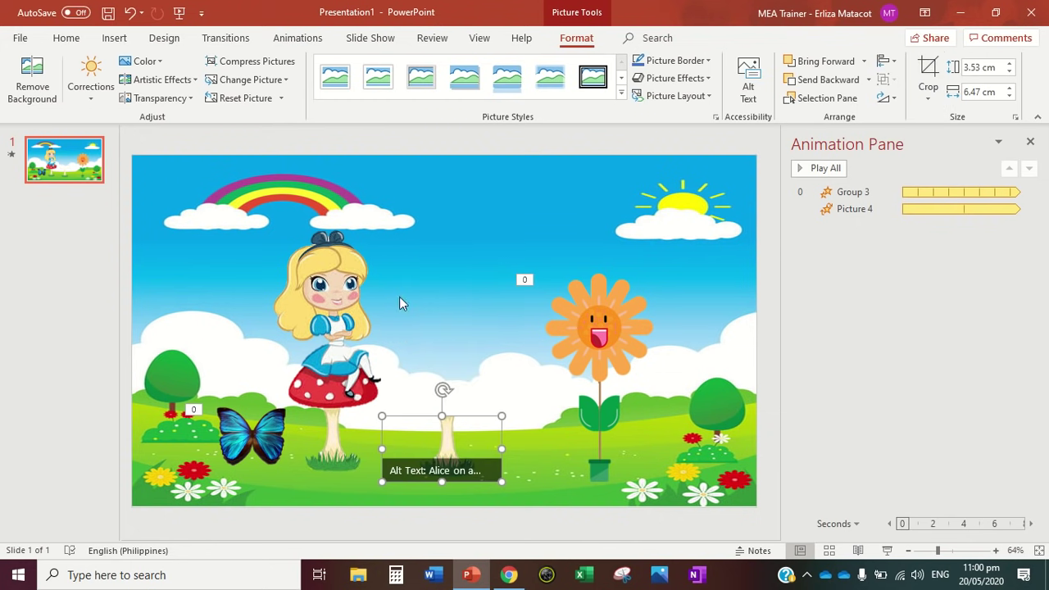
- Crop the stem off the original Alice picture to 9.98 × 6.47 cm and set it above the separate stem
click(358, 334)
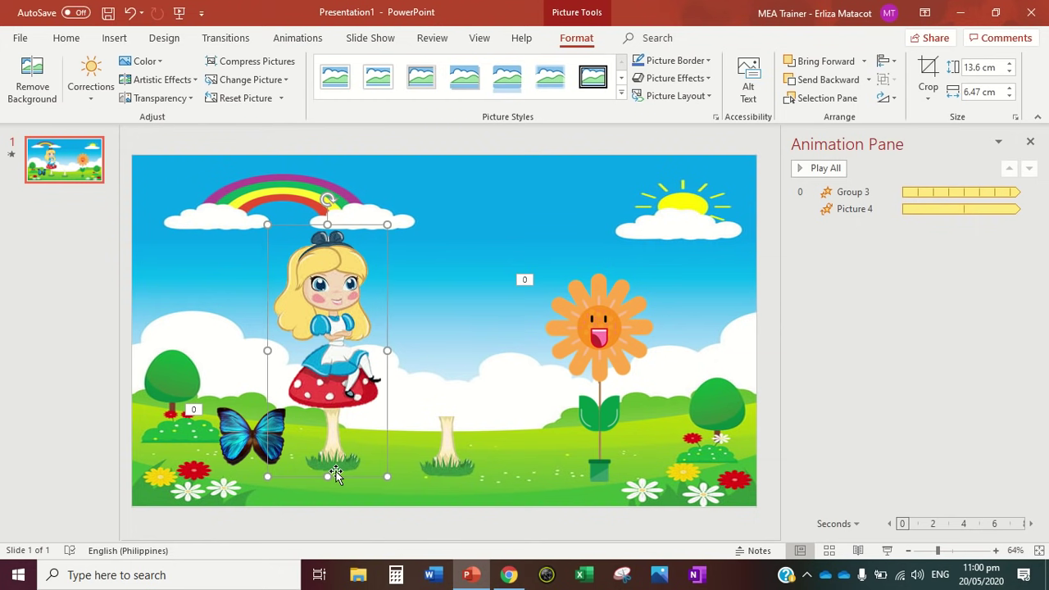
click(928, 72)
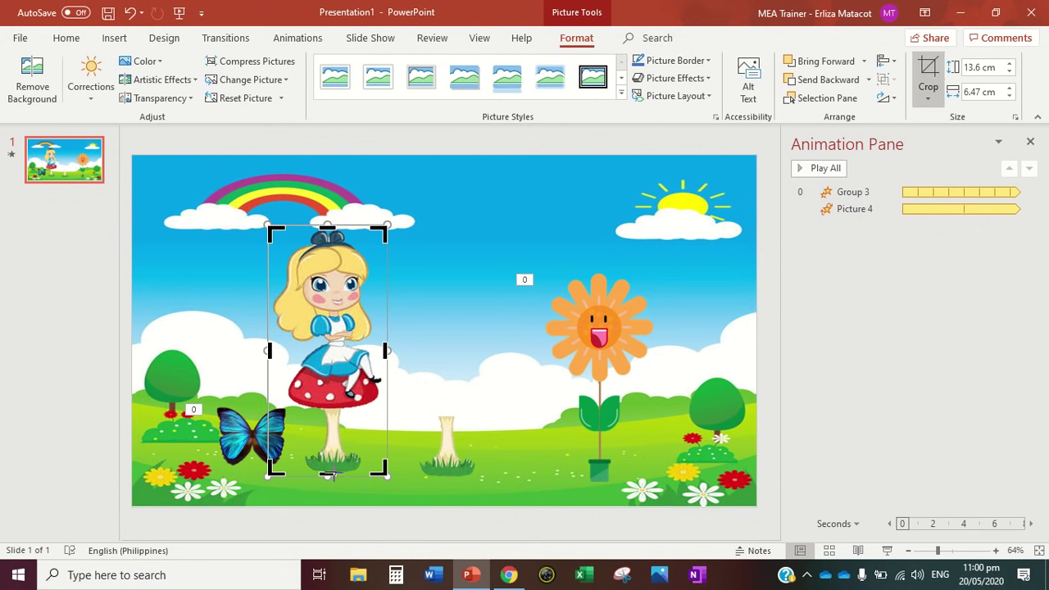
drag(330, 474, 334, 408)
key(Escape)
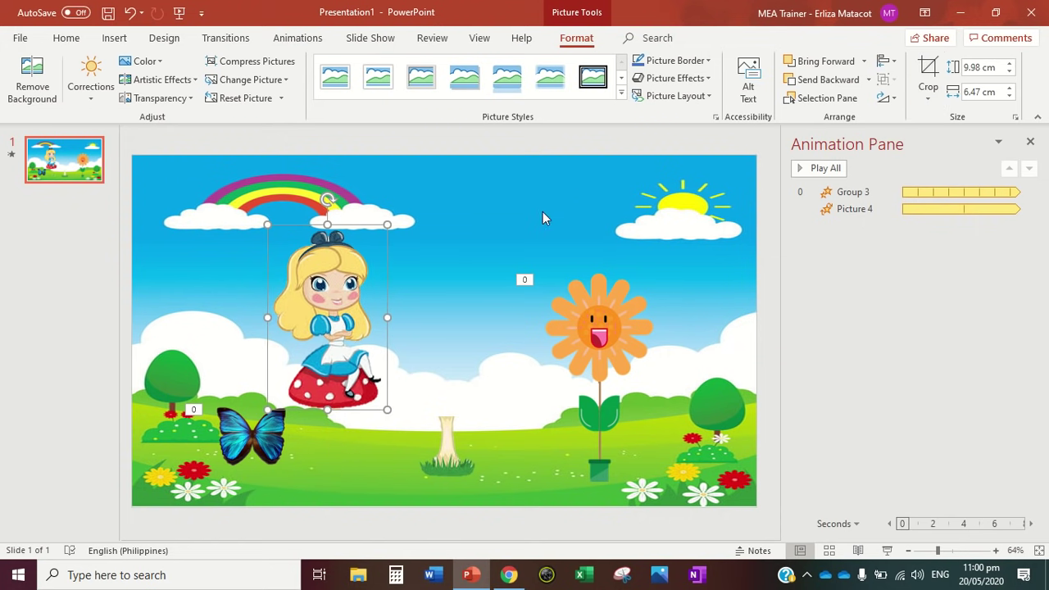
drag(351, 340, 457, 352)
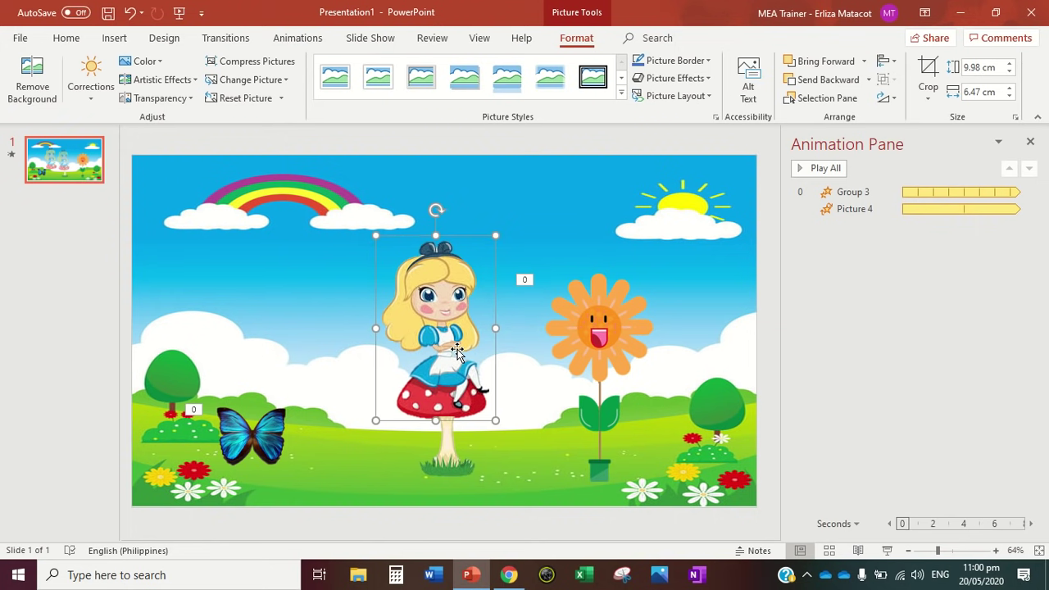
key(Right)
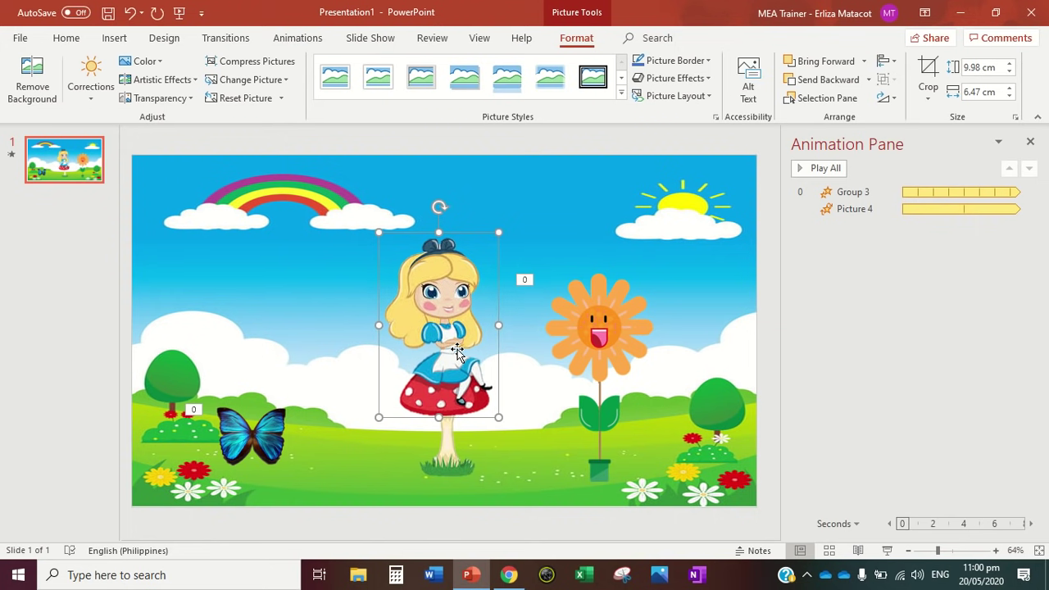
- Give the Alice picture a Bounce entrance that starts With Previous
click(296, 38)
click(565, 92)
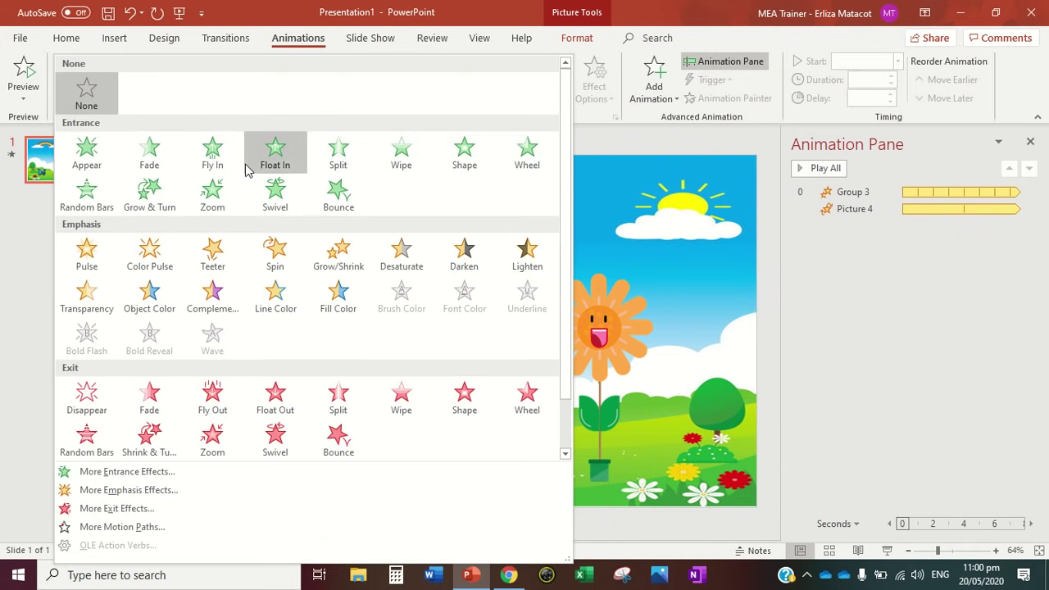
click(322, 197)
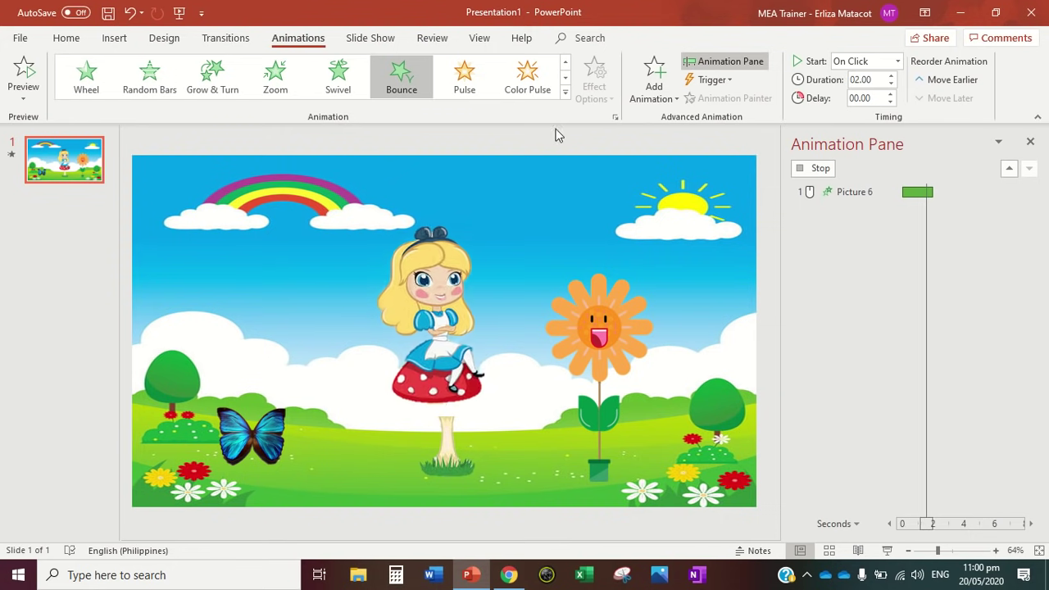
click(894, 62)
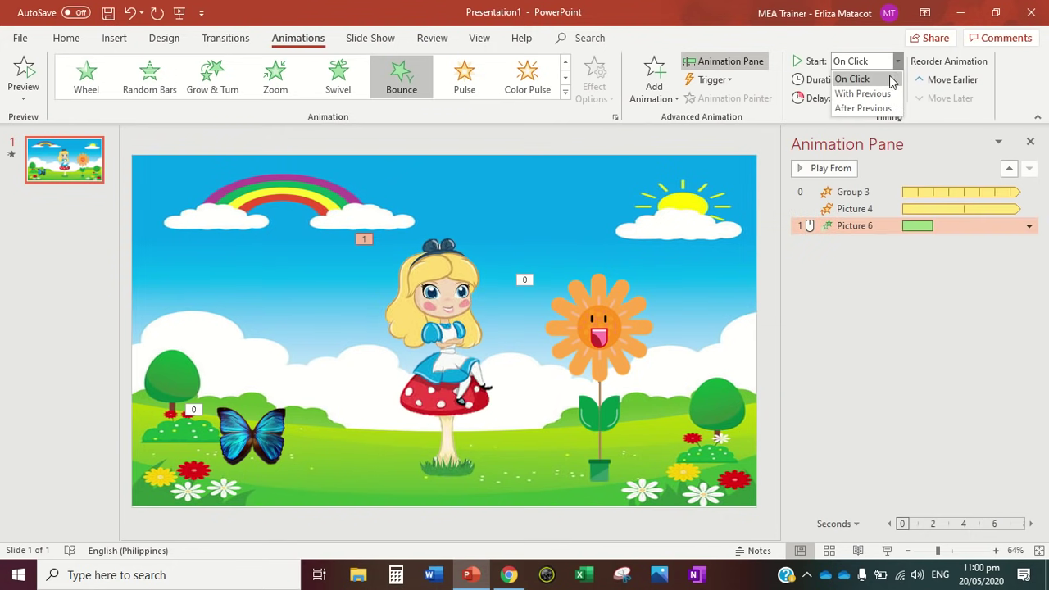
click(890, 95)
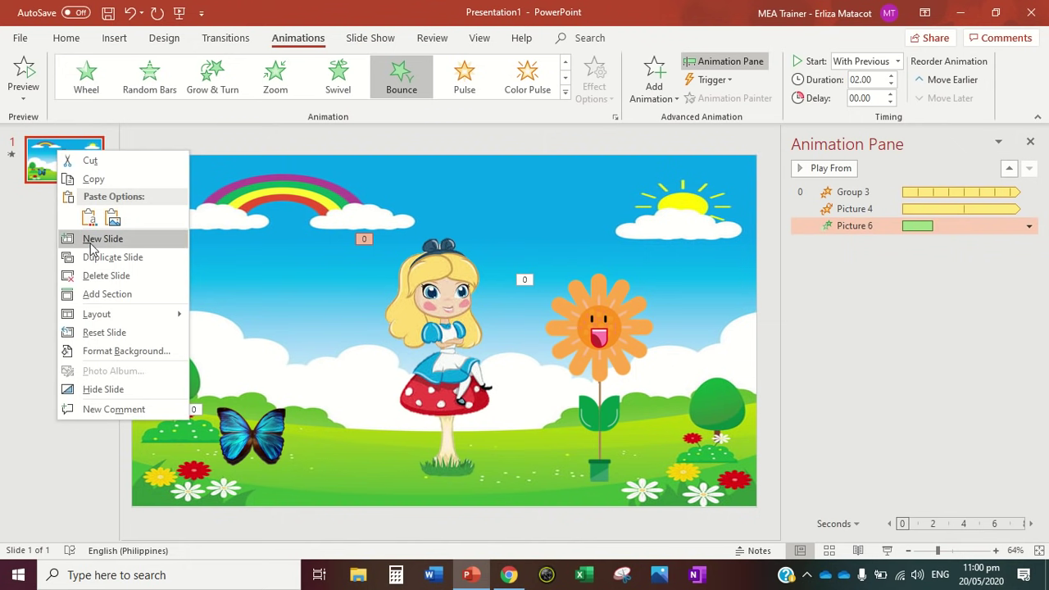
- Duplicate slide 1 and apply a Morph transition to the new slide 2
click(94, 258)
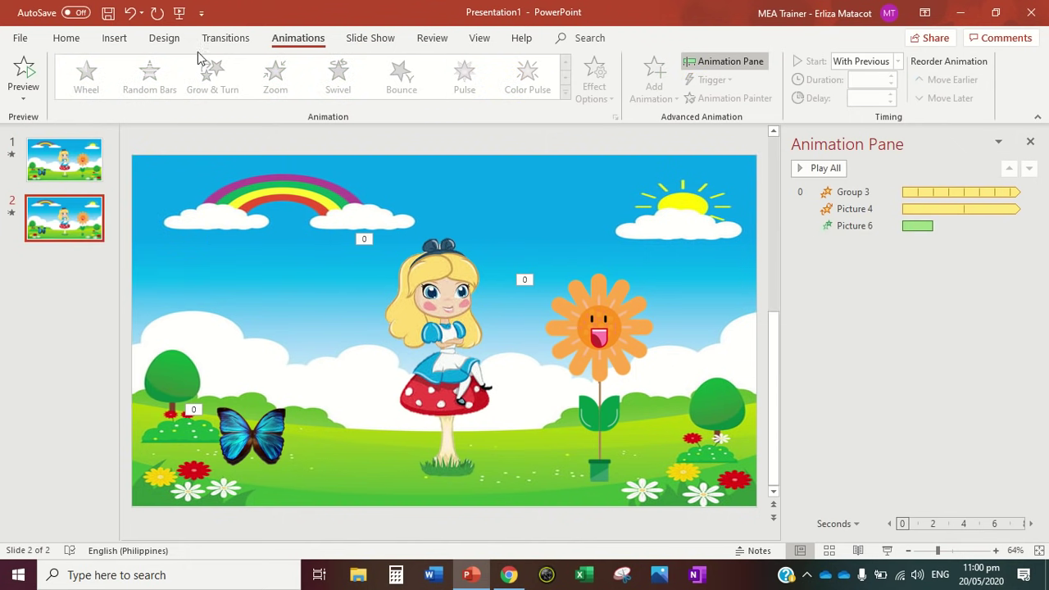
click(226, 39)
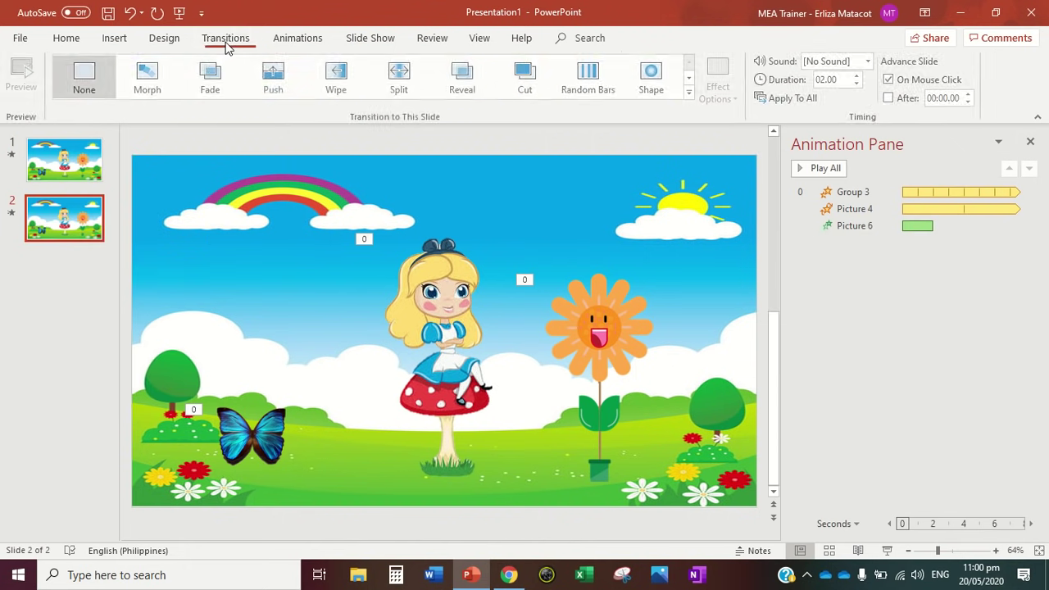
click(150, 88)
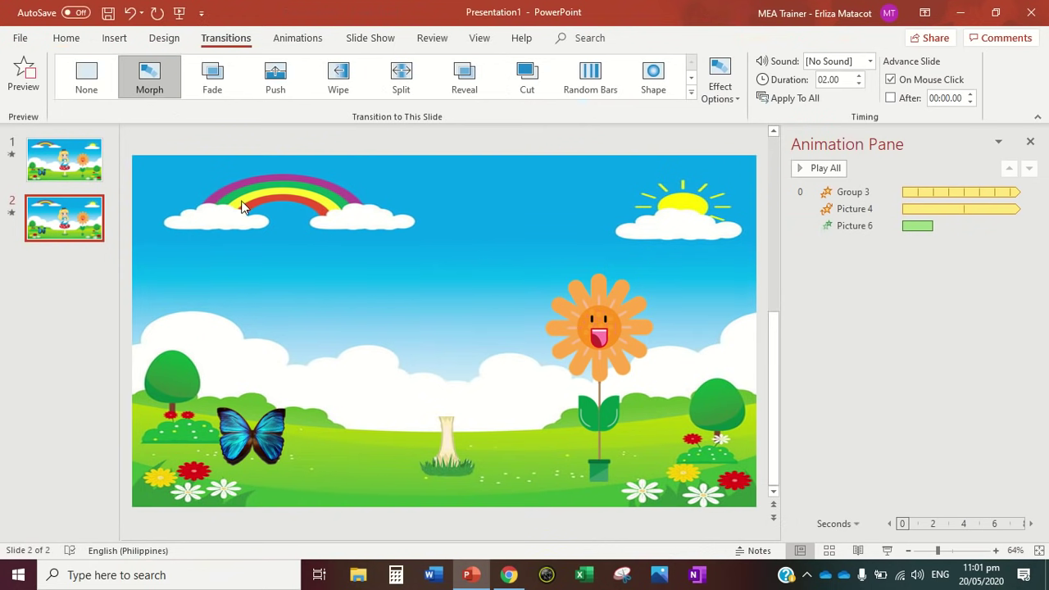
- On slide 2, move and enlarge Alice at upper left and place her stem under the mushroom cap
click(249, 443)
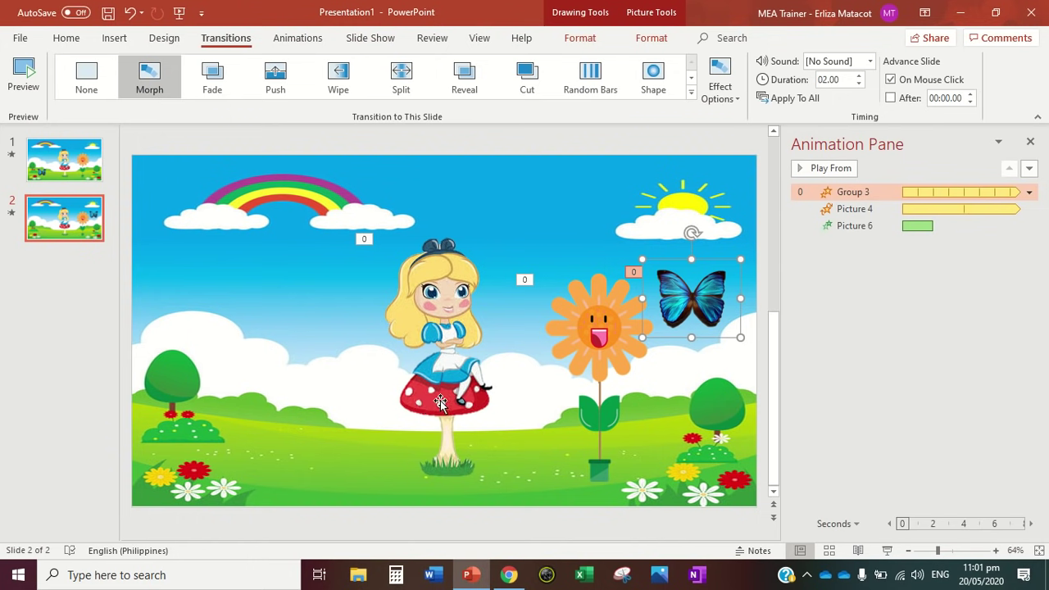
drag(441, 401, 257, 382)
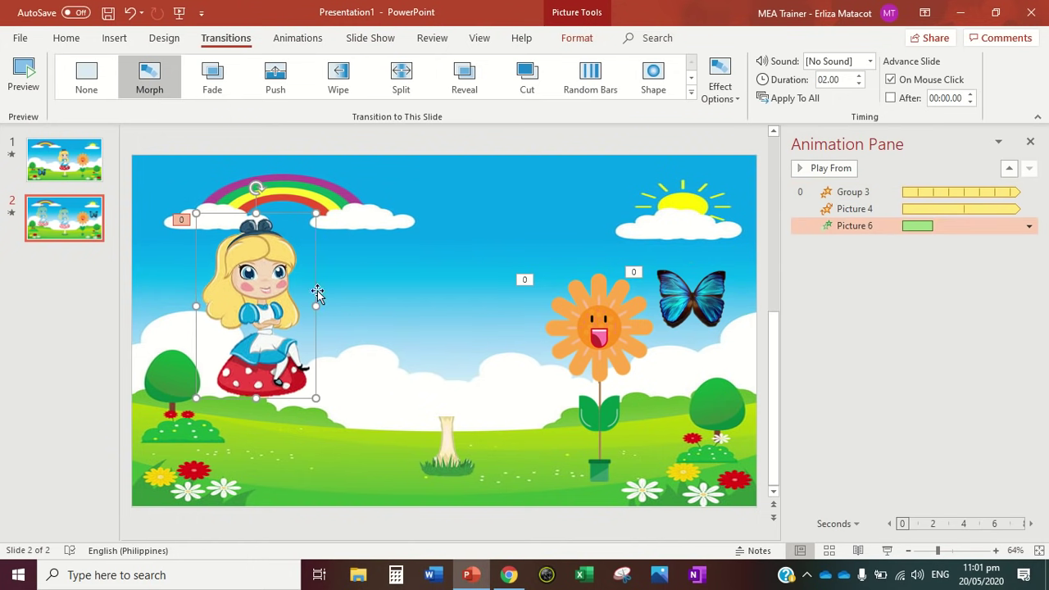
drag(313, 209, 356, 194)
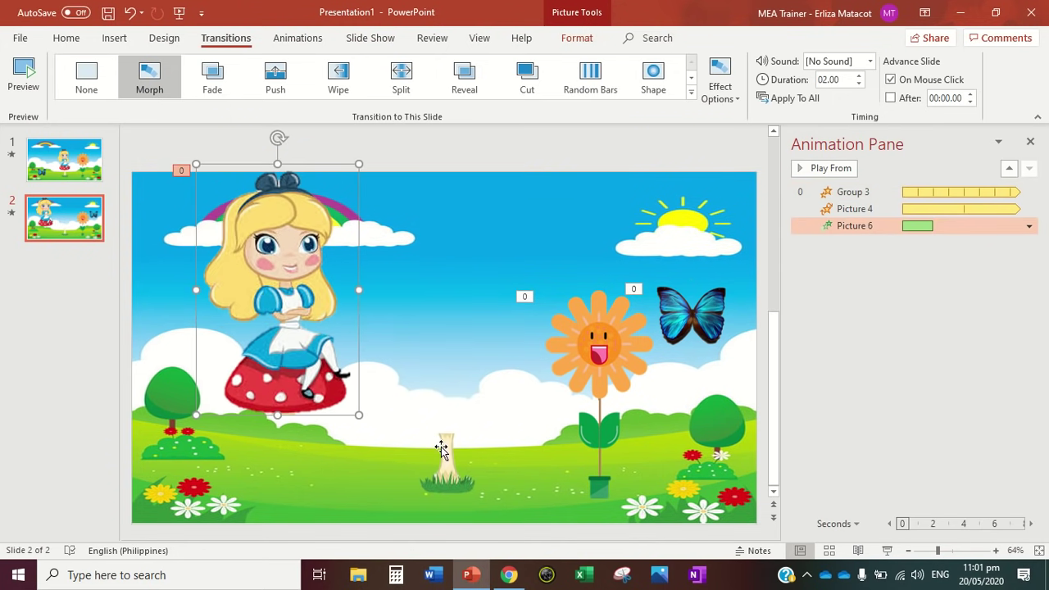
click(354, 457)
drag(401, 458, 276, 428)
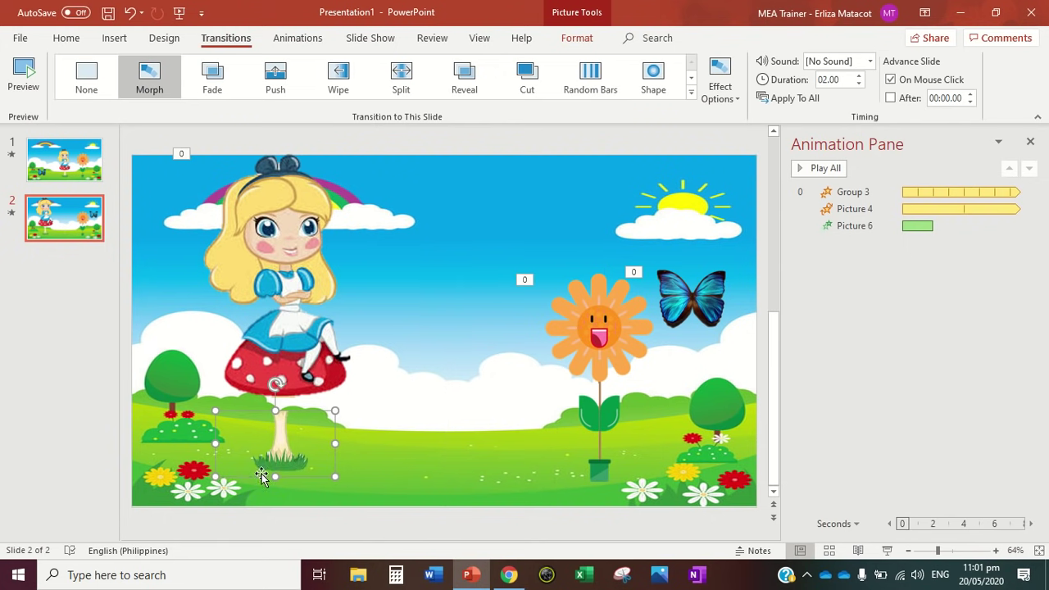
mouse_move(334, 408)
mouse_down()
mouse_move(283, 432)
mouse_move(289, 438)
mouse_up()
scroll(296, 272, up, 1)
click(296, 272)
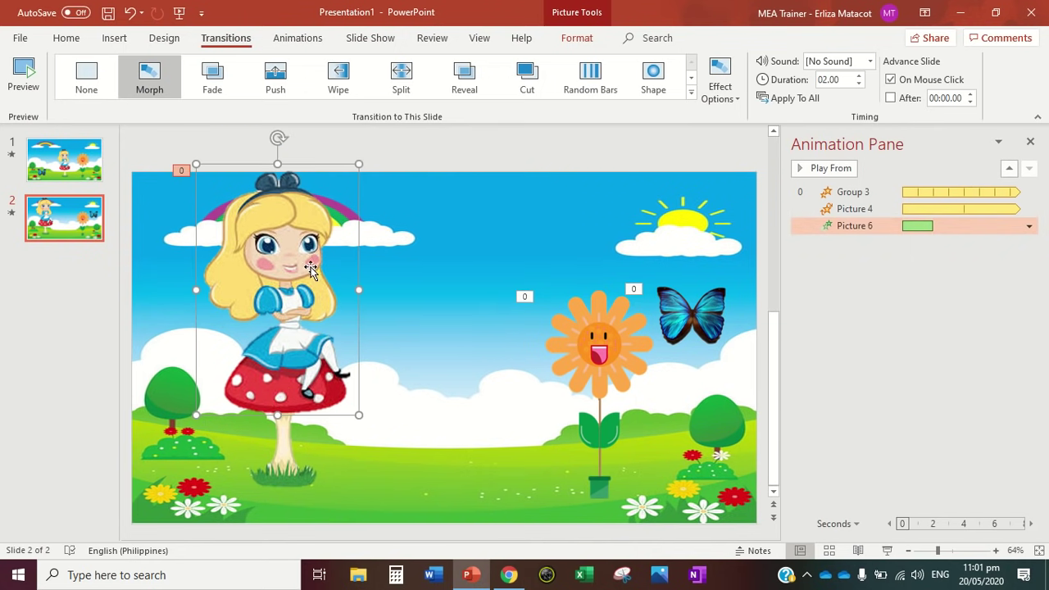
click(308, 39)
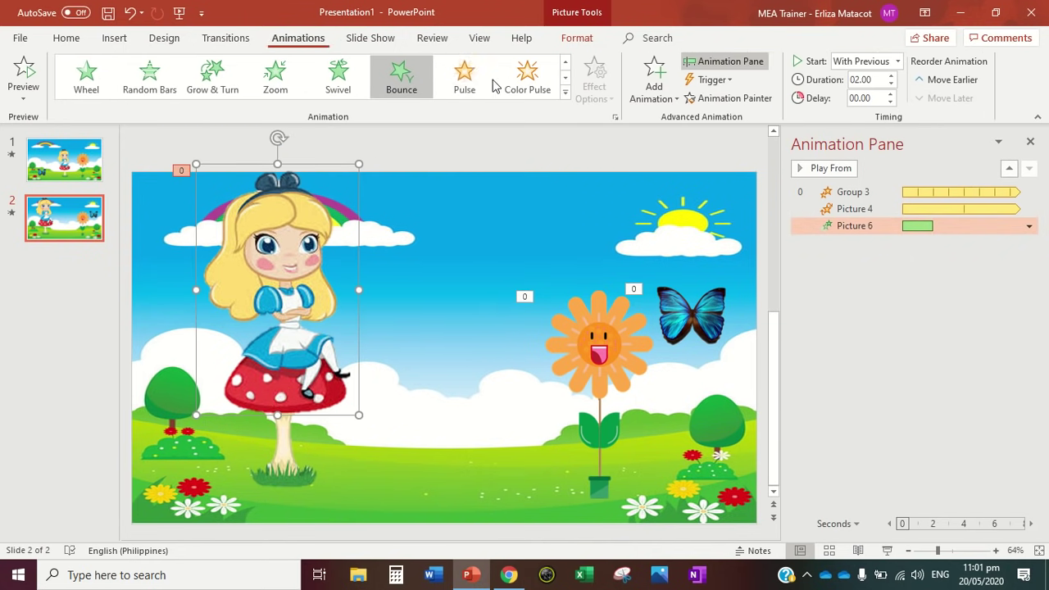
- Apply a Teeter emphasis to Alice on slide 2, starting With Previous
click(565, 96)
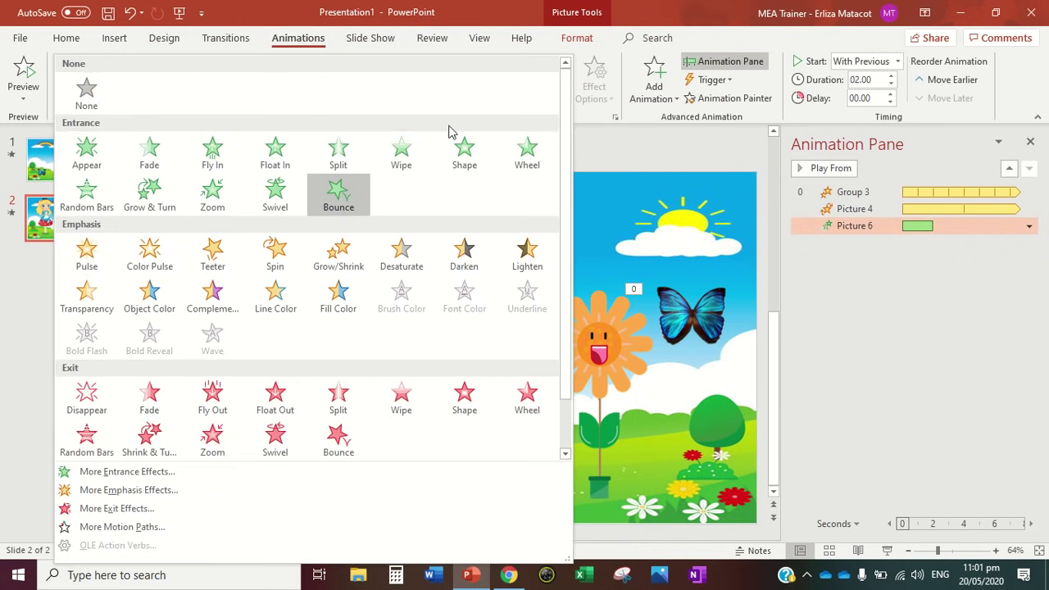
click(205, 254)
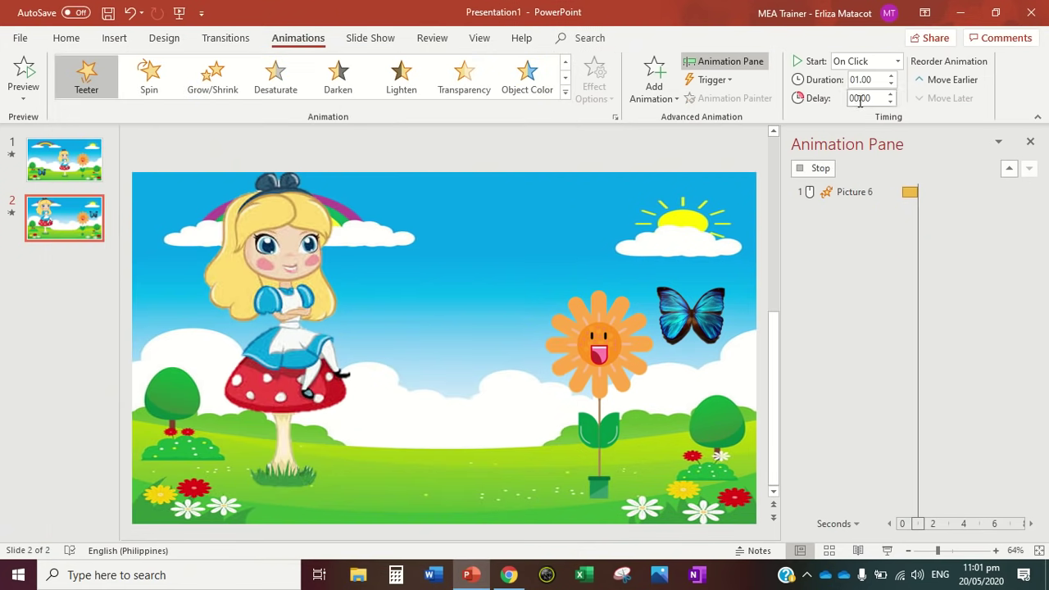
click(889, 61)
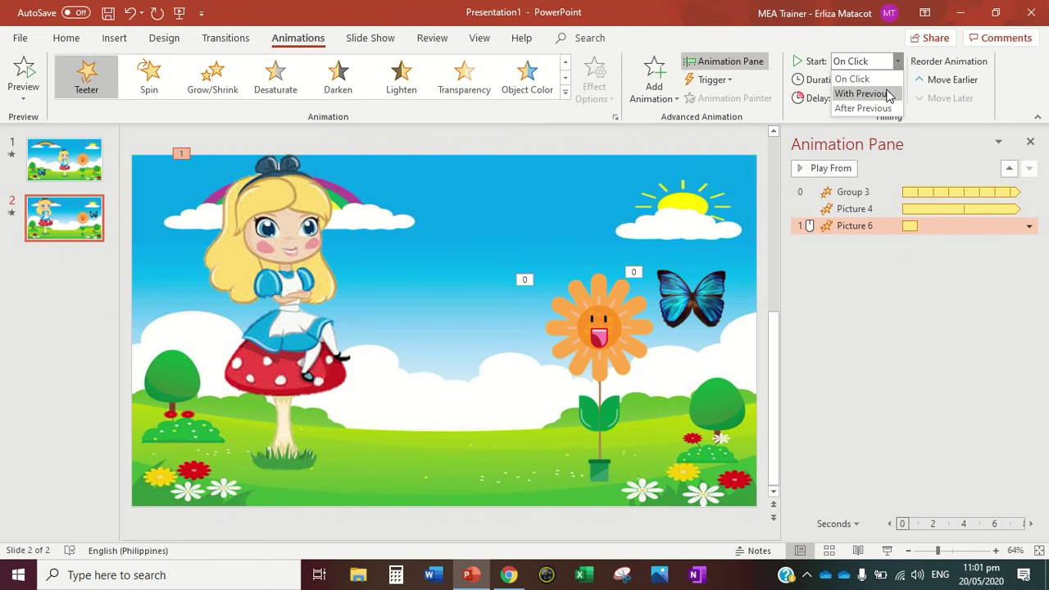
click(888, 93)
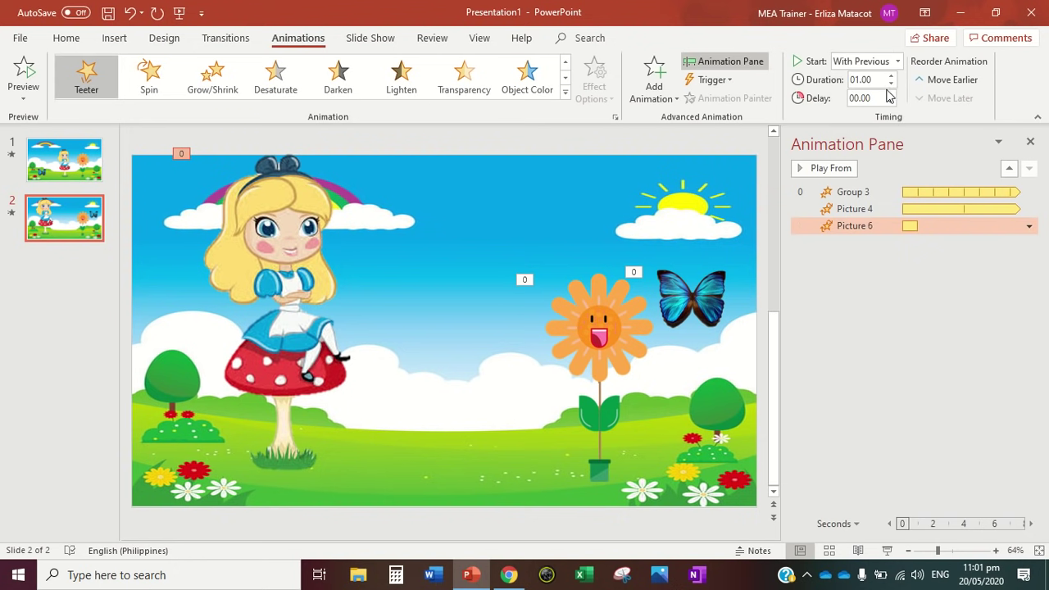
- Set the Teeter timing to repeat Until End of Slide
double_click(869, 227)
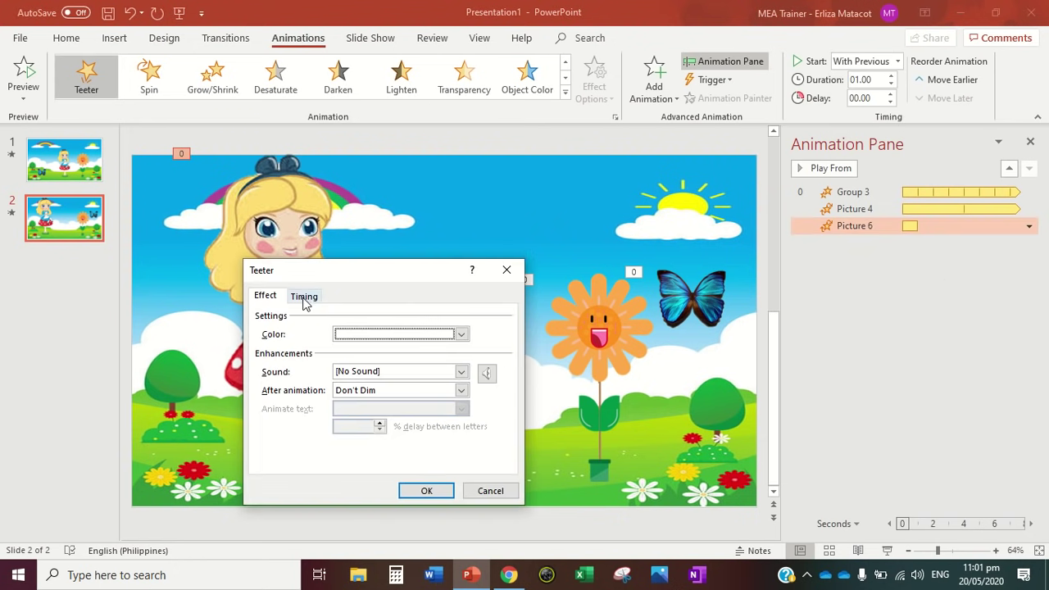
click(304, 298)
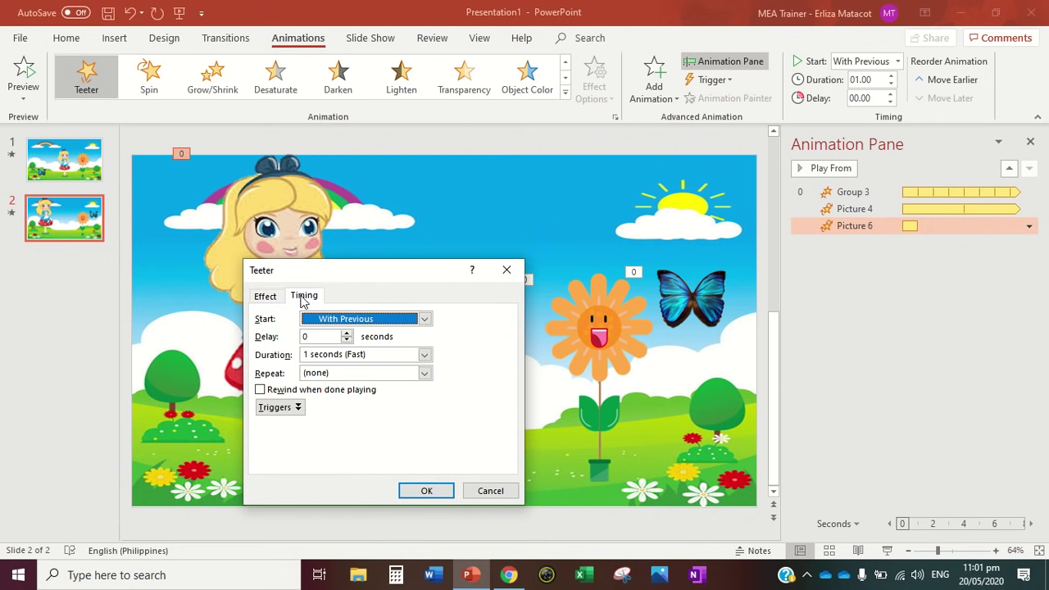
click(425, 374)
click(354, 461)
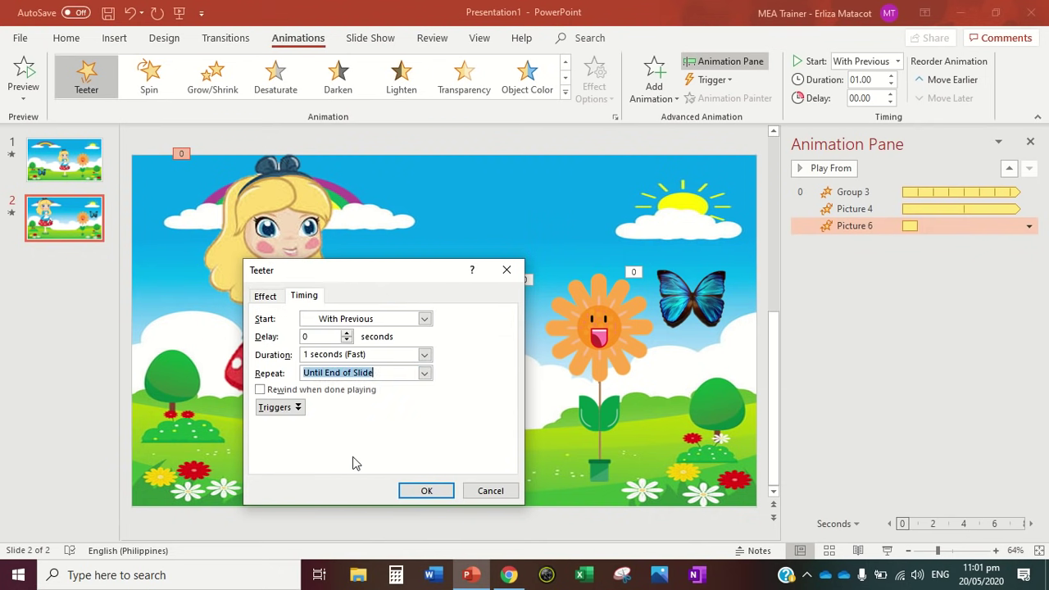
click(423, 491)
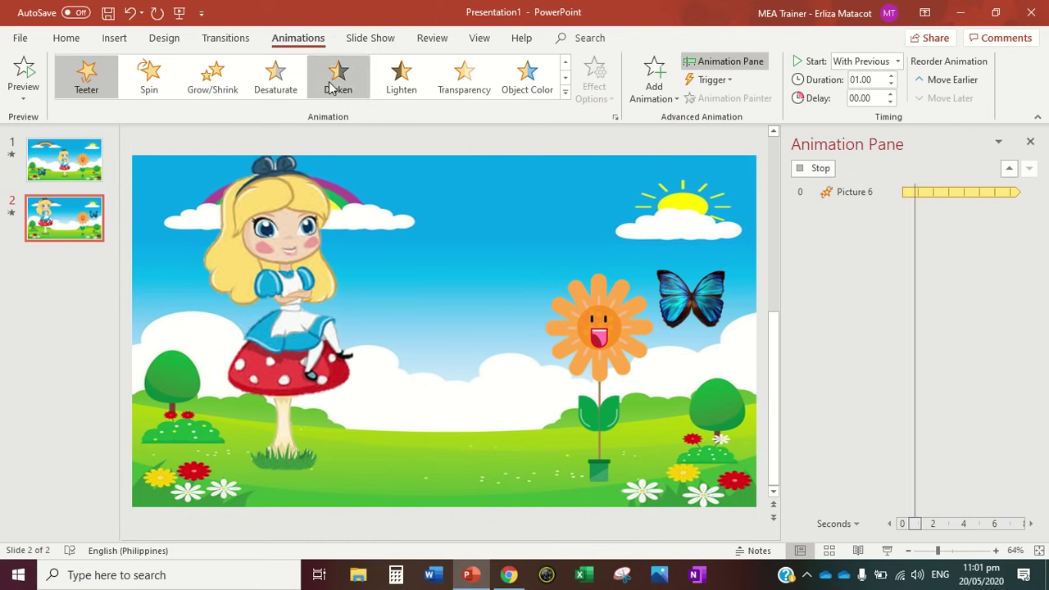
click(391, 43)
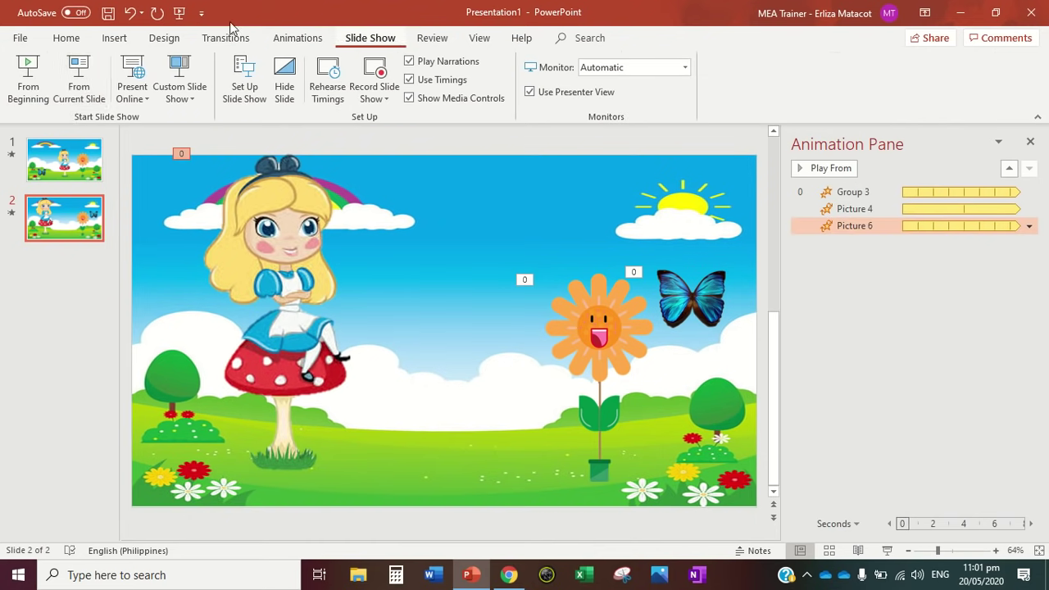
- Run the slide show from slide 1 and watch it morph into slide 2
click(40, 80)
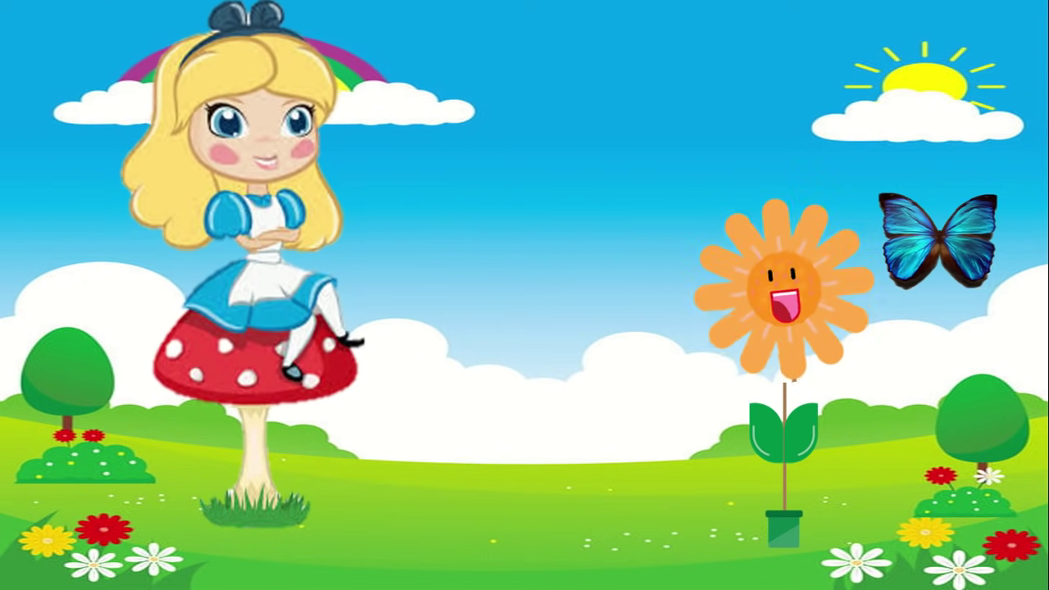
mouse_move(524, 4)
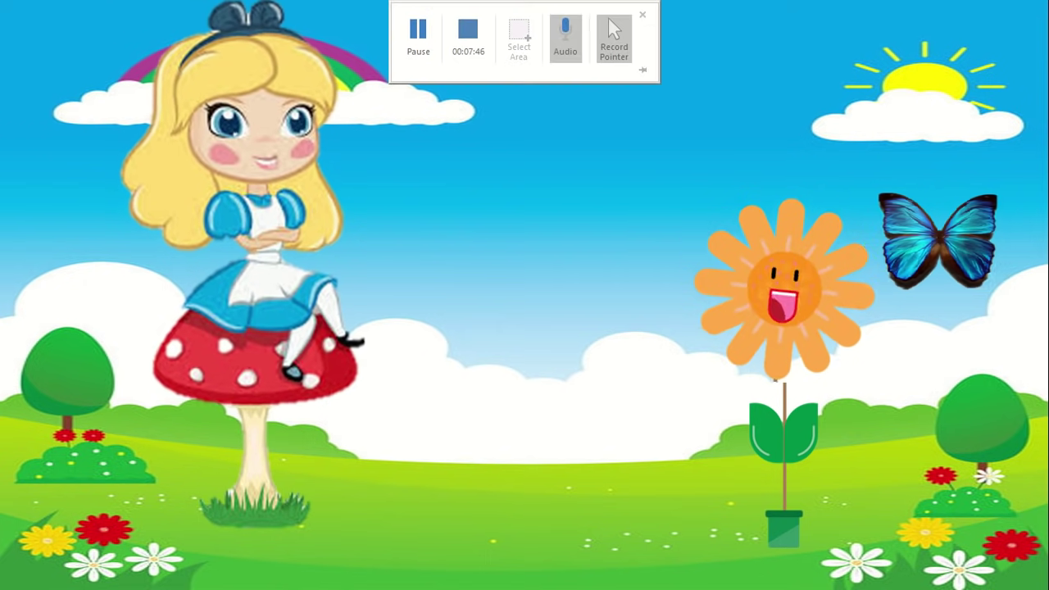